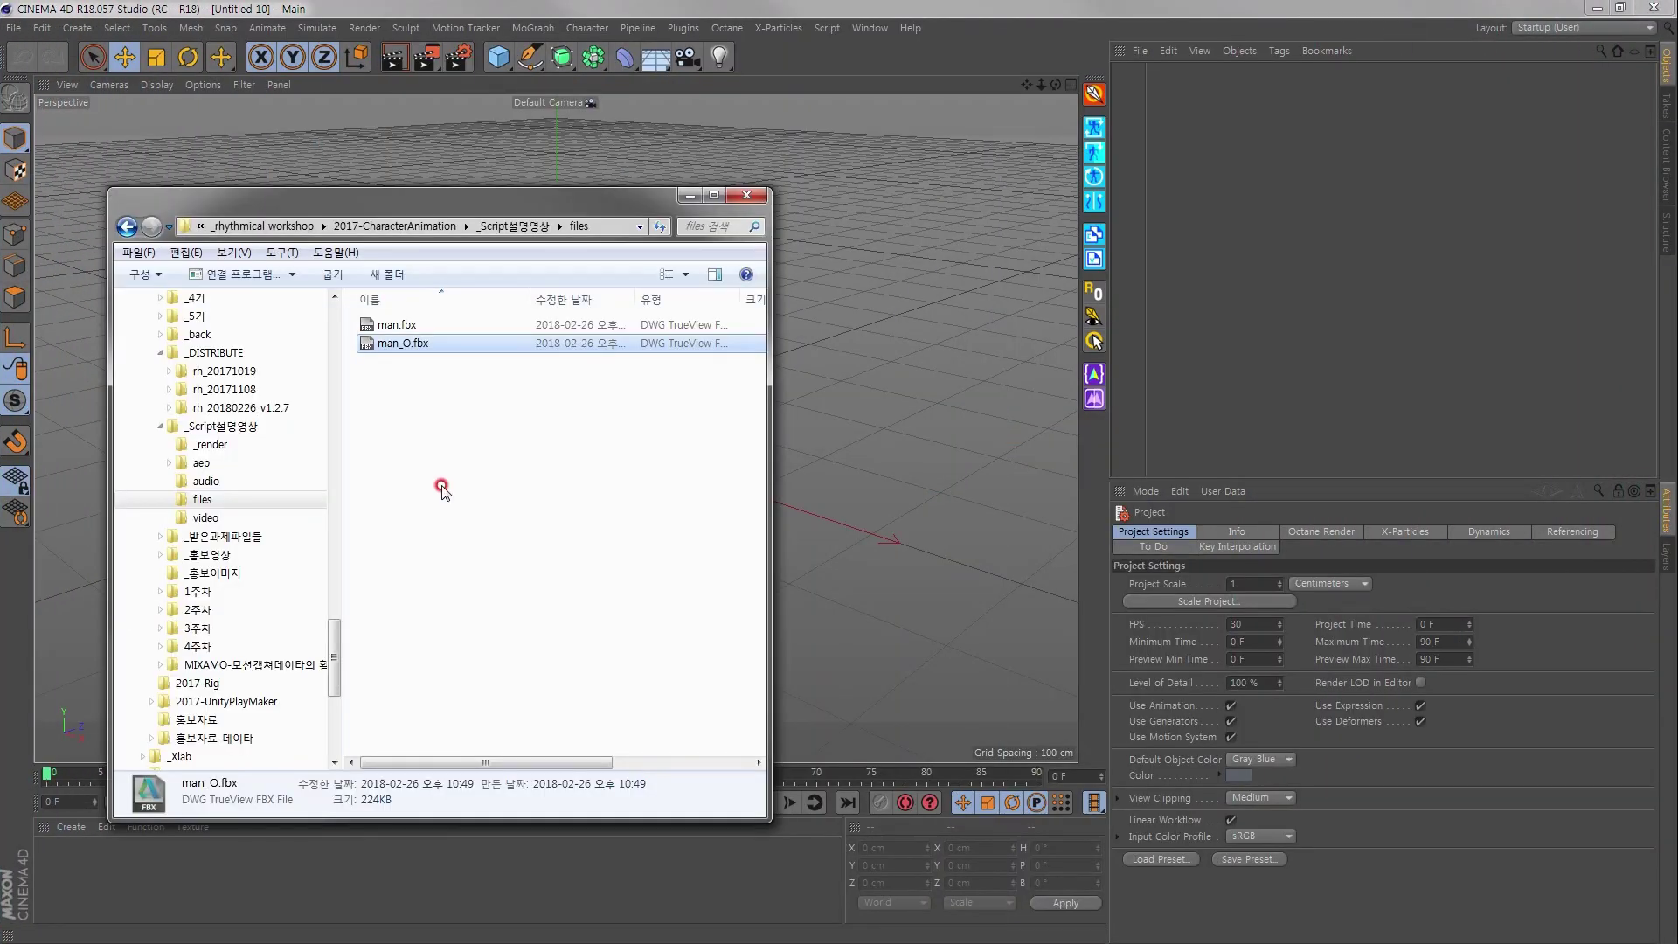
Import man_O.fbx into a new scene with the default FBX import settings
{"action": "left_click_drag", "start_coordinate": [914, 448], "coordinate": [914, 449]}
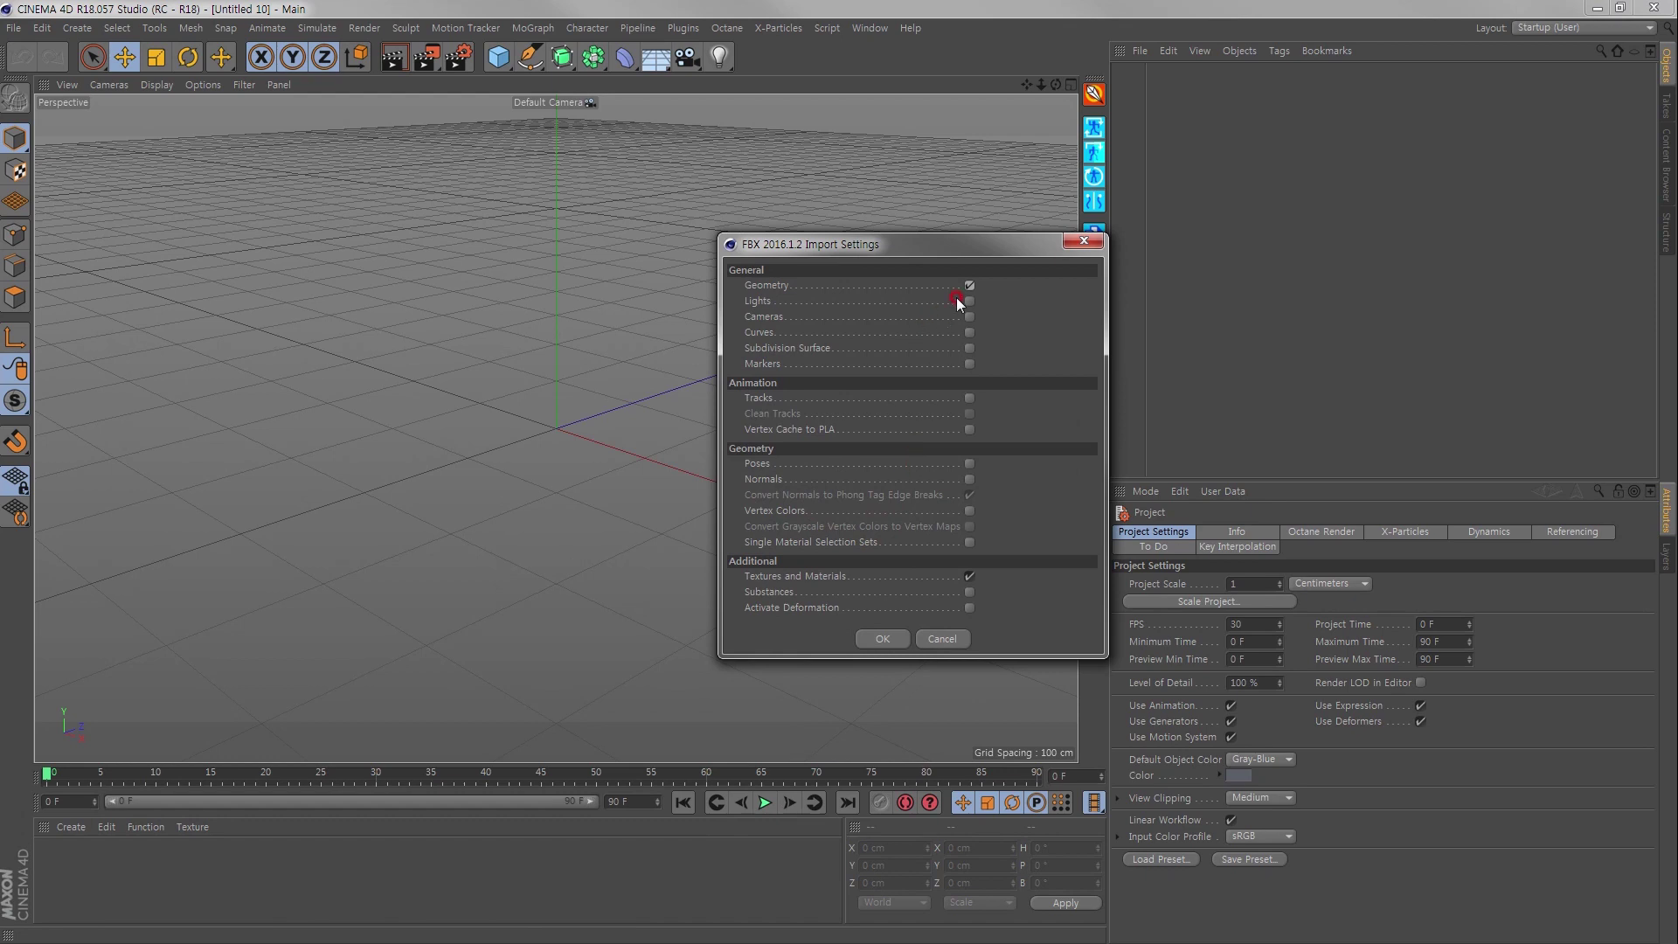
{"action": "left_click", "coordinate": [884, 640]}
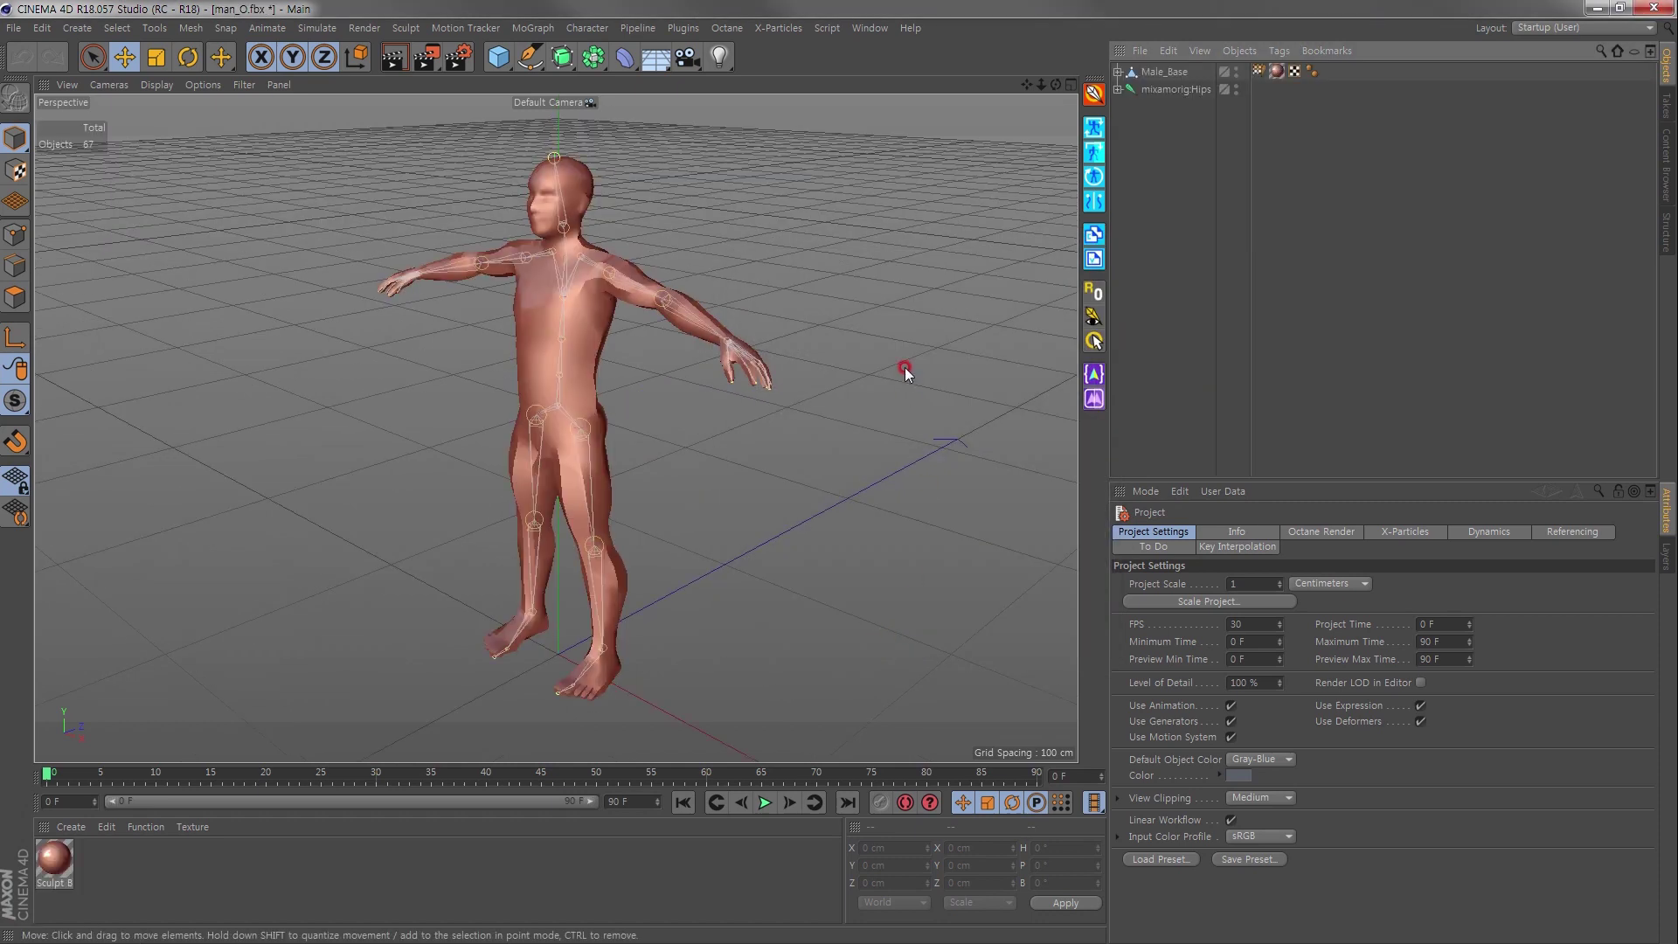
Turn off Angle Limit on the Male_Base Phong tag so the mesh shades smoothly
{"action": "left_click_drag", "start_coordinate": [608, 375], "coordinate": [926, 243], "text": "alt"}
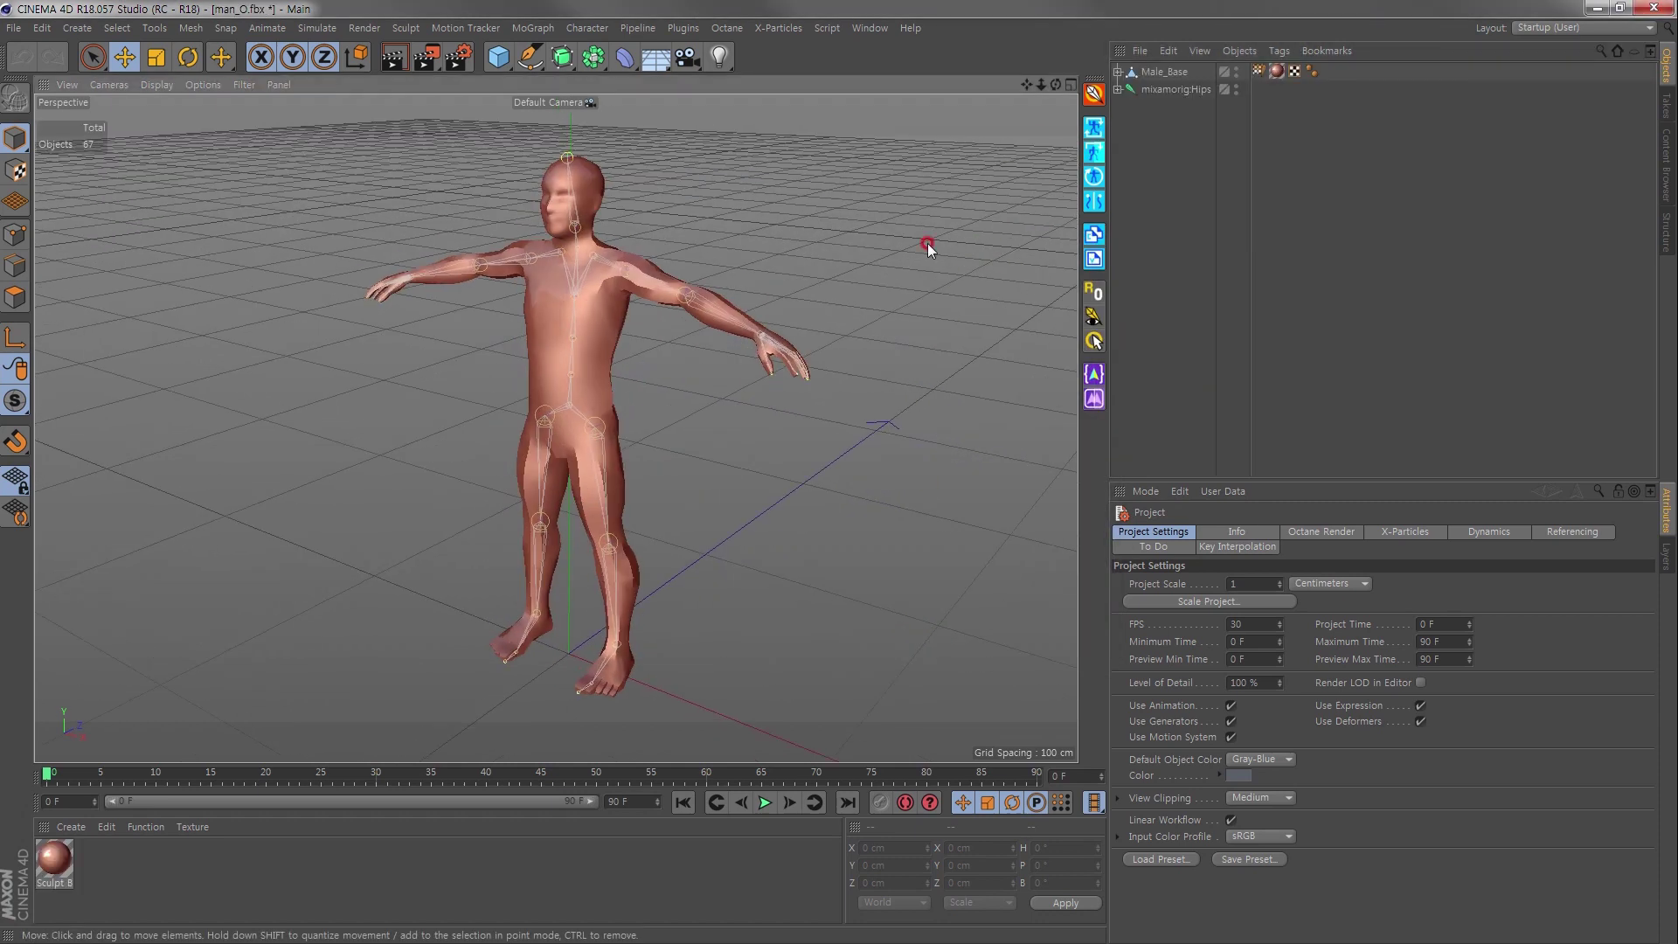
{"action": "left_click", "coordinate": [1117, 90]}
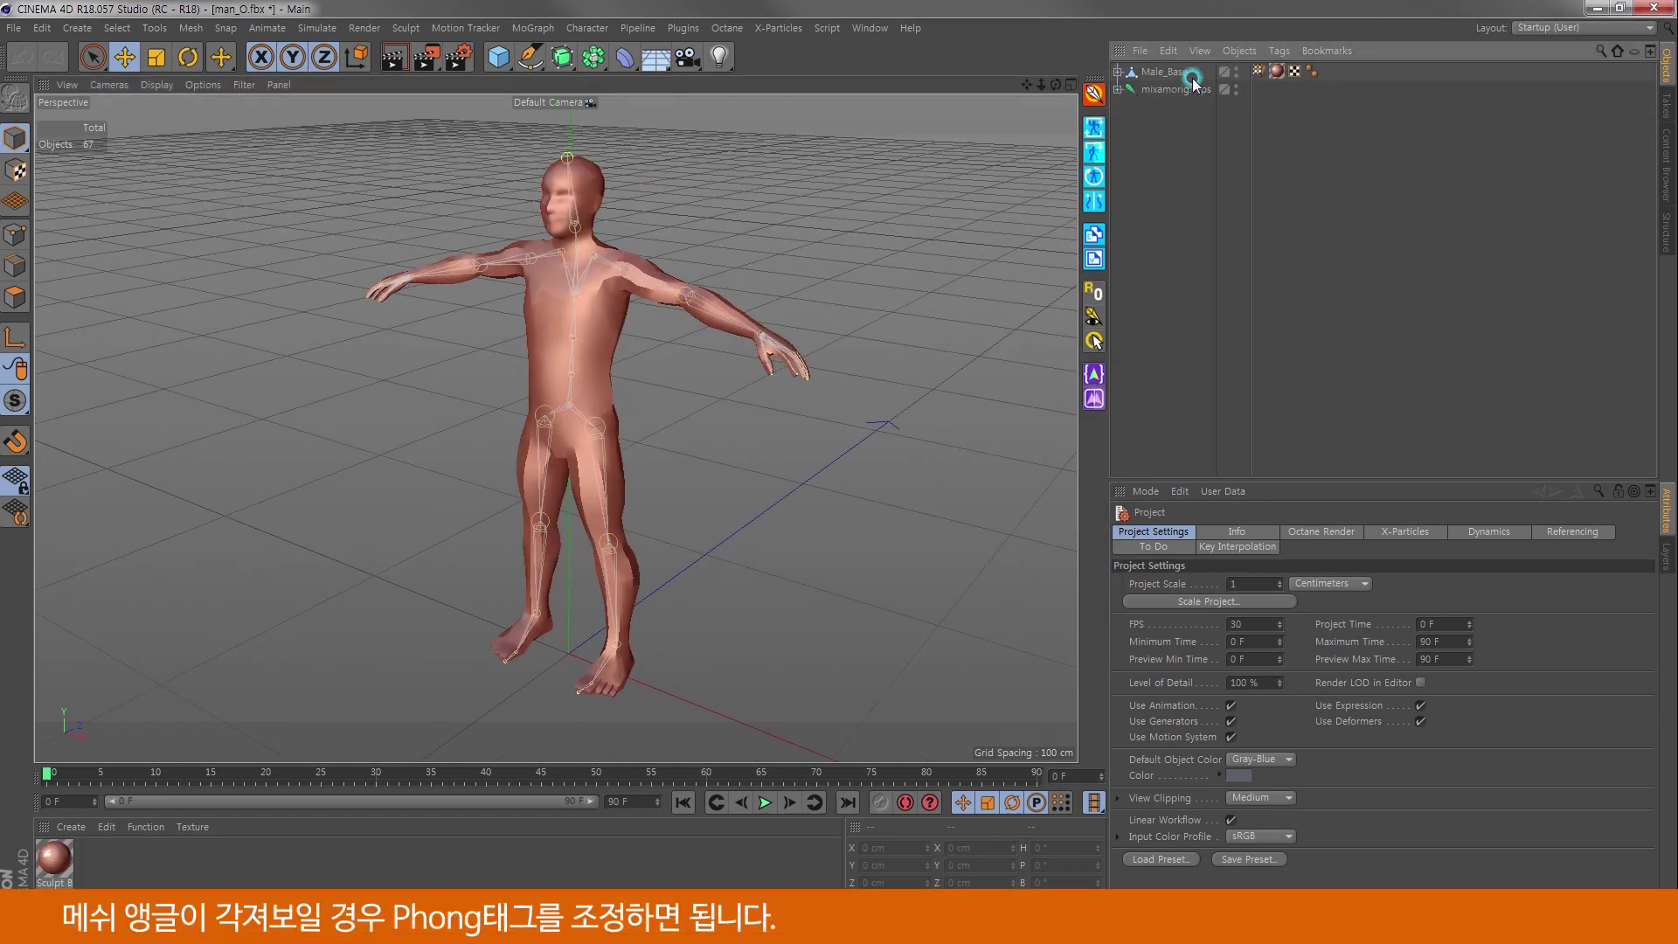
{"action": "left_click", "coordinate": [1310, 71]}
{"action": "left_click", "coordinate": [1212, 569]}
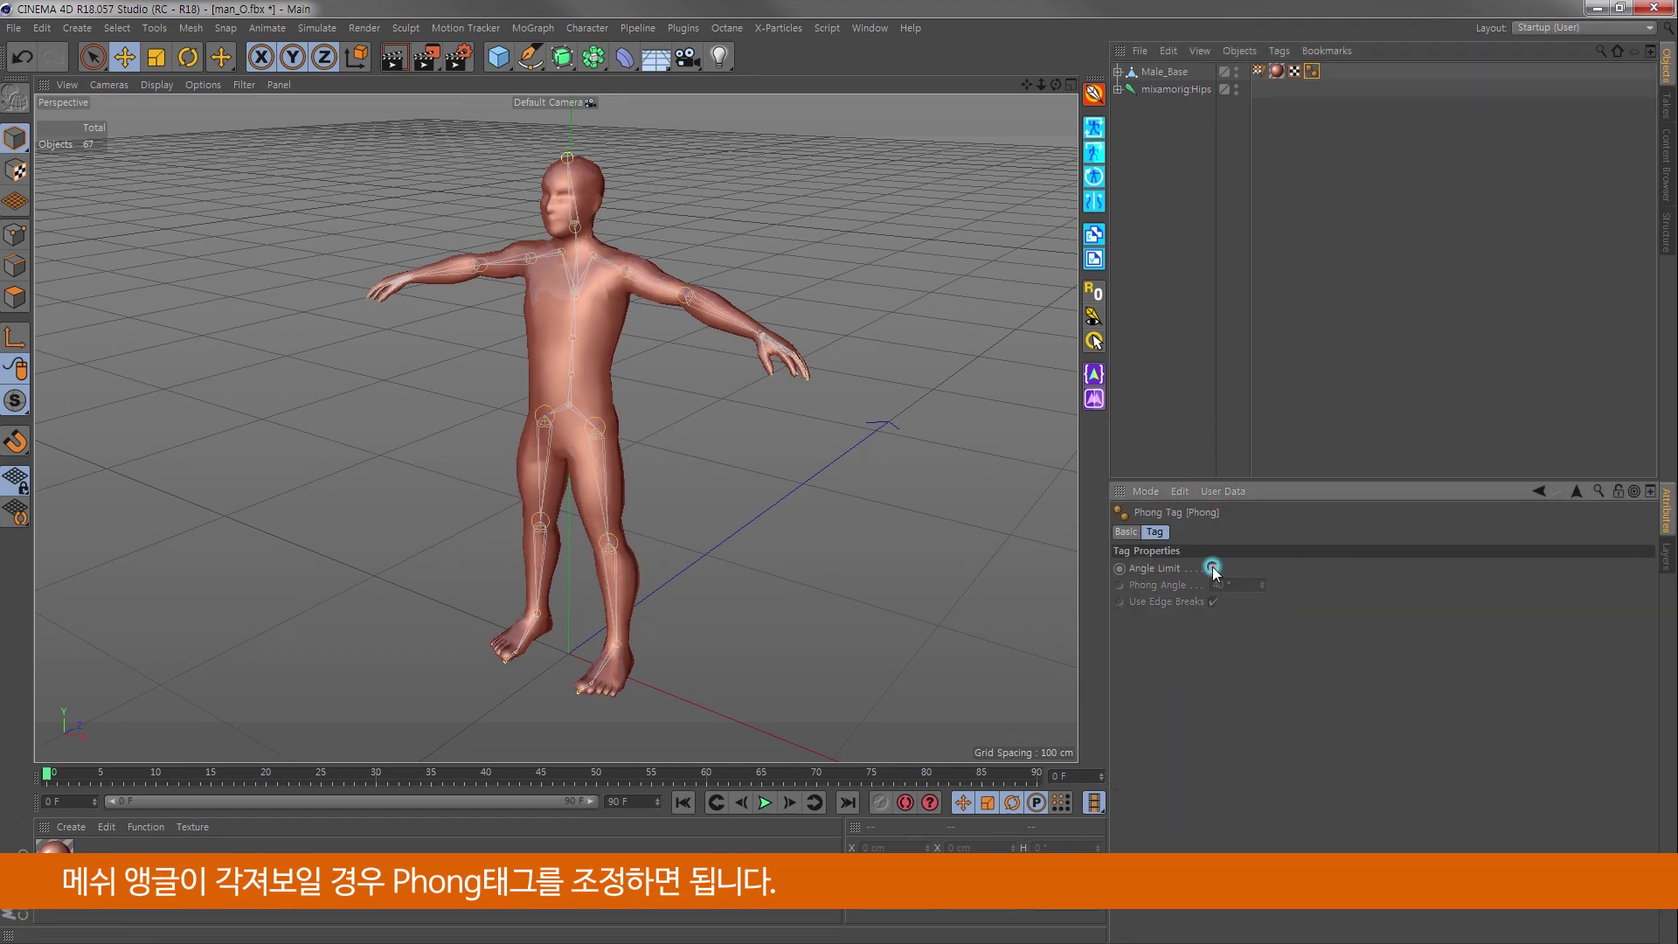
{"action": "left_click", "coordinate": [1143, 280]}
{"action": "mouse_move", "coordinate": [823, 363]}
{"action": "left_mouse_down", "text": "alt"}
{"action": "mouse_move", "coordinate": [572, 393]}
{"action": "mouse_move", "coordinate": [629, 374]}
{"action": "mouse_move", "coordinate": [575, 375]}
{"action": "left_mouse_up", "text": "alt"}
{"action": "left_click", "coordinate": [1159, 210]}
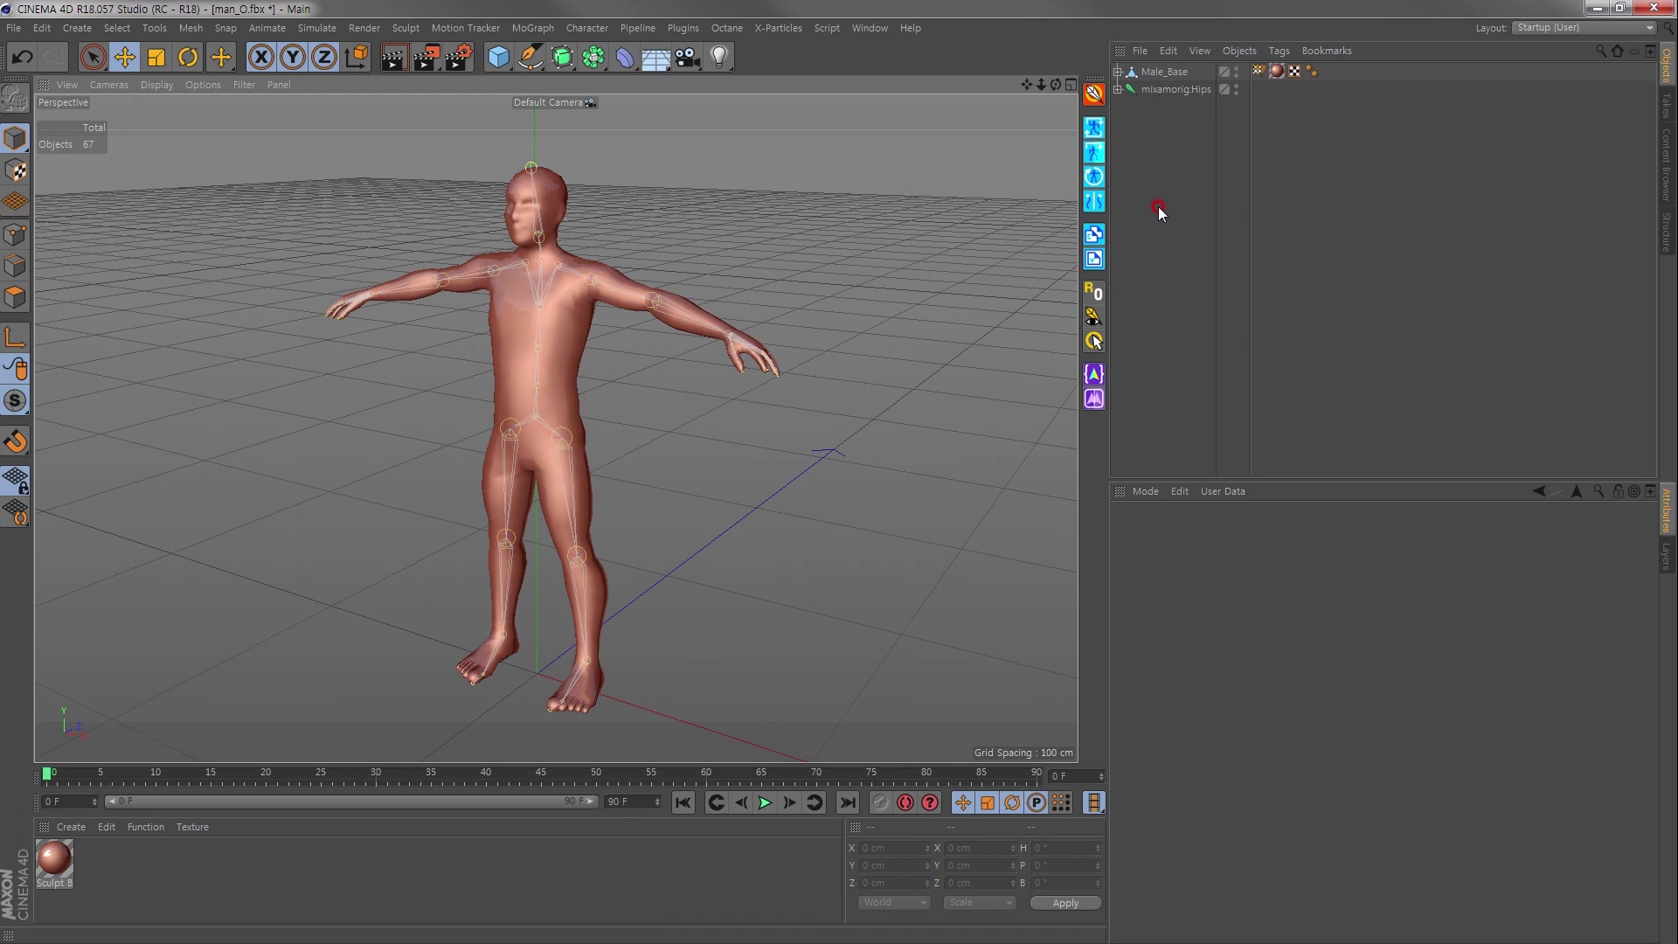
Load the MixamoCON_v1.2.6 object preset from the mixamoController presets
{"action": "left_click", "coordinate": [1139, 50]}
{"action": "mouse_move", "coordinate": [1193, 118]}
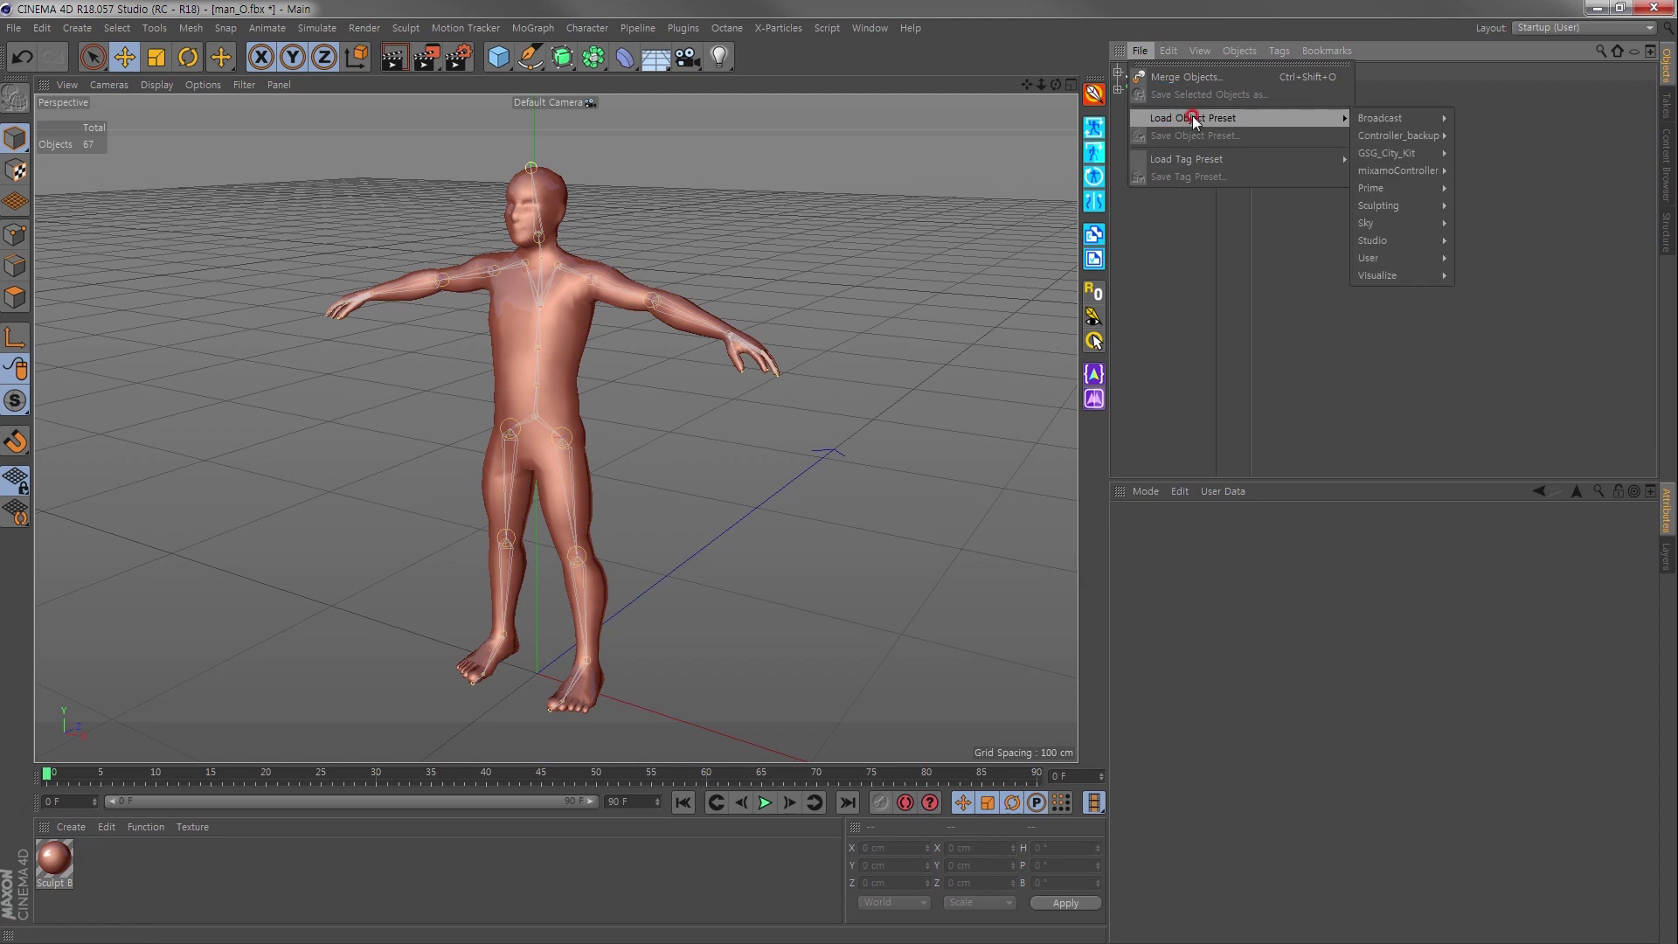
{"action": "mouse_move", "coordinate": [1397, 170]}
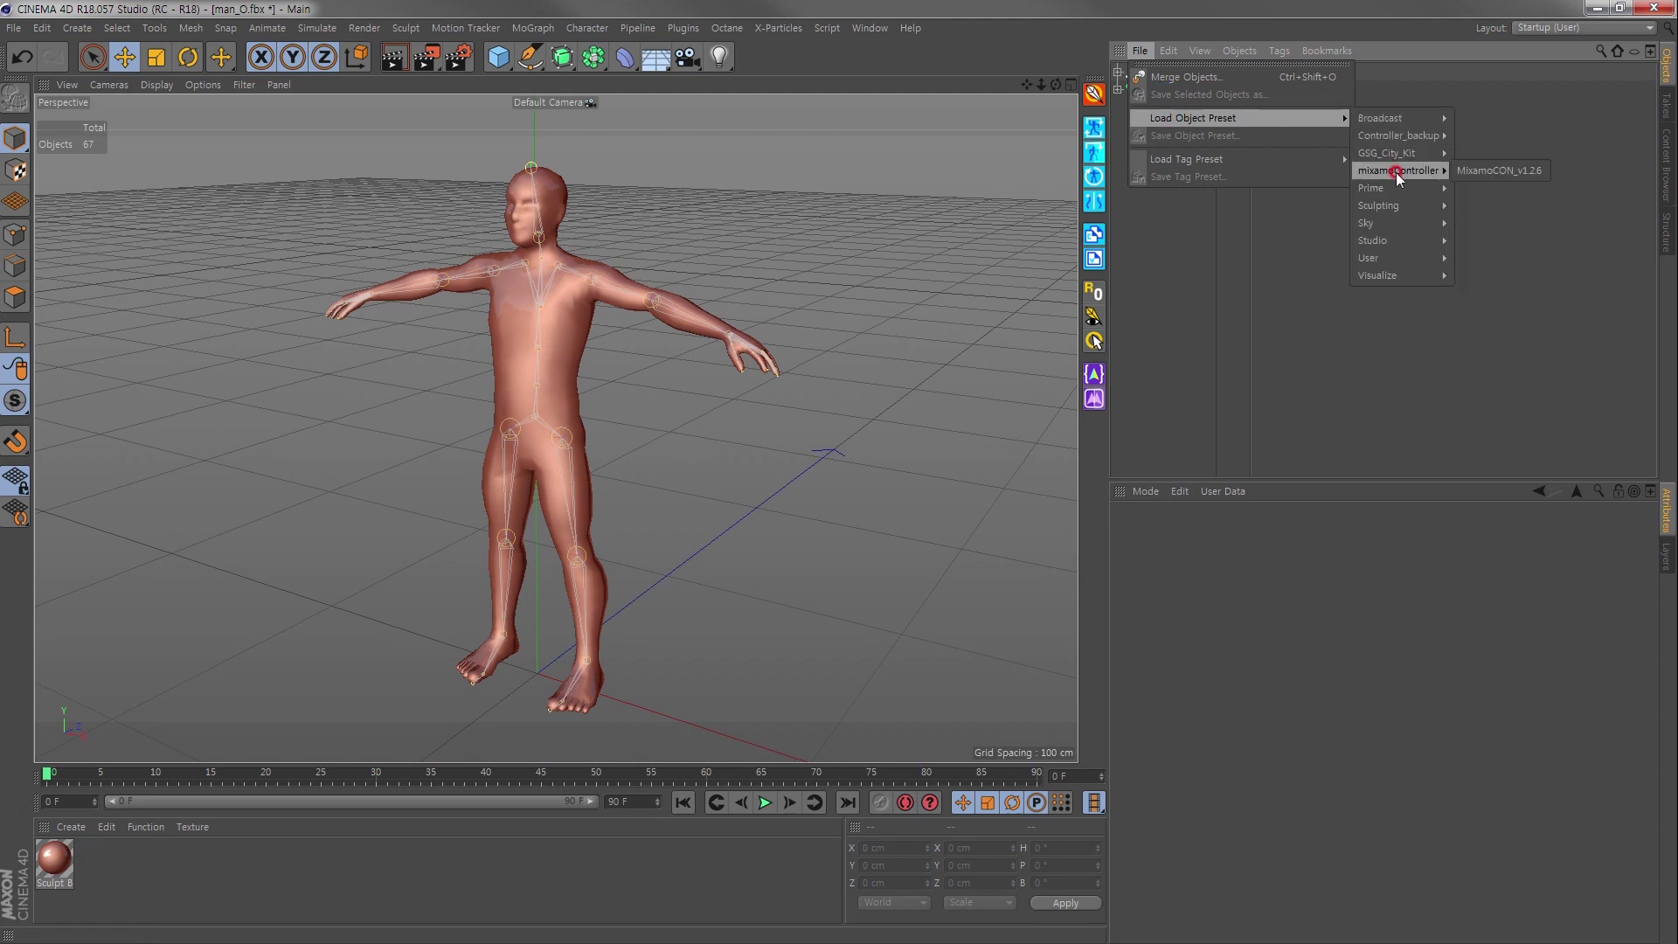
{"action": "left_click", "coordinate": [1496, 171]}
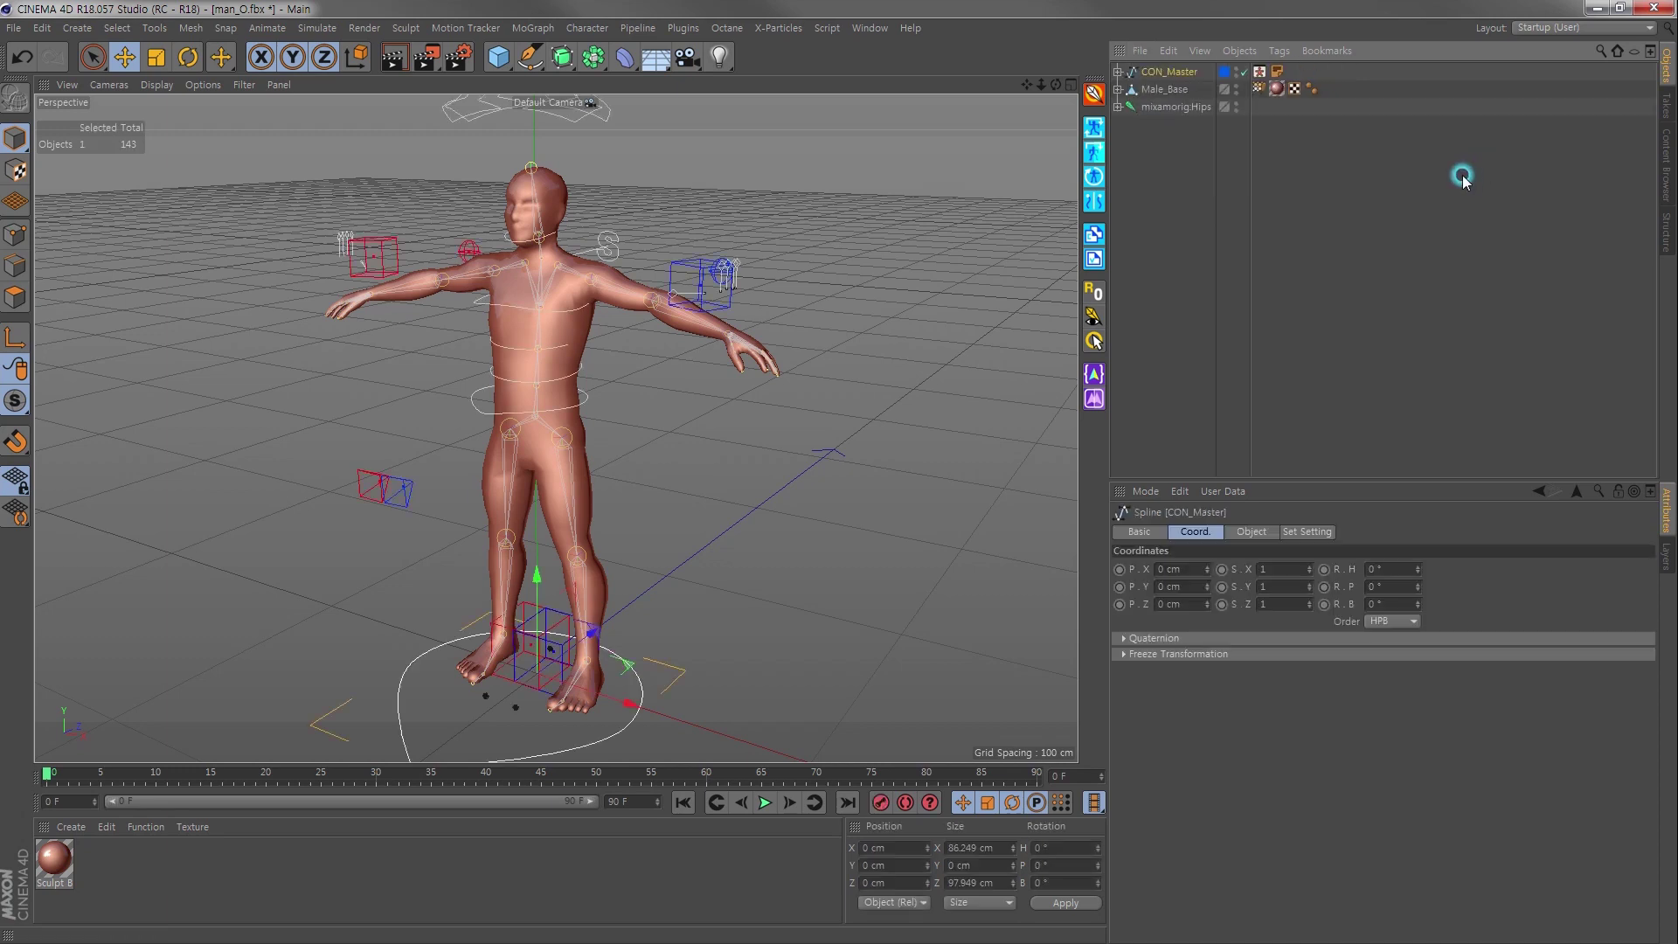
{"action": "left_click", "coordinate": [1172, 176]}
{"action": "left_click_drag", "start_coordinate": [629, 411], "coordinate": [581, 424], "text": "alt"}
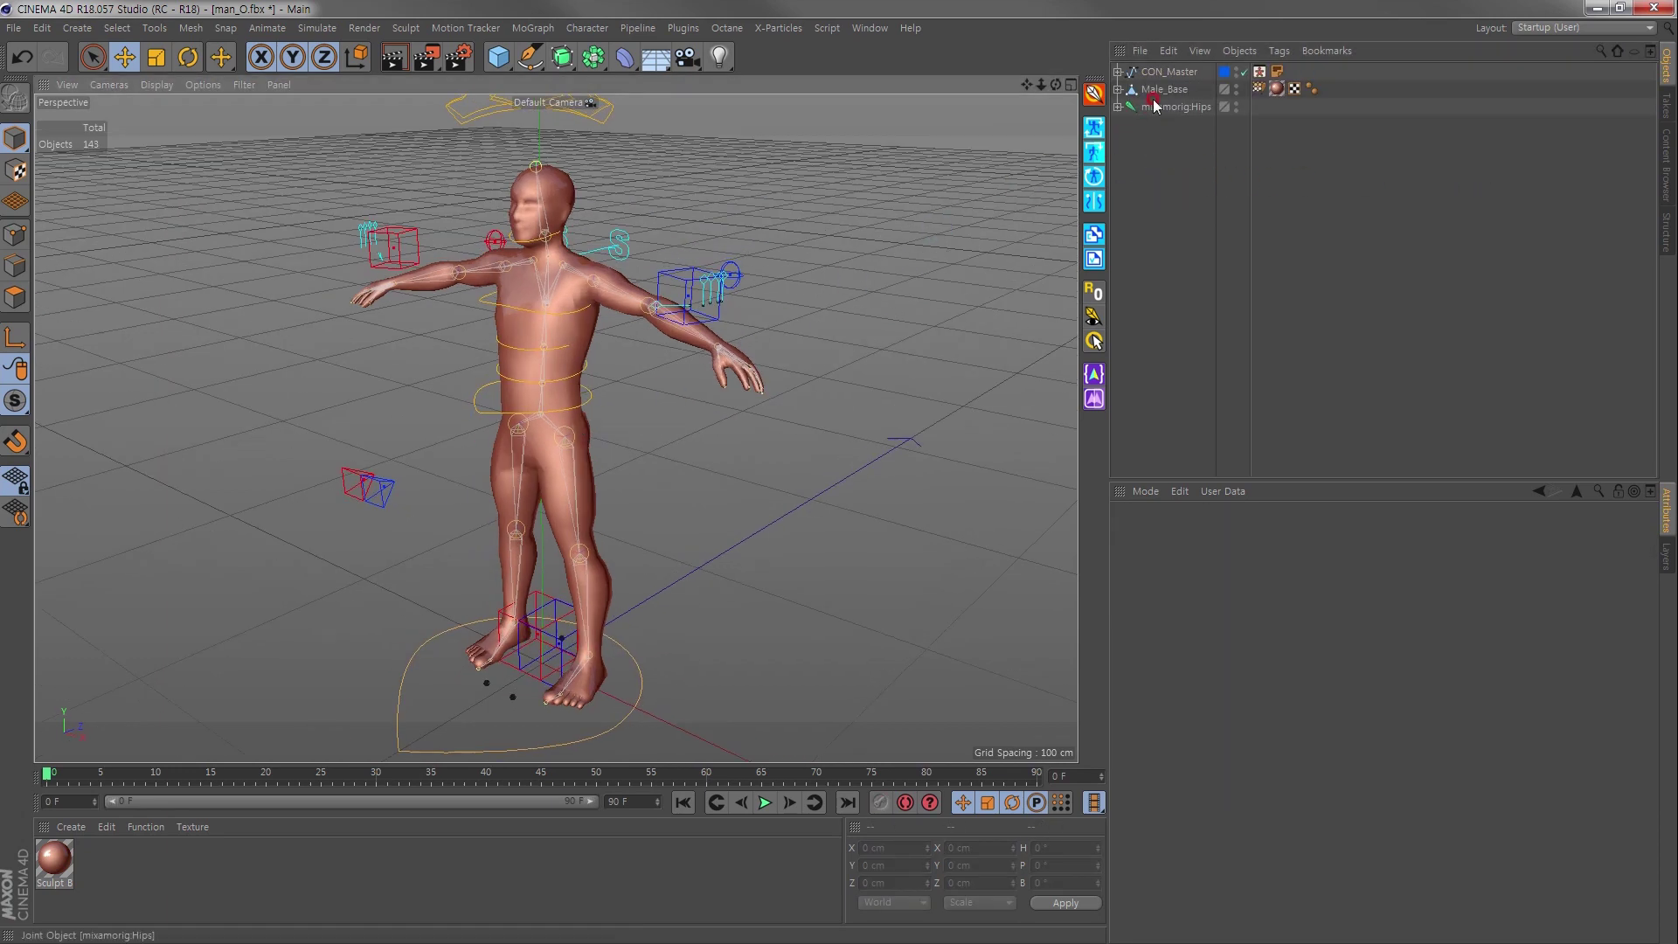
Try moving the CON_Master rig, undo it, and inspect the hand and master controllers
{"action": "left_click", "coordinate": [1176, 80]}
{"action": "left_click_drag", "start_coordinate": [586, 642], "coordinate": [816, 546]}
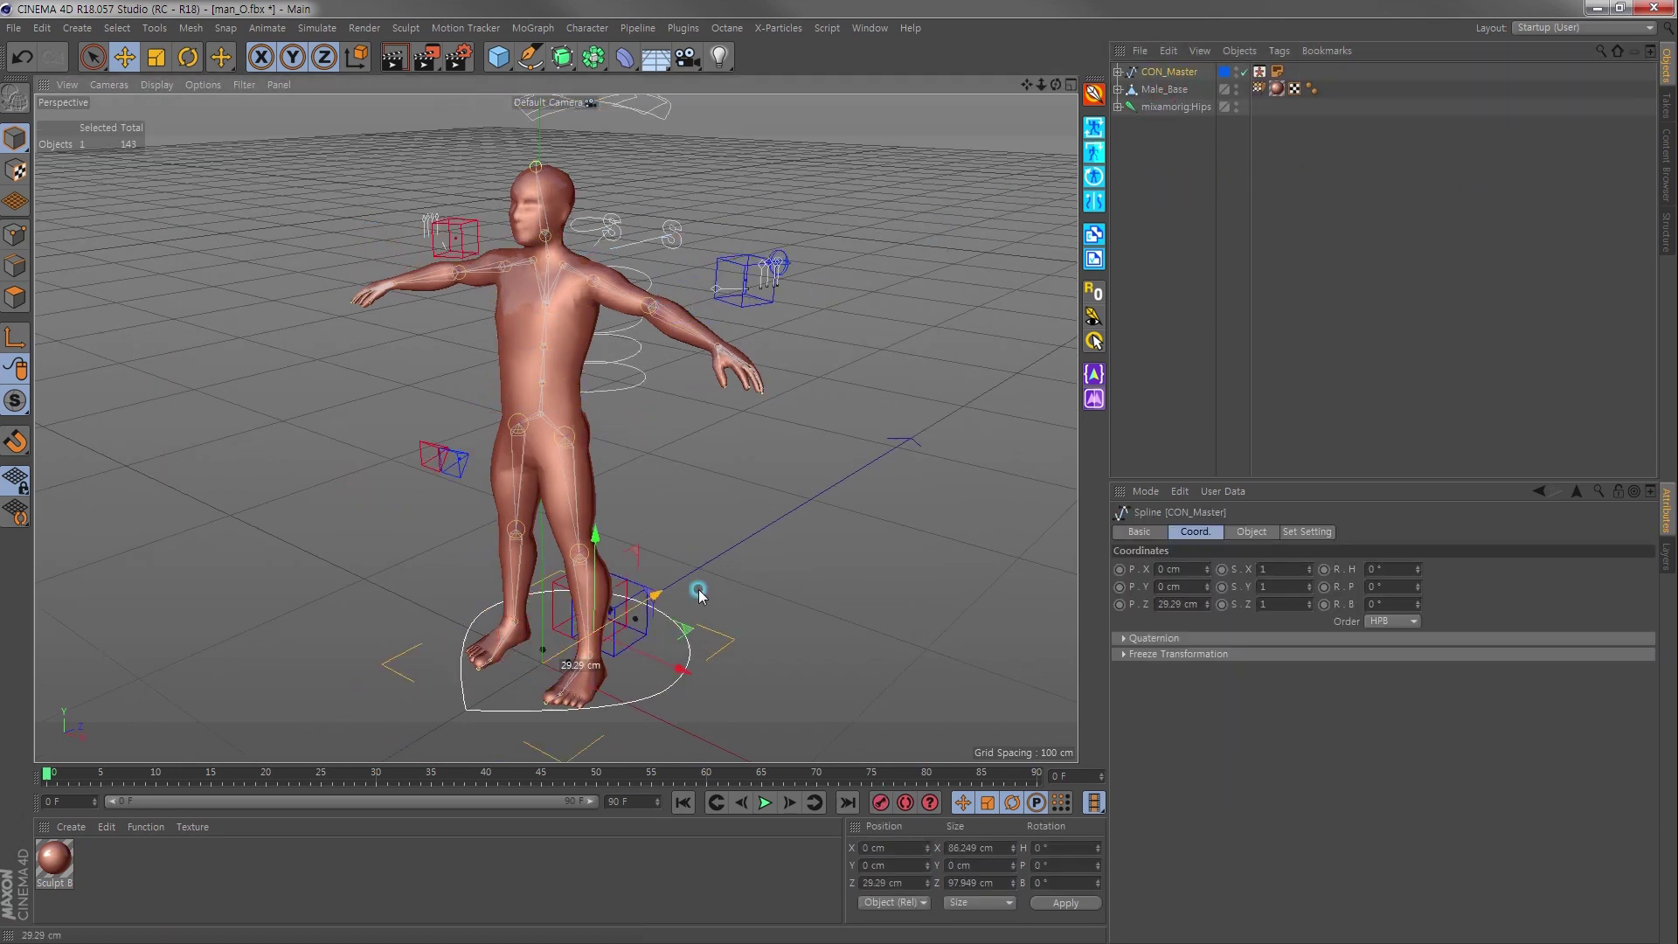
{"action": "key", "text": "ctrl+z"}
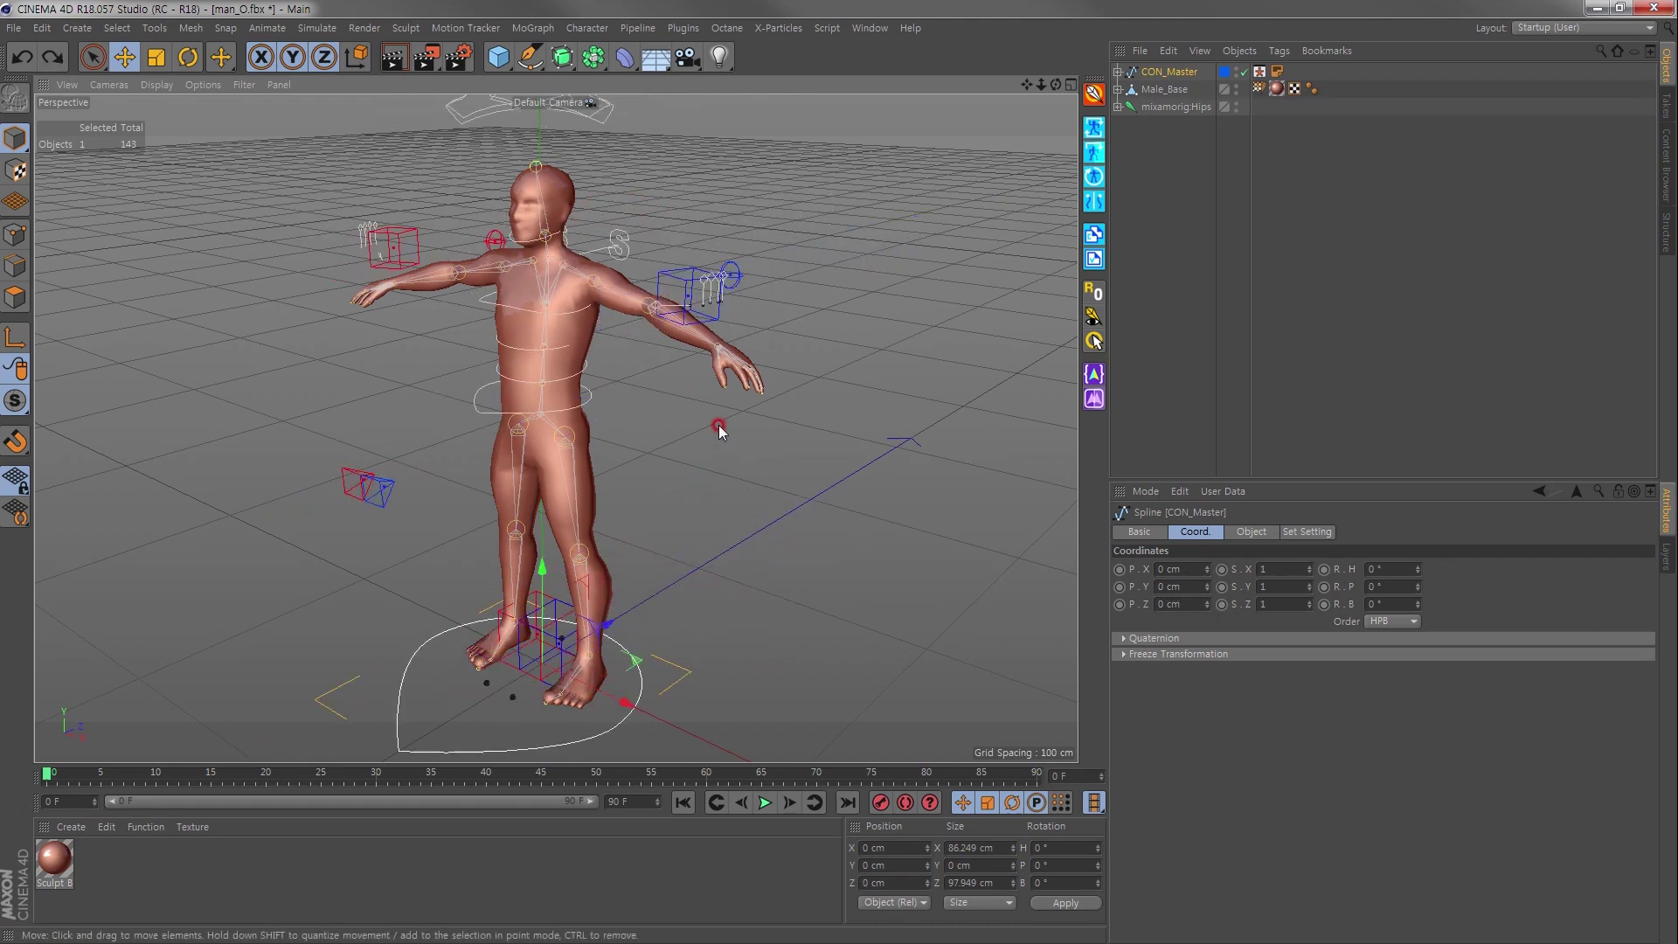
{"action": "left_click", "coordinate": [685, 280]}
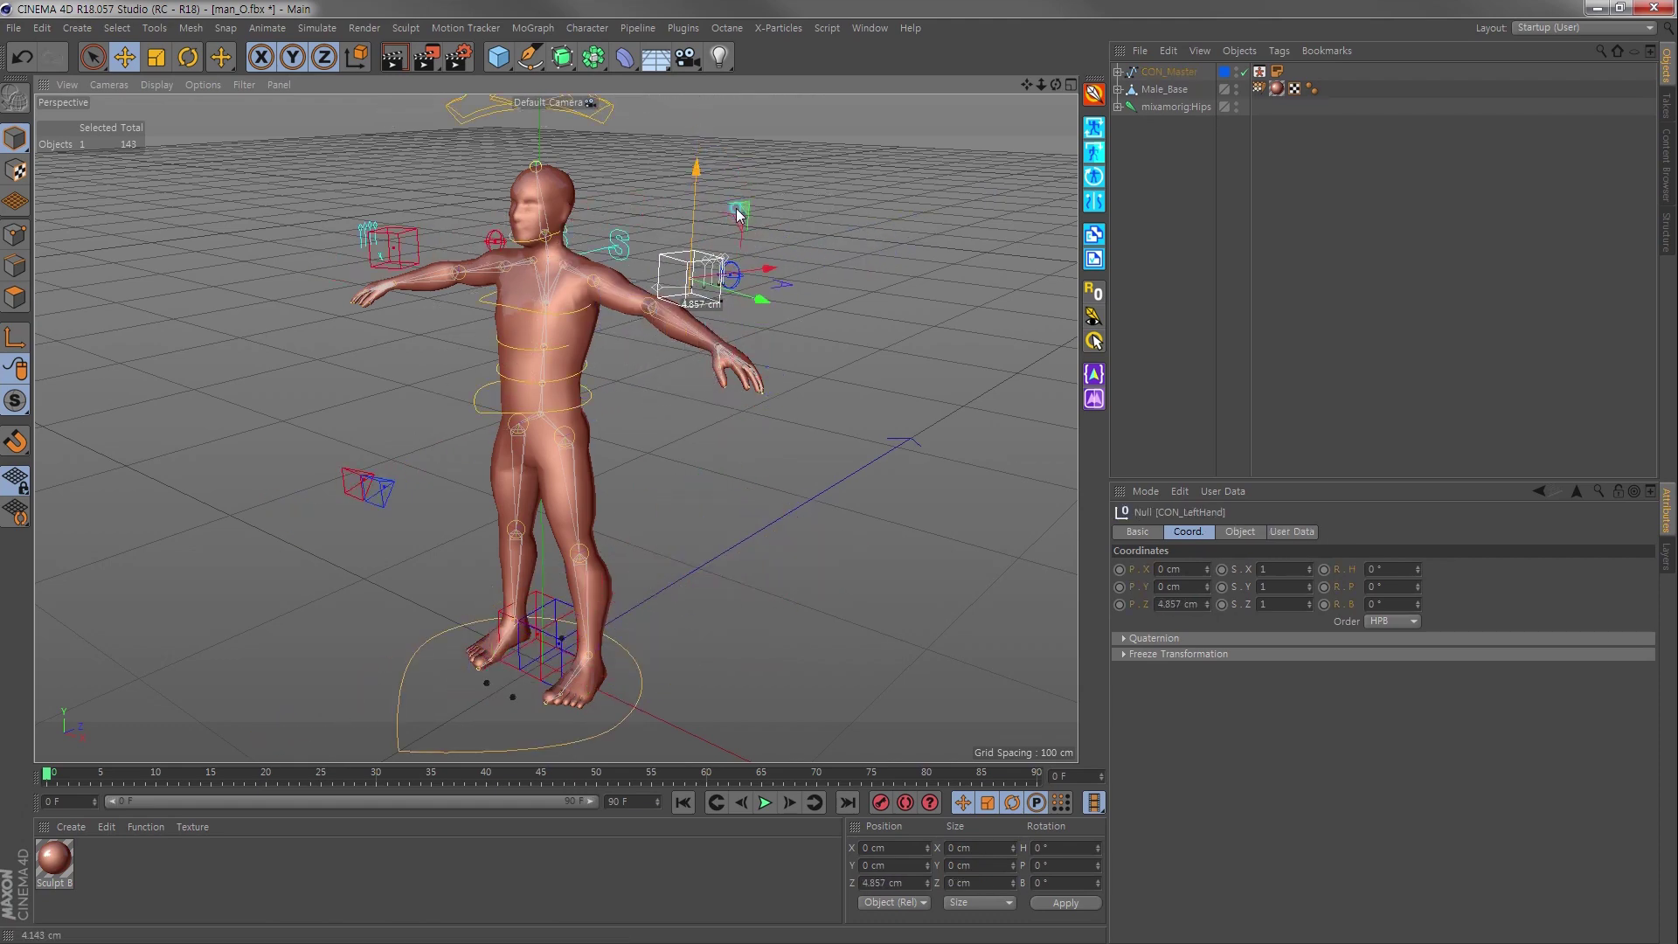
{"action": "scroll", "coordinate": [625, 392], "scroll_direction": "down", "scroll_amount": 3}
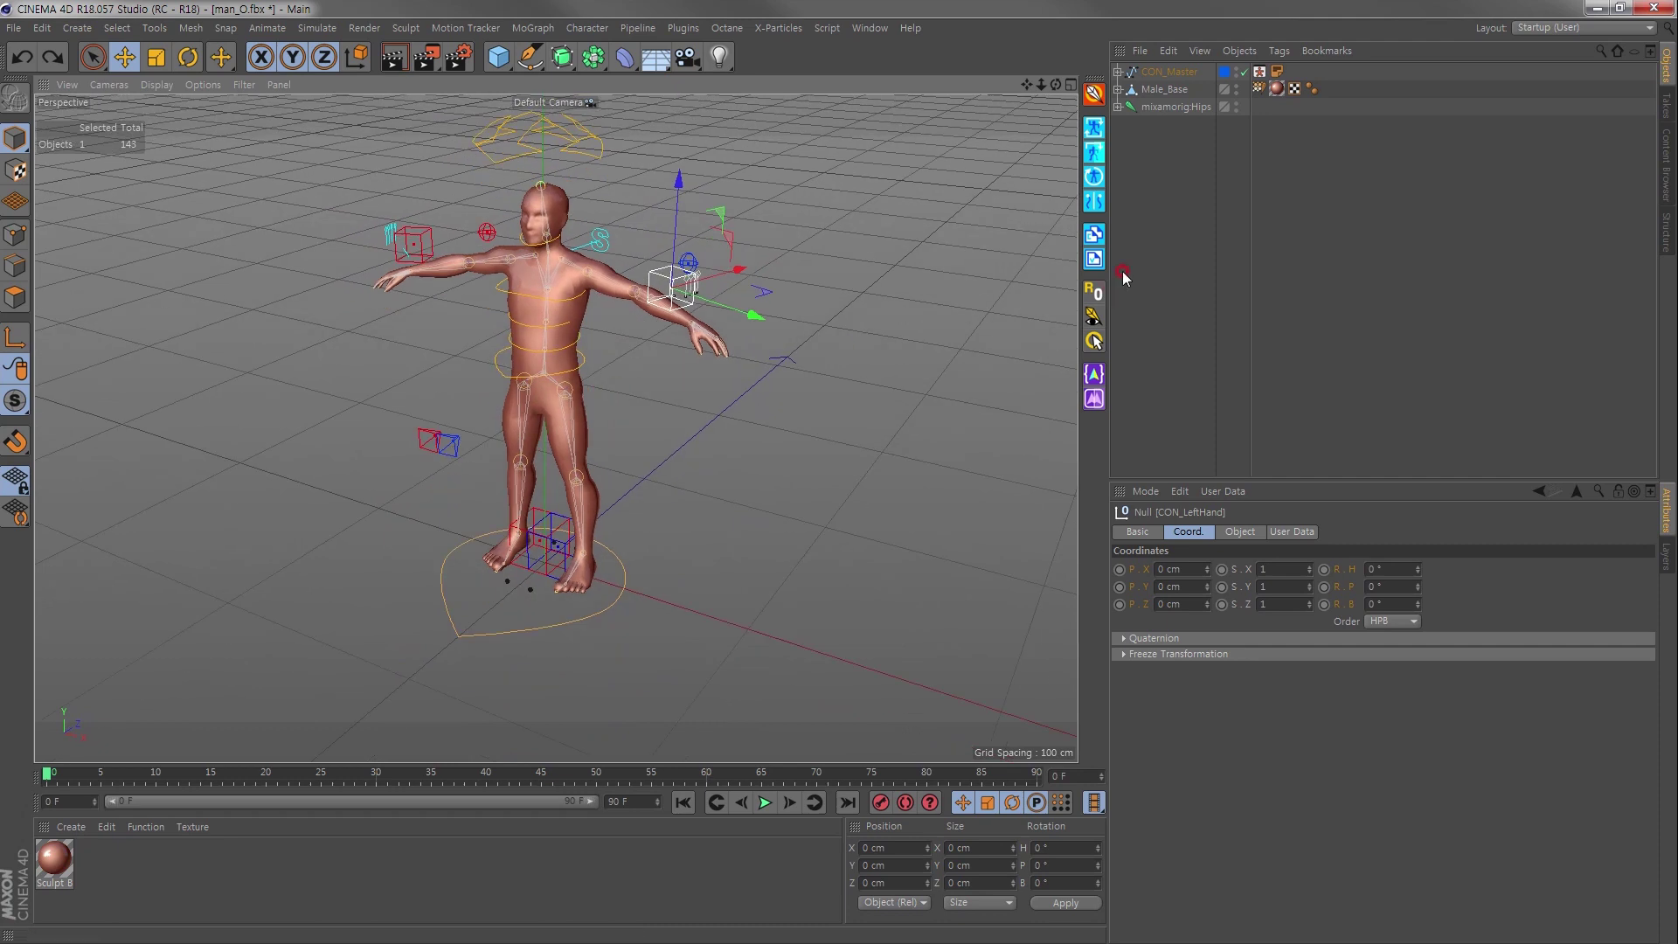
{"action": "left_click", "coordinate": [1169, 229]}
{"action": "left_click", "coordinate": [1165, 72]}
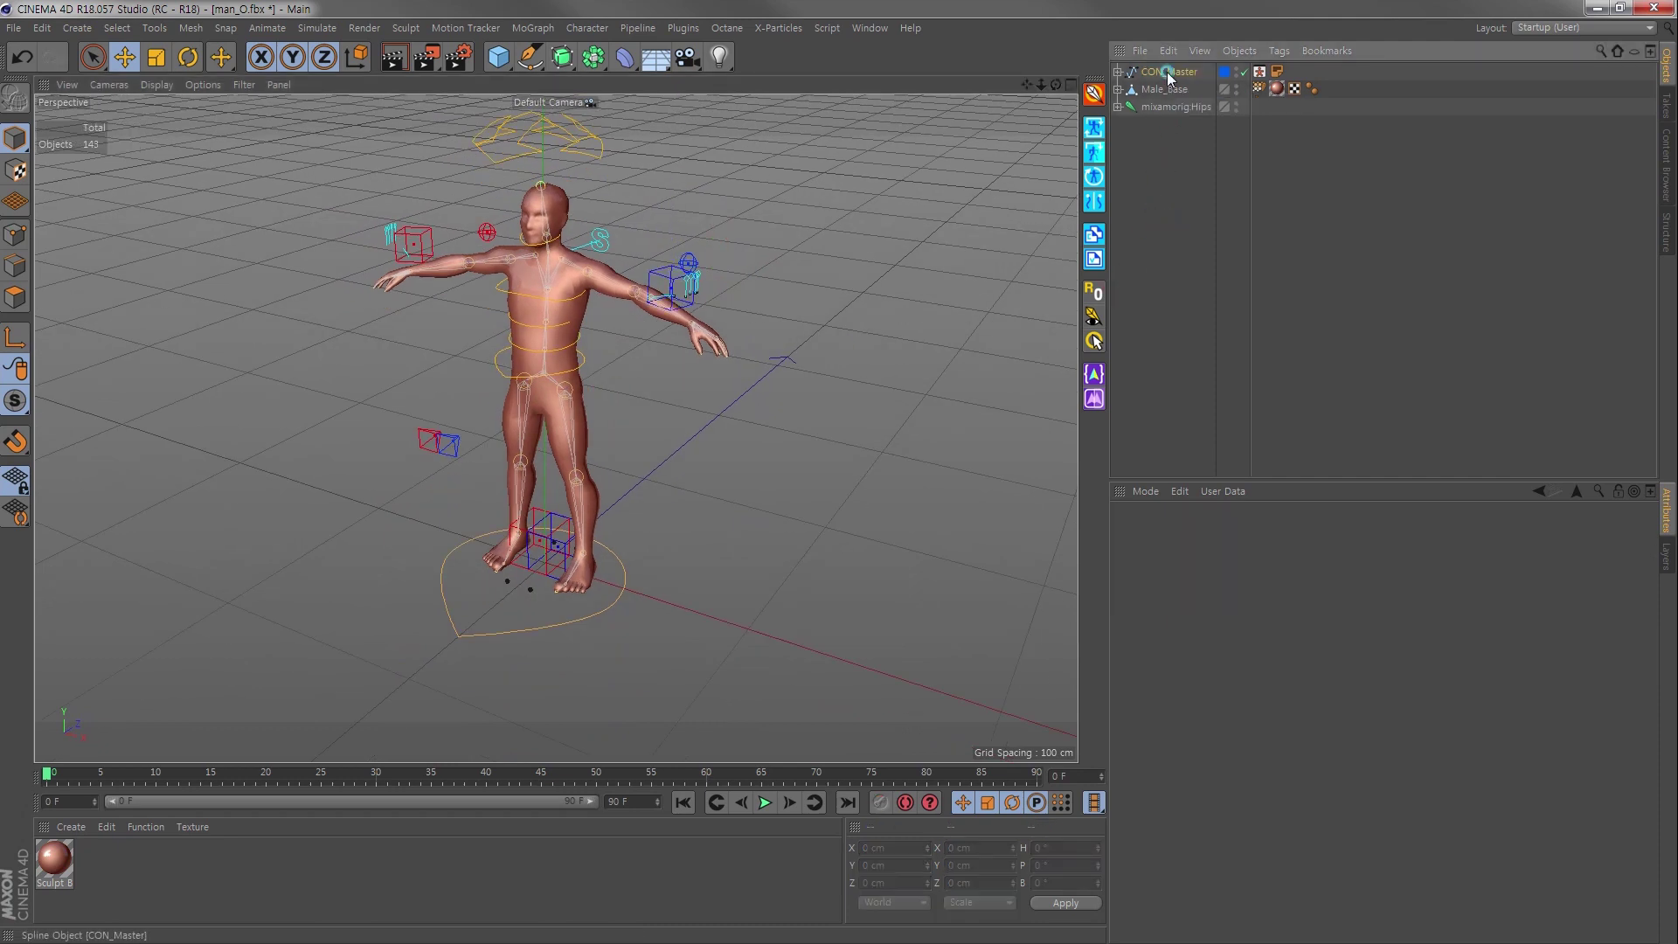
{"action": "left_click", "coordinate": [1153, 90]}
{"action": "left_click", "coordinate": [1122, 122]}
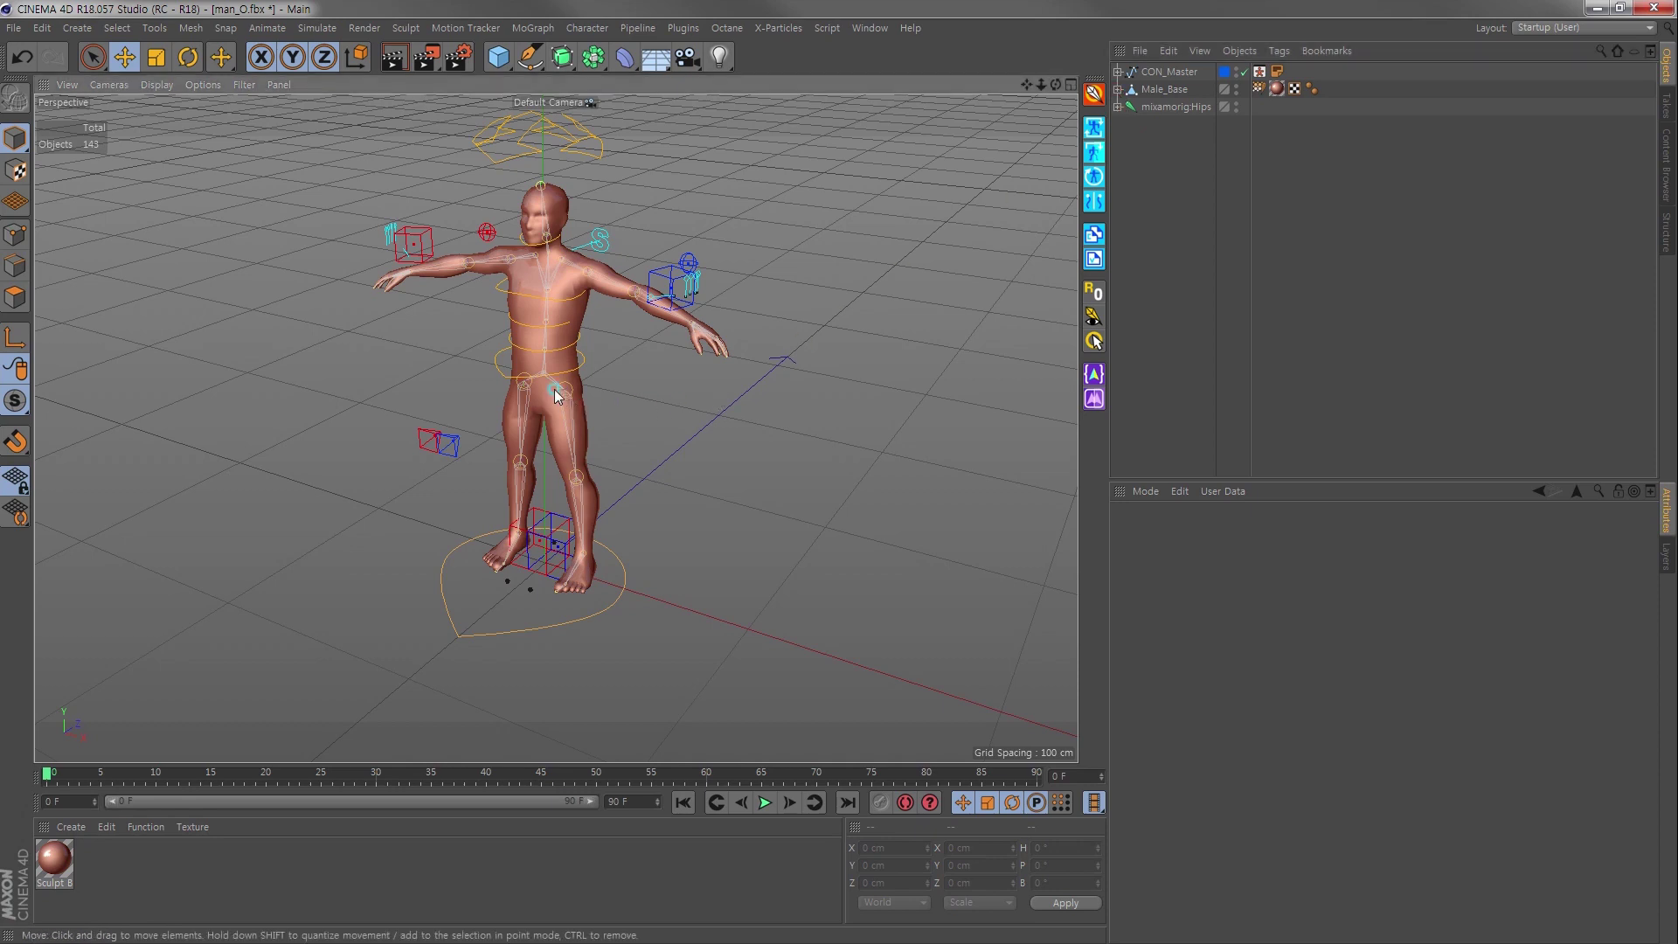
{"action": "left_click_drag", "start_coordinate": [554, 390], "coordinate": [993, 246], "text": "alt"}
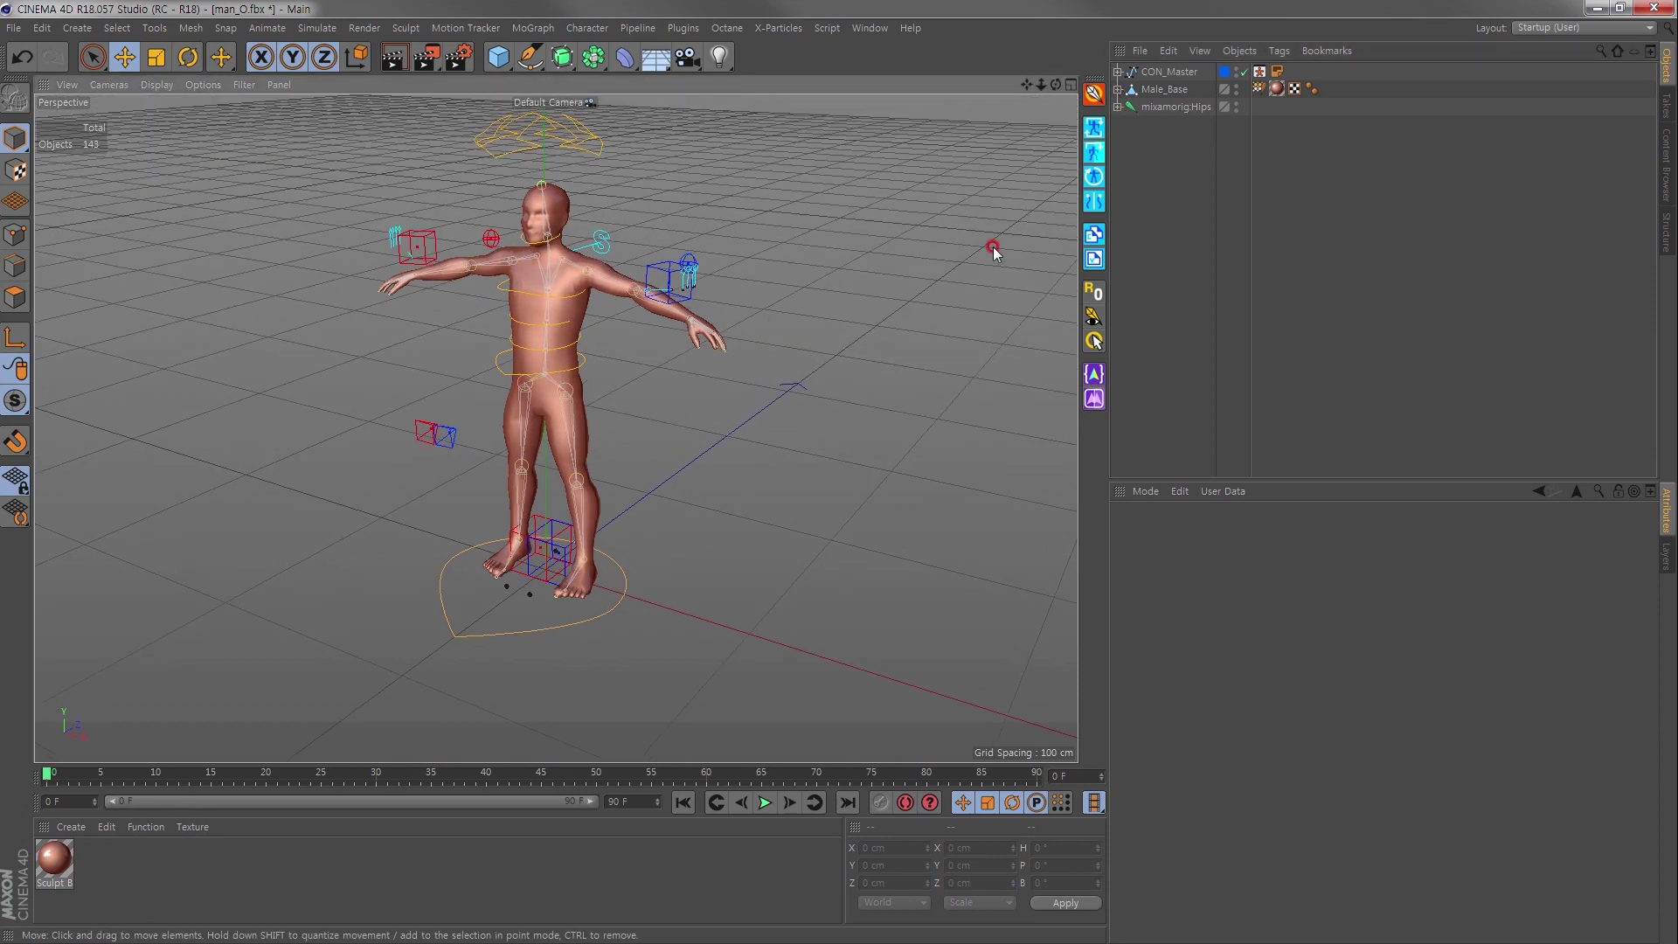
Run Mixamo Controller SetUp, then test a crouch with CON_Hips and undo it
{"action": "left_click", "coordinate": [1094, 94]}
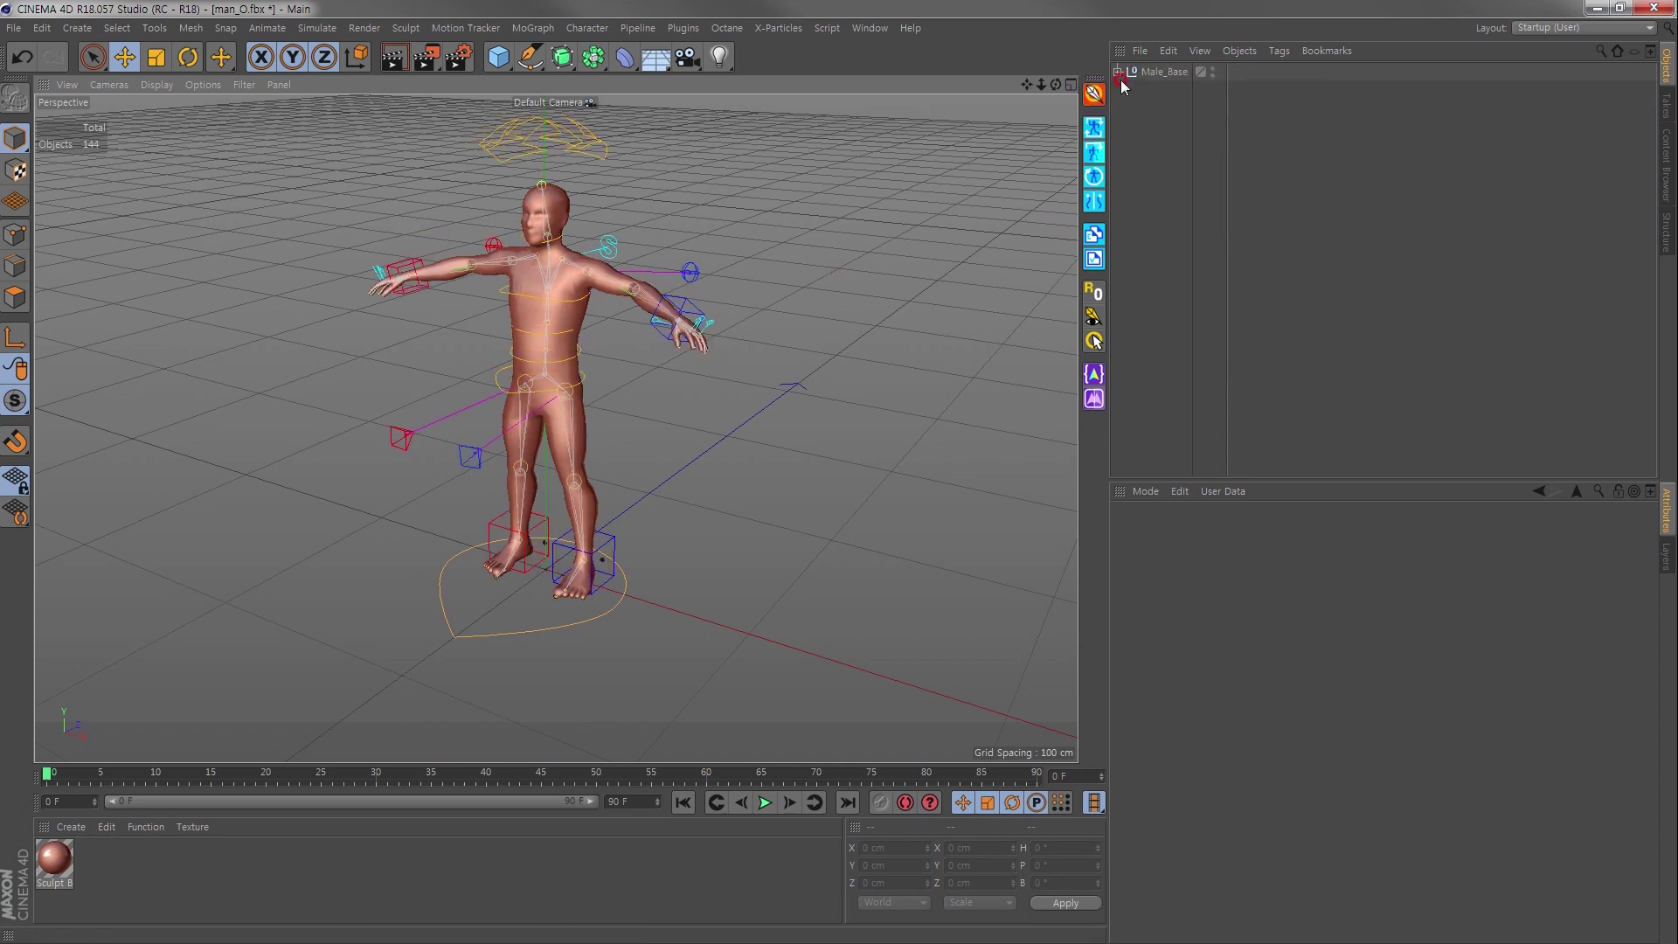
{"action": "left_click", "coordinate": [509, 382]}
{"action": "left_click_drag", "start_coordinate": [551, 315], "coordinate": [560, 369]}
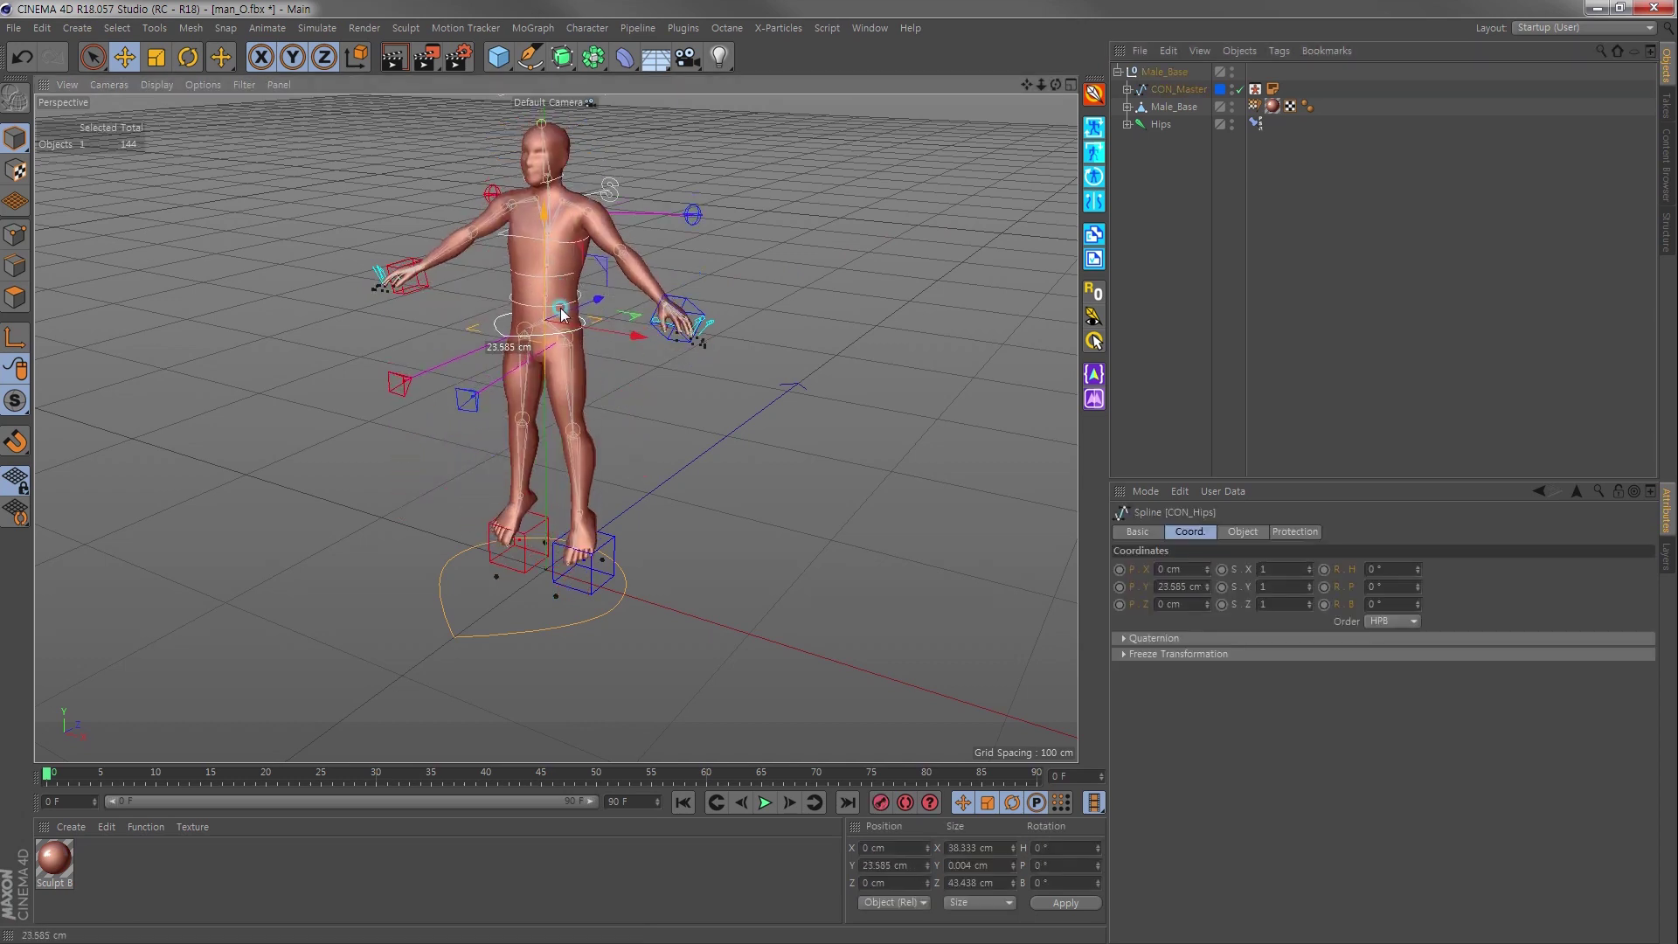
{"action": "key", "text": "ctrl+z"}
Test the right-hand controller by pulling the arm inward in world space, then undo
{"action": "left_click", "coordinate": [748, 360]}
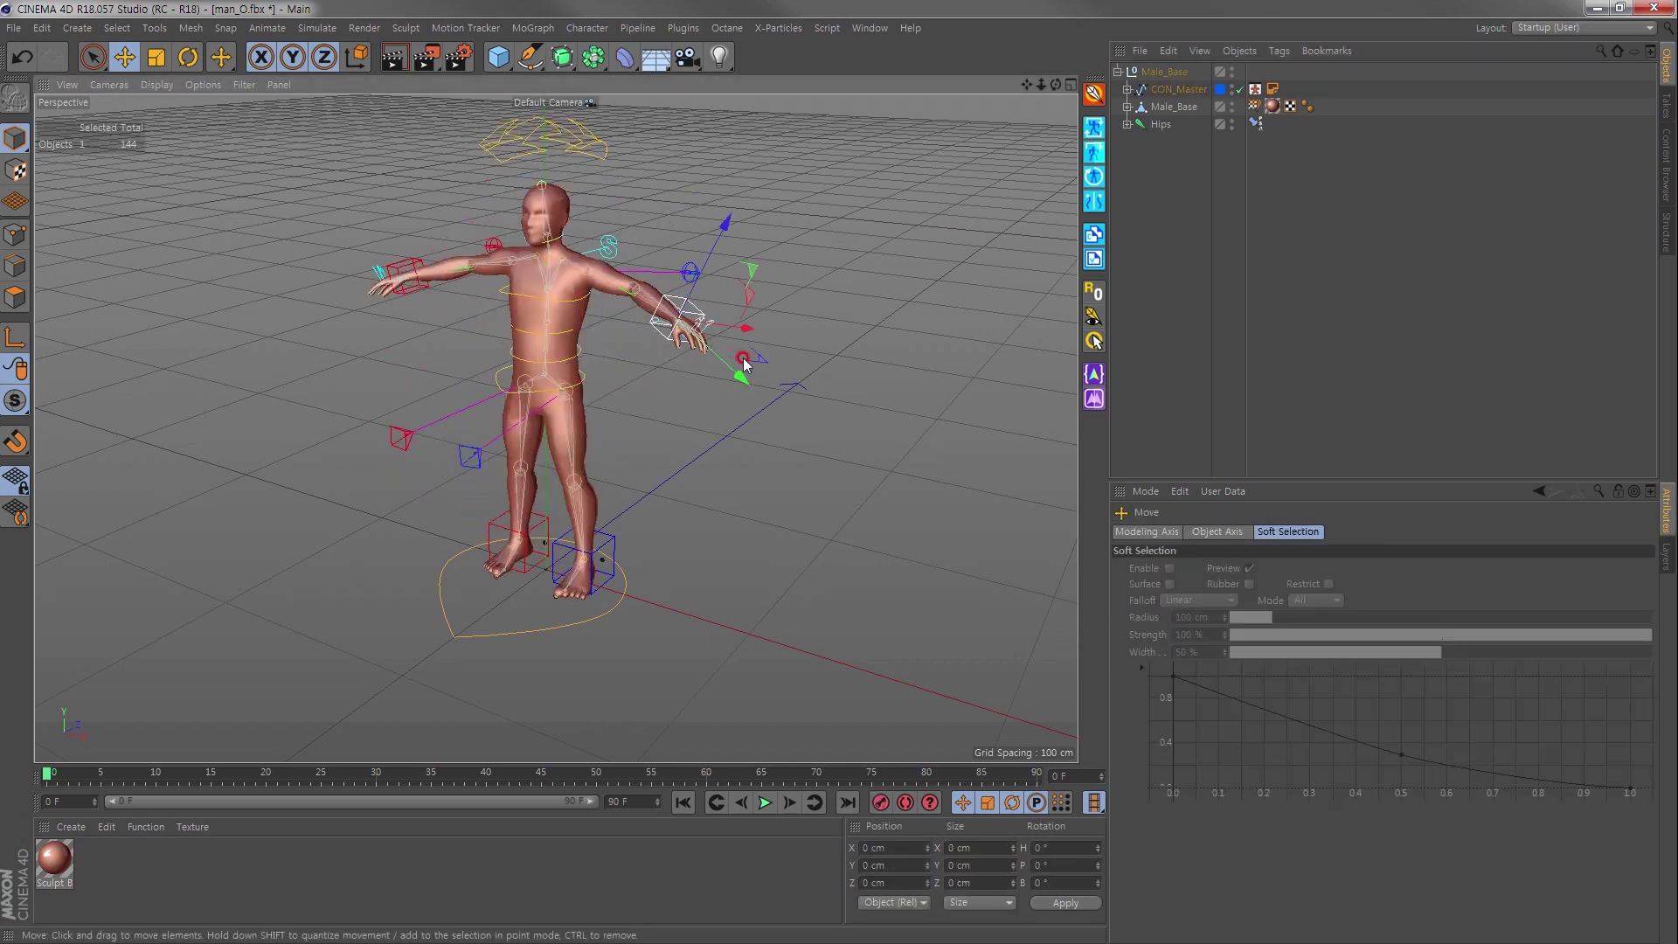
{"action": "key", "text": "w"}
{"action": "left_click_drag", "start_coordinate": [770, 359], "coordinate": [726, 377]}
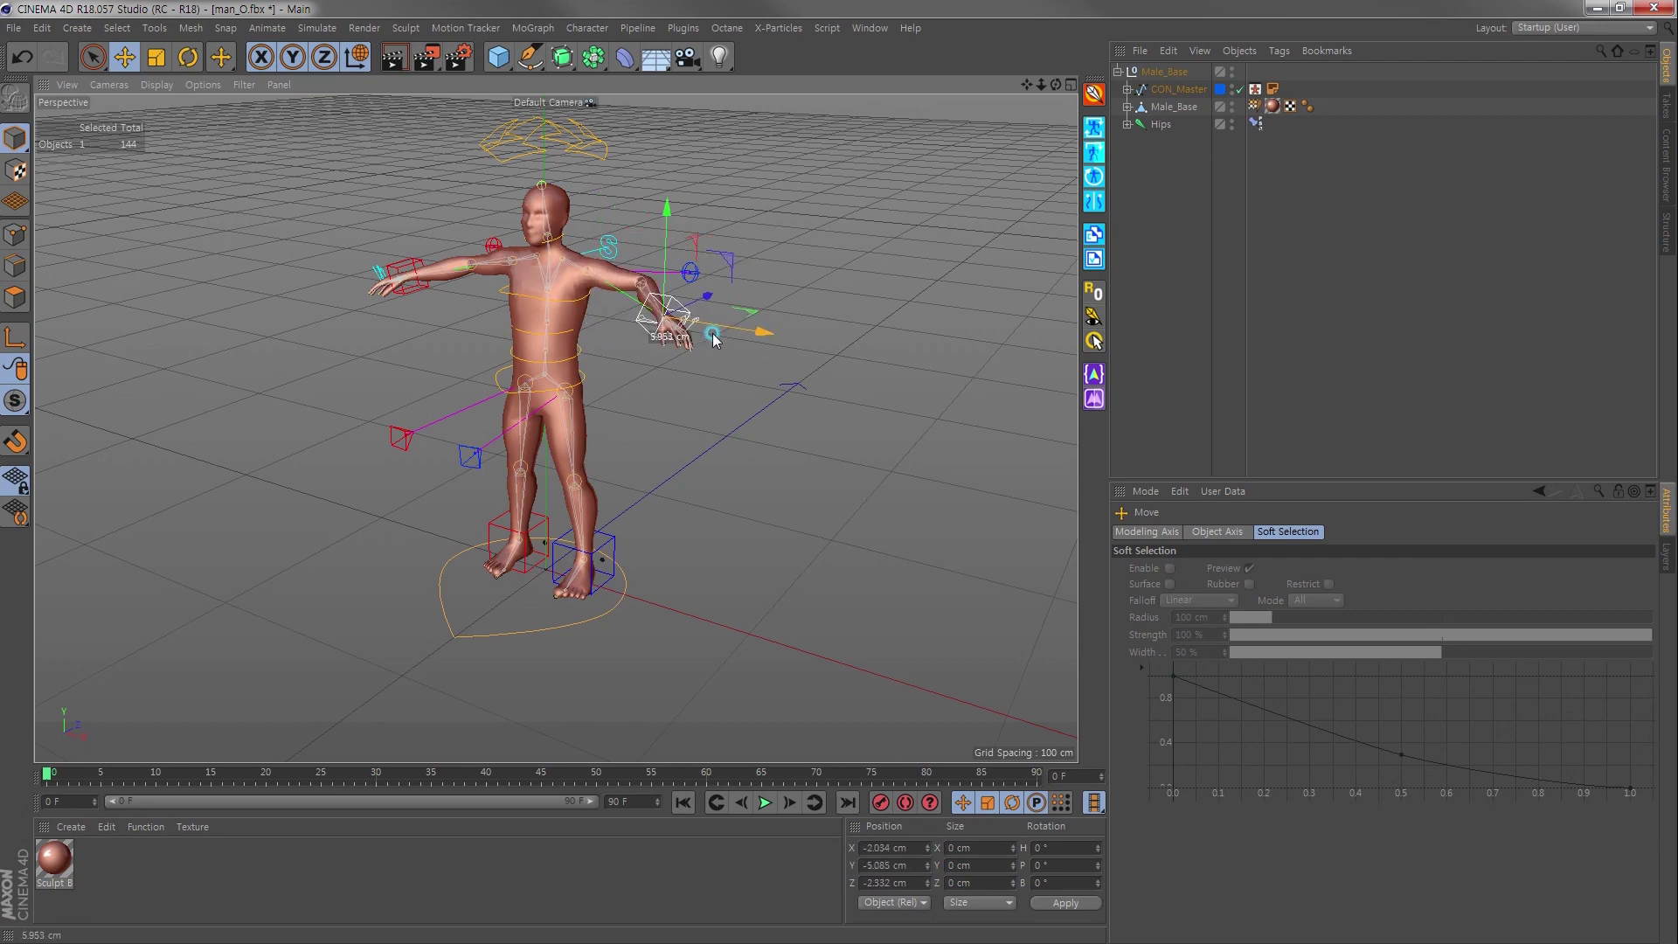
{"action": "key", "text": "ctrl+z"}
{"action": "left_click_drag", "start_coordinate": [530, 376], "coordinate": [580, 374], "text": "alt"}
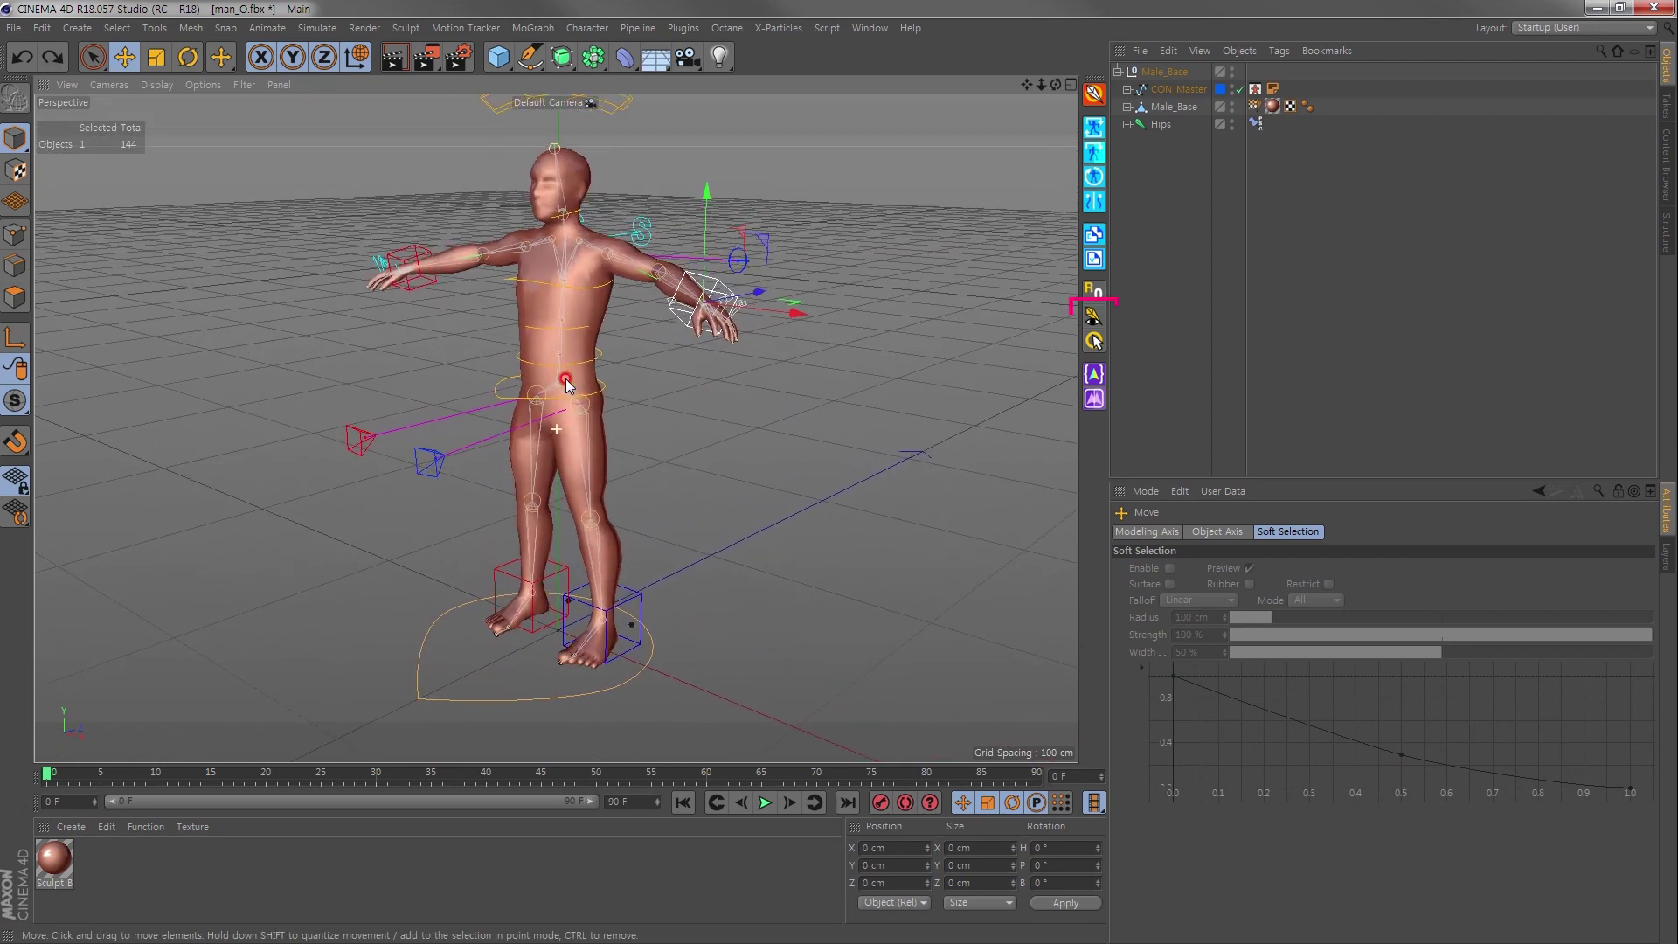
Hide the skeleton joints with Toggle Joint Display, leaving mesh and controllers visible
{"action": "left_click", "coordinate": [1093, 321]}
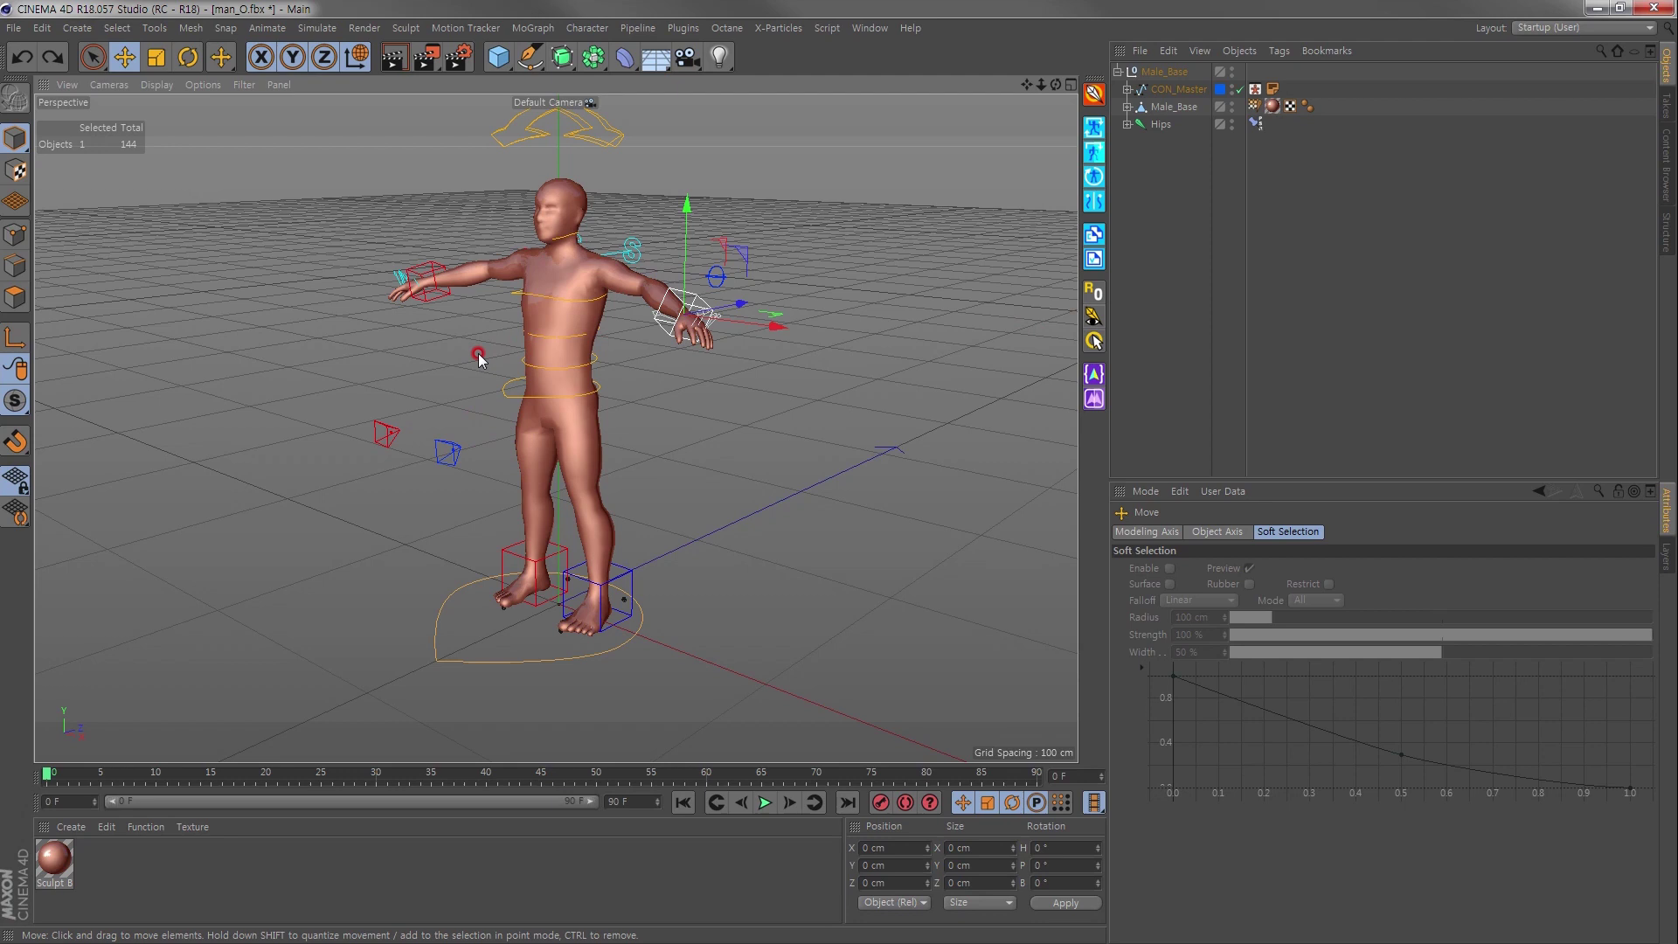
{"action": "left_click", "coordinate": [478, 359]}
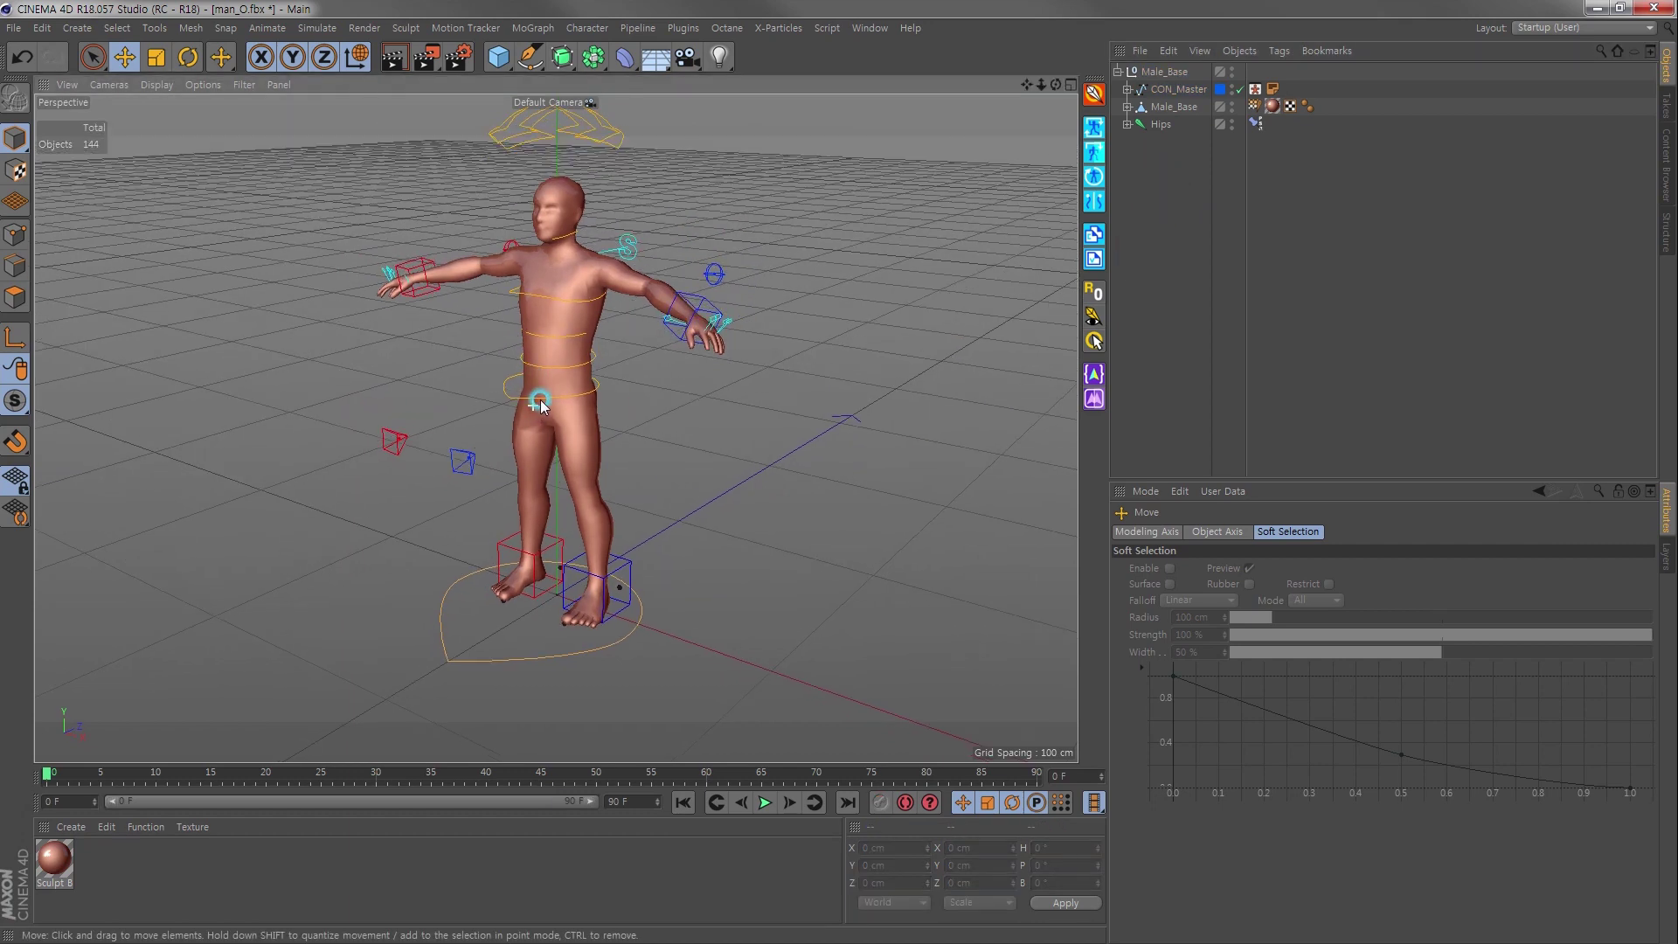
{"action": "left_click_drag", "start_coordinate": [544, 396], "coordinate": [554, 385], "text": "alt"}
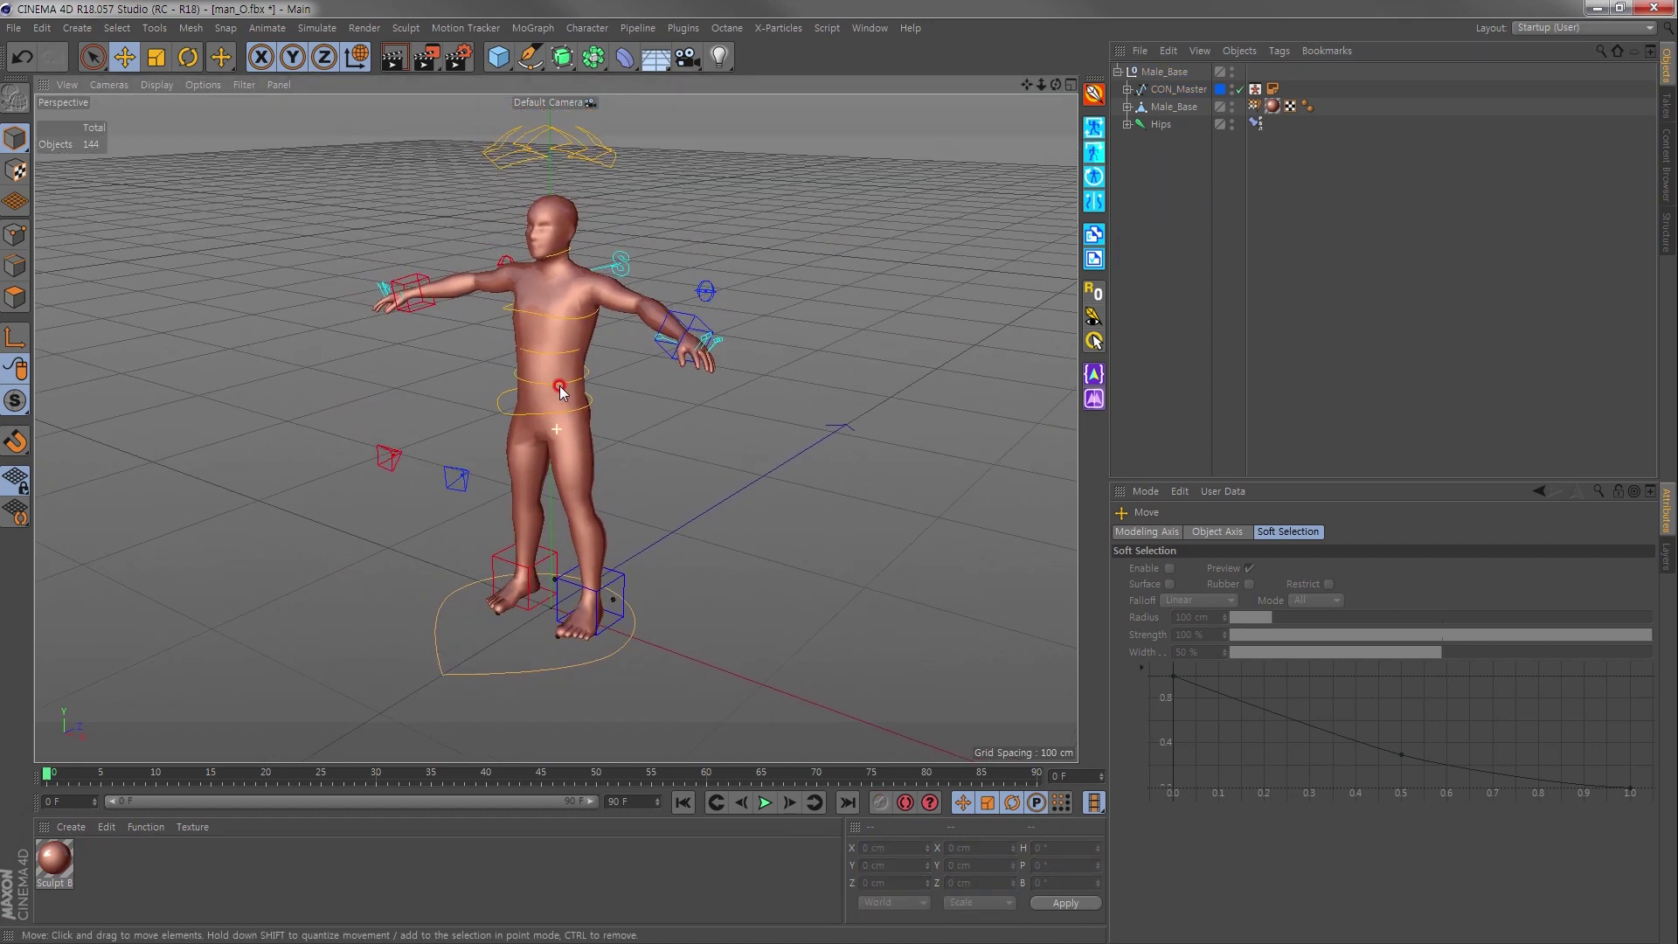
Lower the head controller's points onto the head in Points mode
{"action": "left_click", "coordinate": [615, 156]}
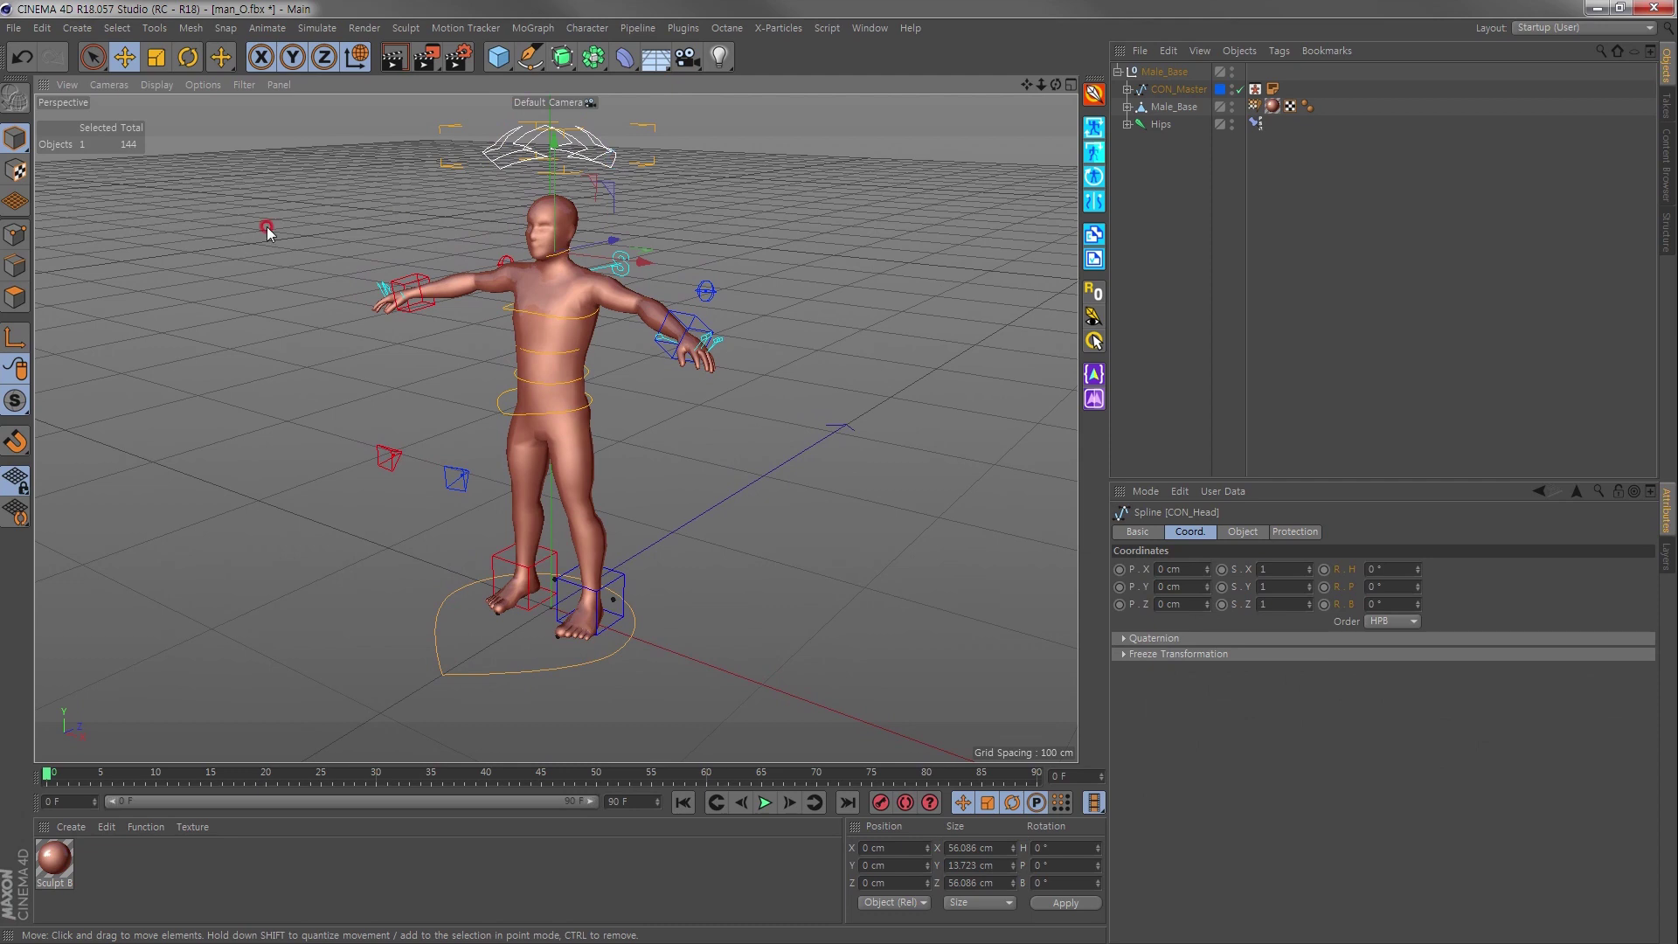
{"action": "left_click", "coordinate": [17, 238]}
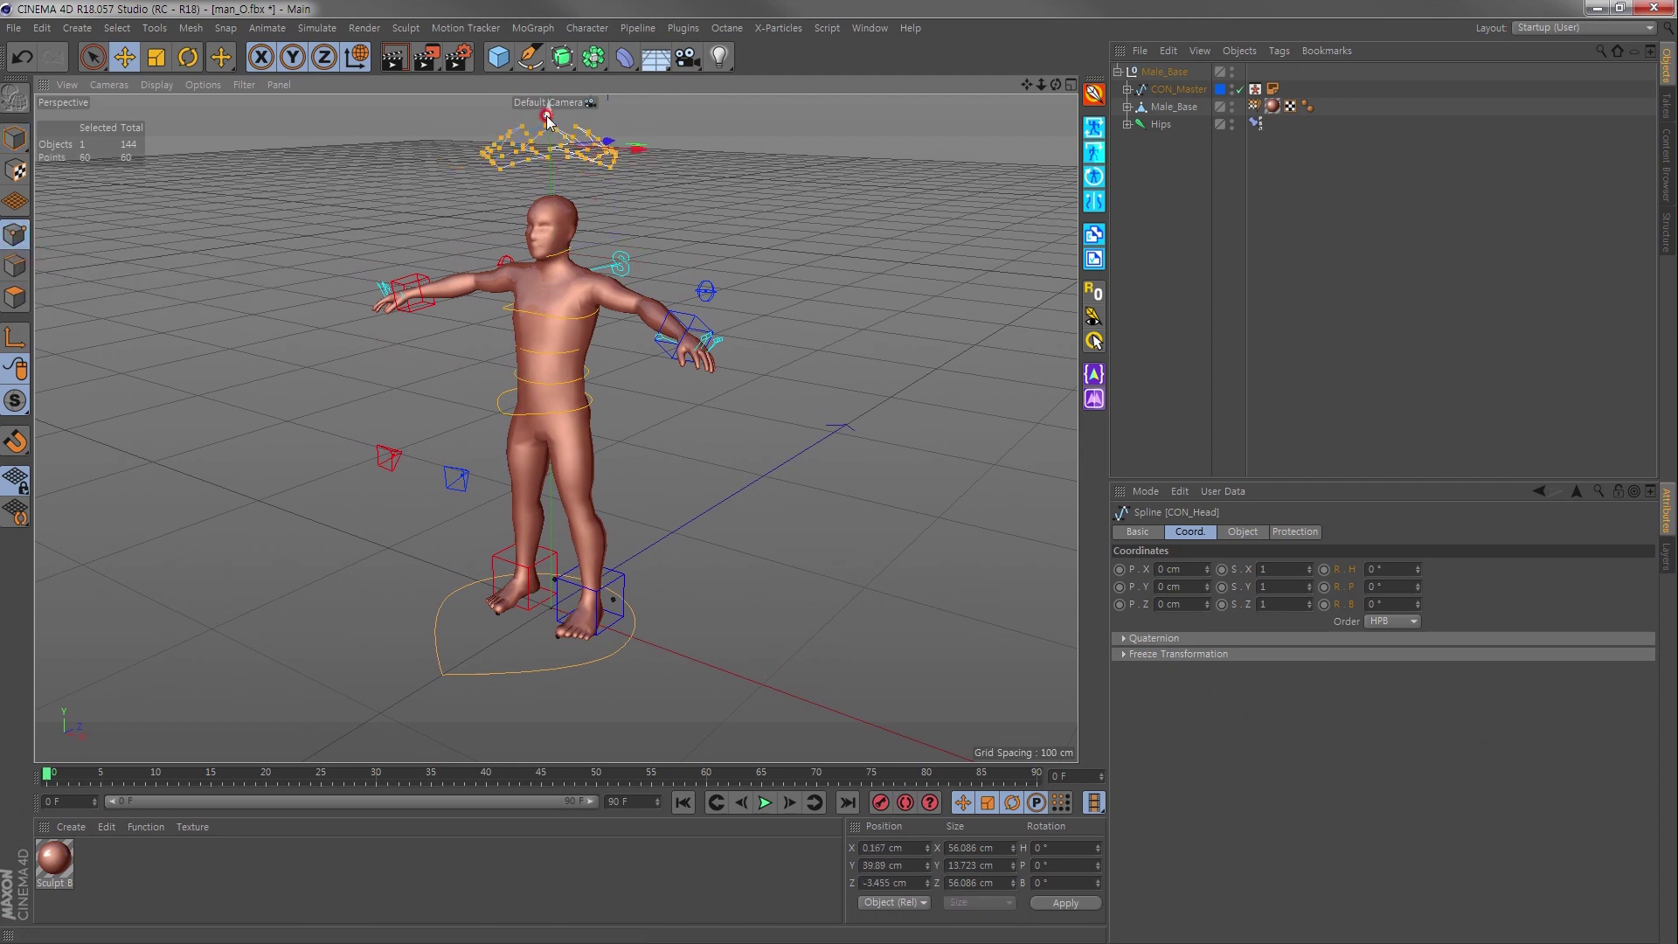
{"action": "left_click_drag", "start_coordinate": [549, 113], "coordinate": [544, 160]}
{"action": "scroll", "coordinate": [596, 238], "scroll_direction": "up", "scroll_amount": 2}
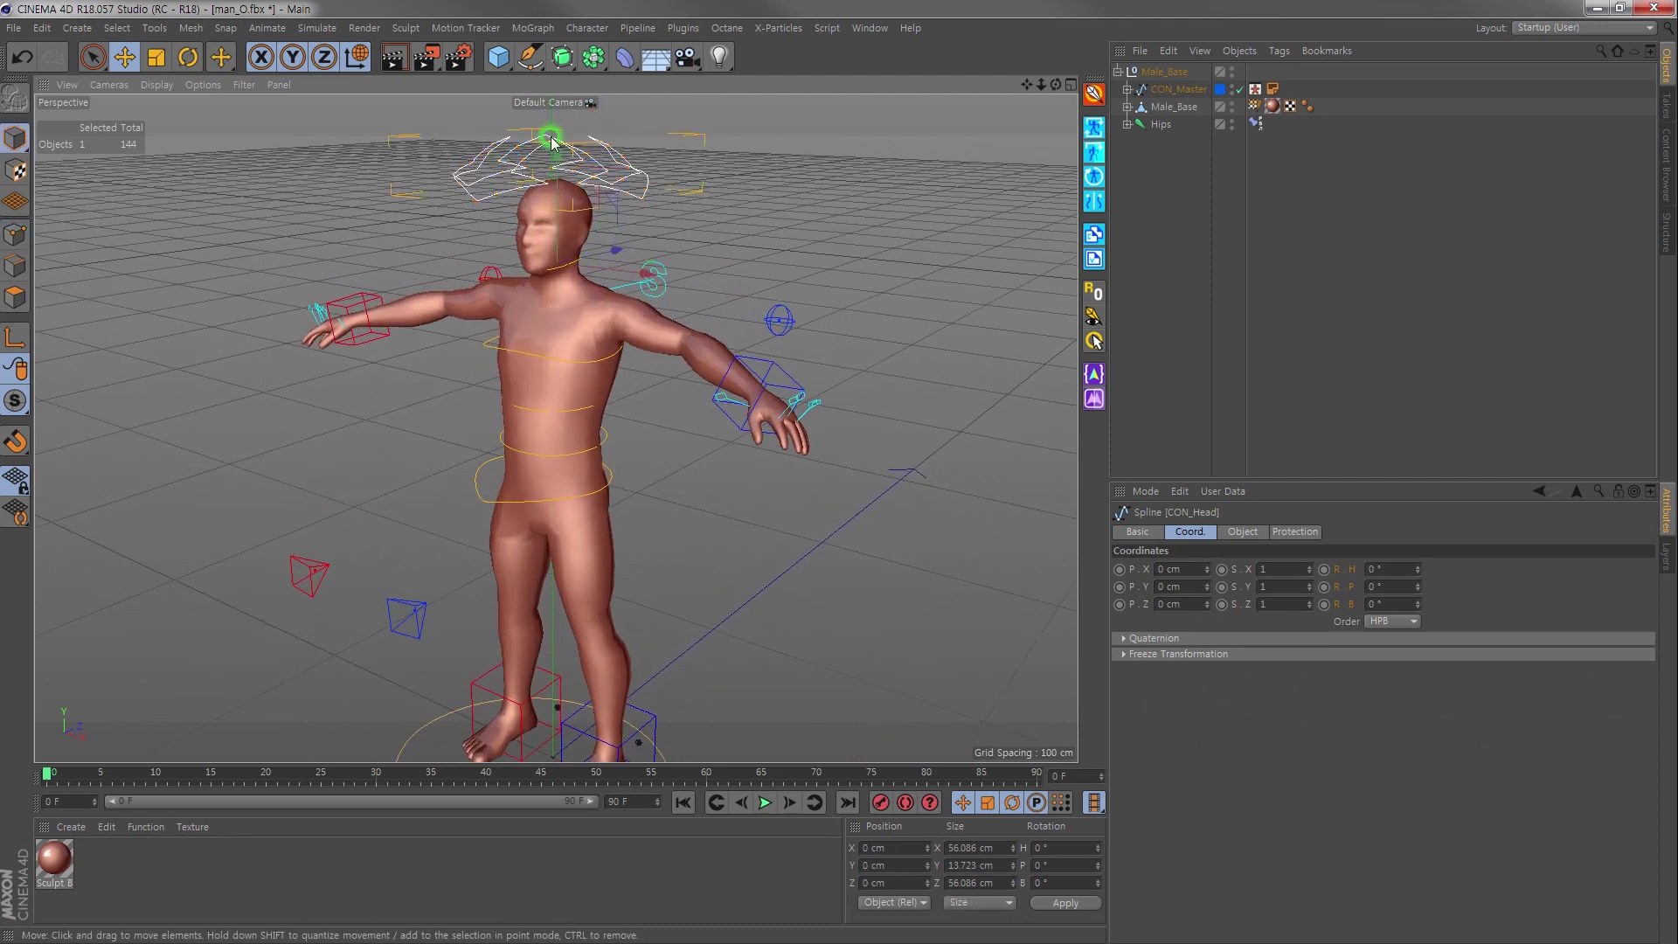
{"action": "left_click", "coordinate": [17, 243]}
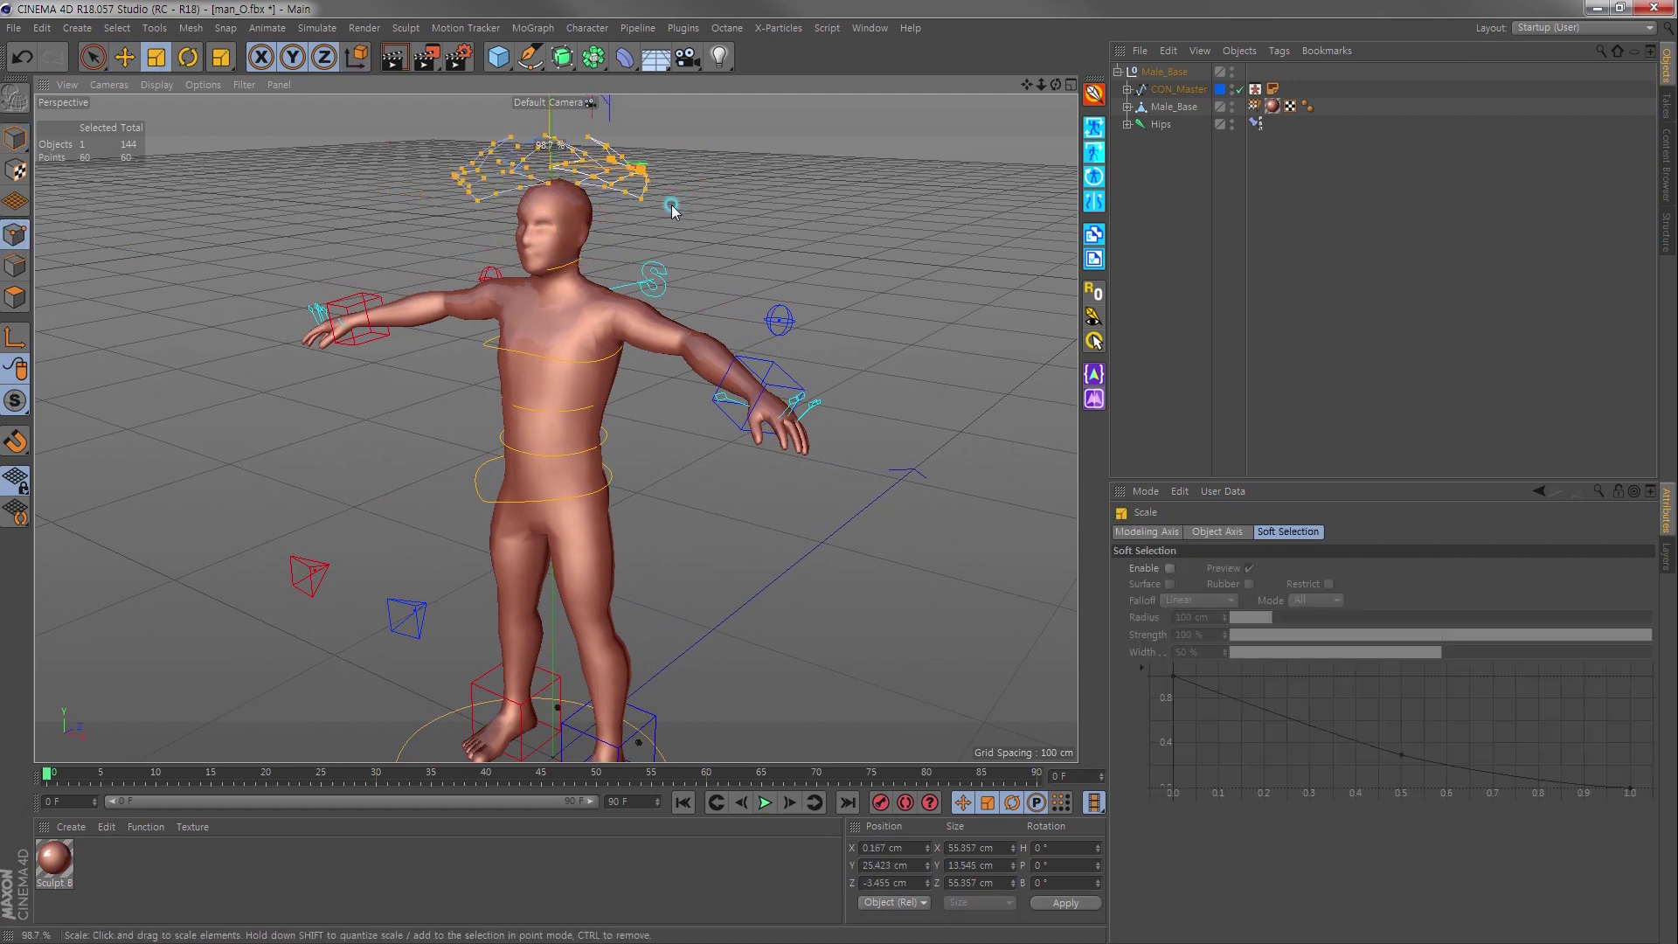
{"action": "key", "text": "Escape"}
{"action": "left_click", "coordinate": [559, 278]}
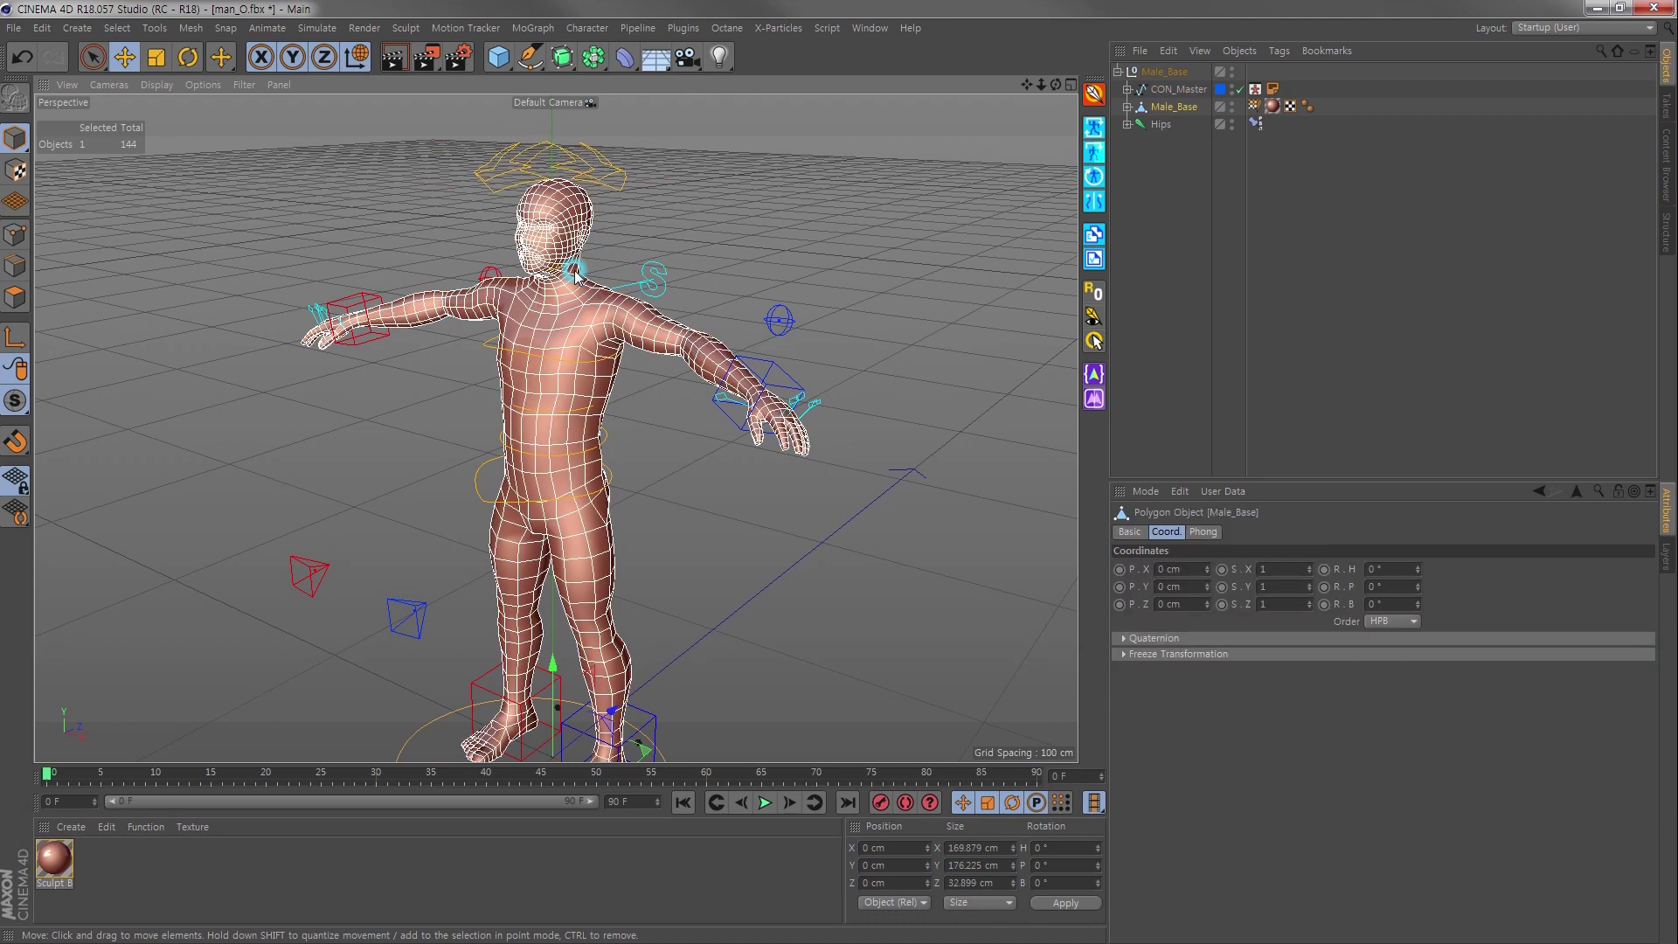
{"action": "scroll", "coordinate": [600, 261], "scroll_direction": "up", "scroll_amount": 3}
Scale the neck ring to about 124% and move its points lower and along Z around the neck
{"action": "left_click", "coordinate": [601, 261]}
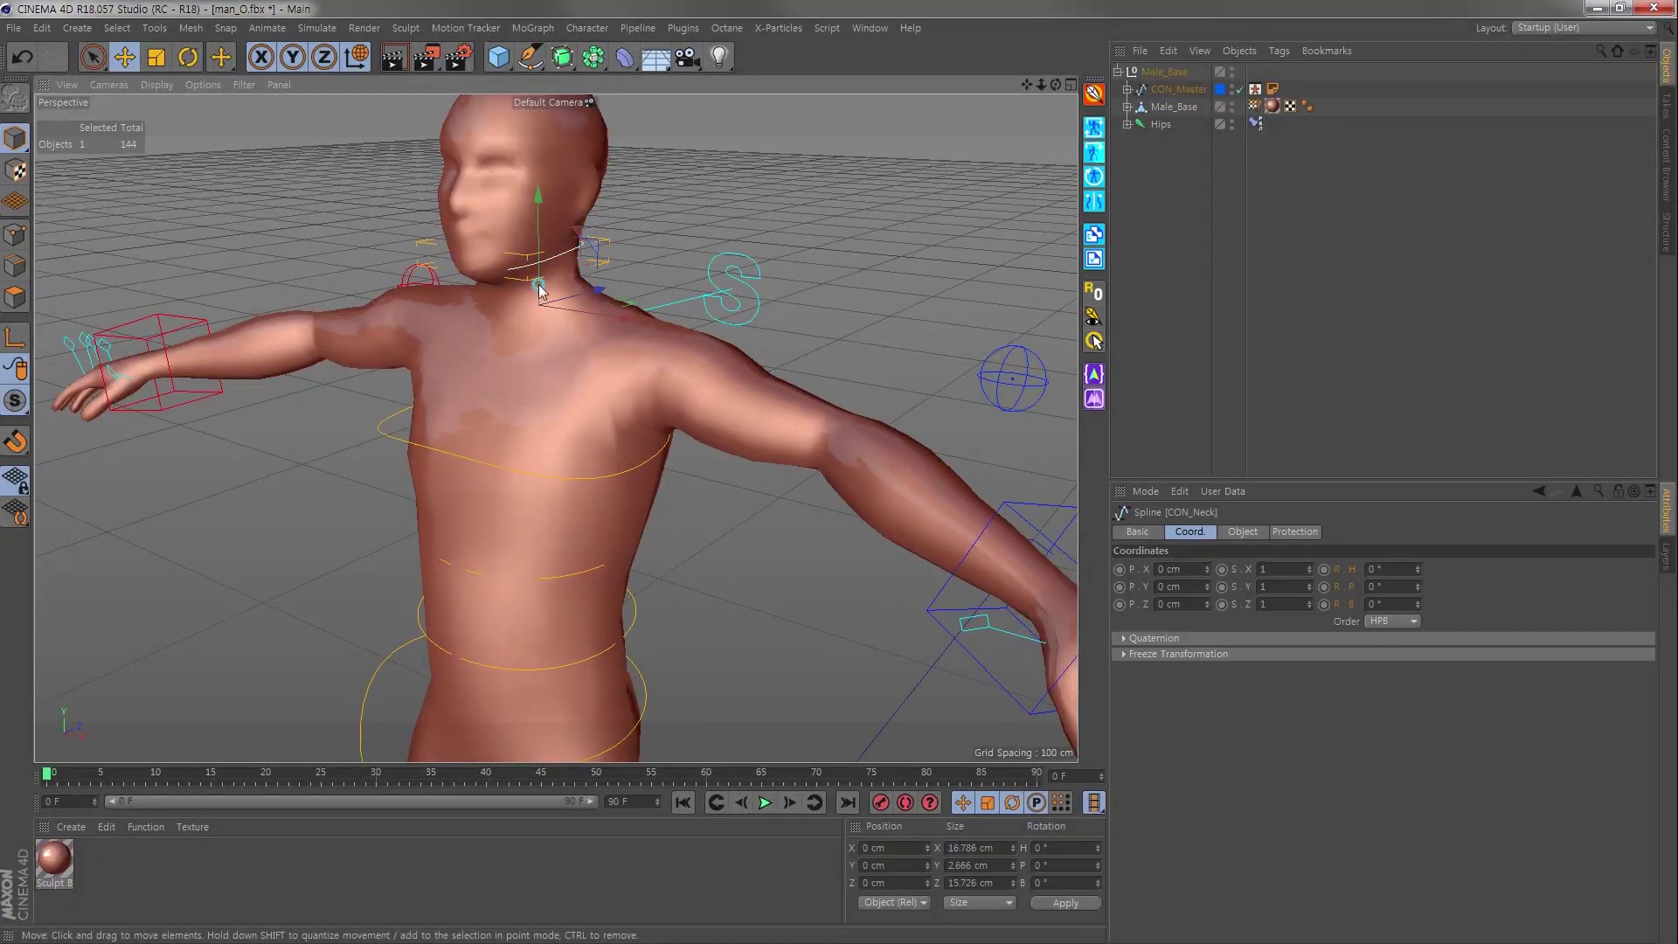
{"action": "left_click_drag", "start_coordinate": [543, 284], "coordinate": [97, 251], "text": "alt"}
{"action": "left_click", "coordinate": [29, 238]}
{"action": "key", "text": "t"}
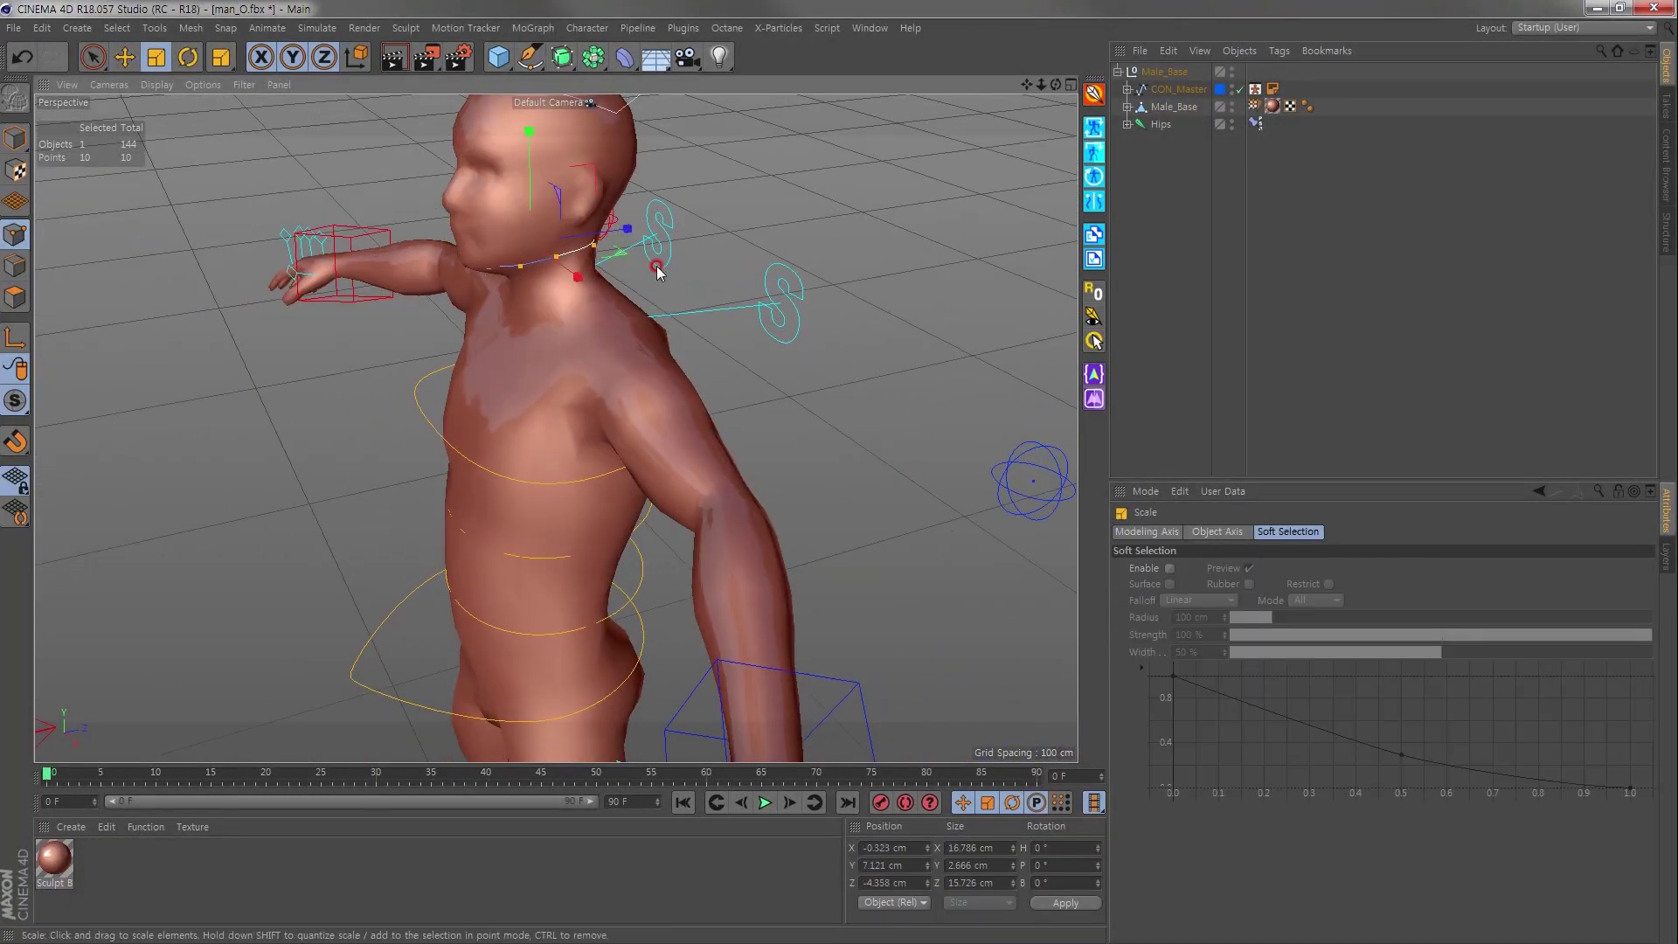
{"action": "left_click_drag", "start_coordinate": [659, 262], "coordinate": [842, 225]}
{"action": "key", "text": "e"}
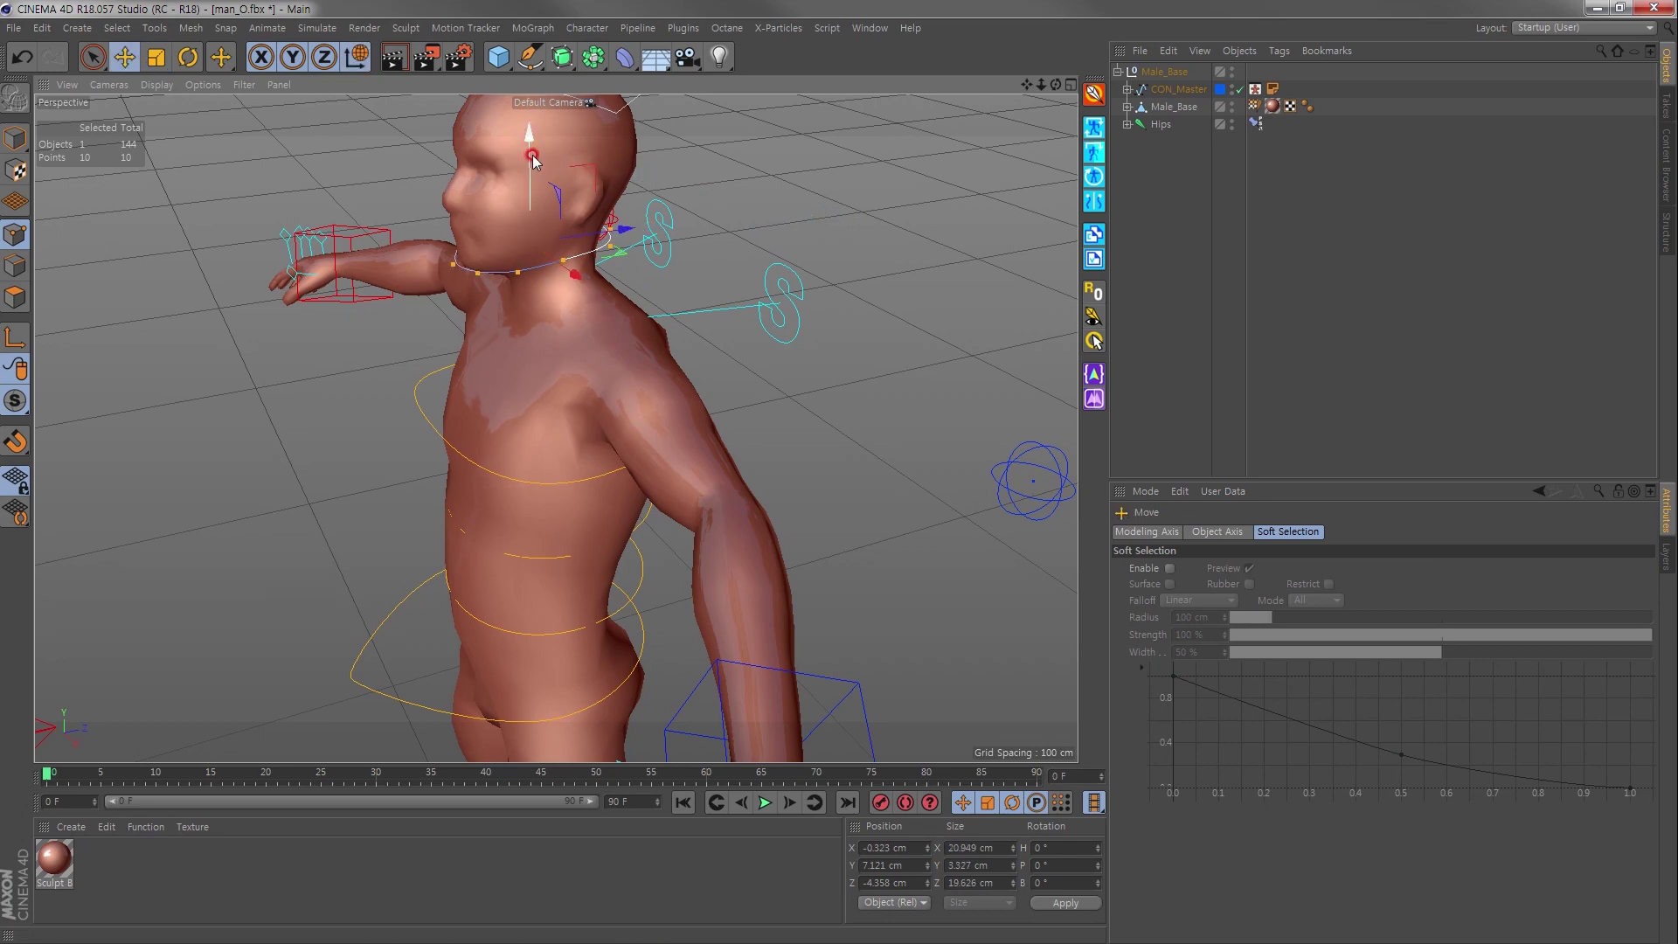
{"action": "left_click_drag", "start_coordinate": [542, 143], "coordinate": [536, 175]}
{"action": "mouse_move", "coordinate": [616, 267]}
{"action": "left_mouse_down"}
{"action": "mouse_move", "coordinate": [554, 356]}
{"action": "mouse_move", "coordinate": [483, 378]}
{"action": "mouse_move", "coordinate": [472, 454]}
{"action": "left_mouse_up"}
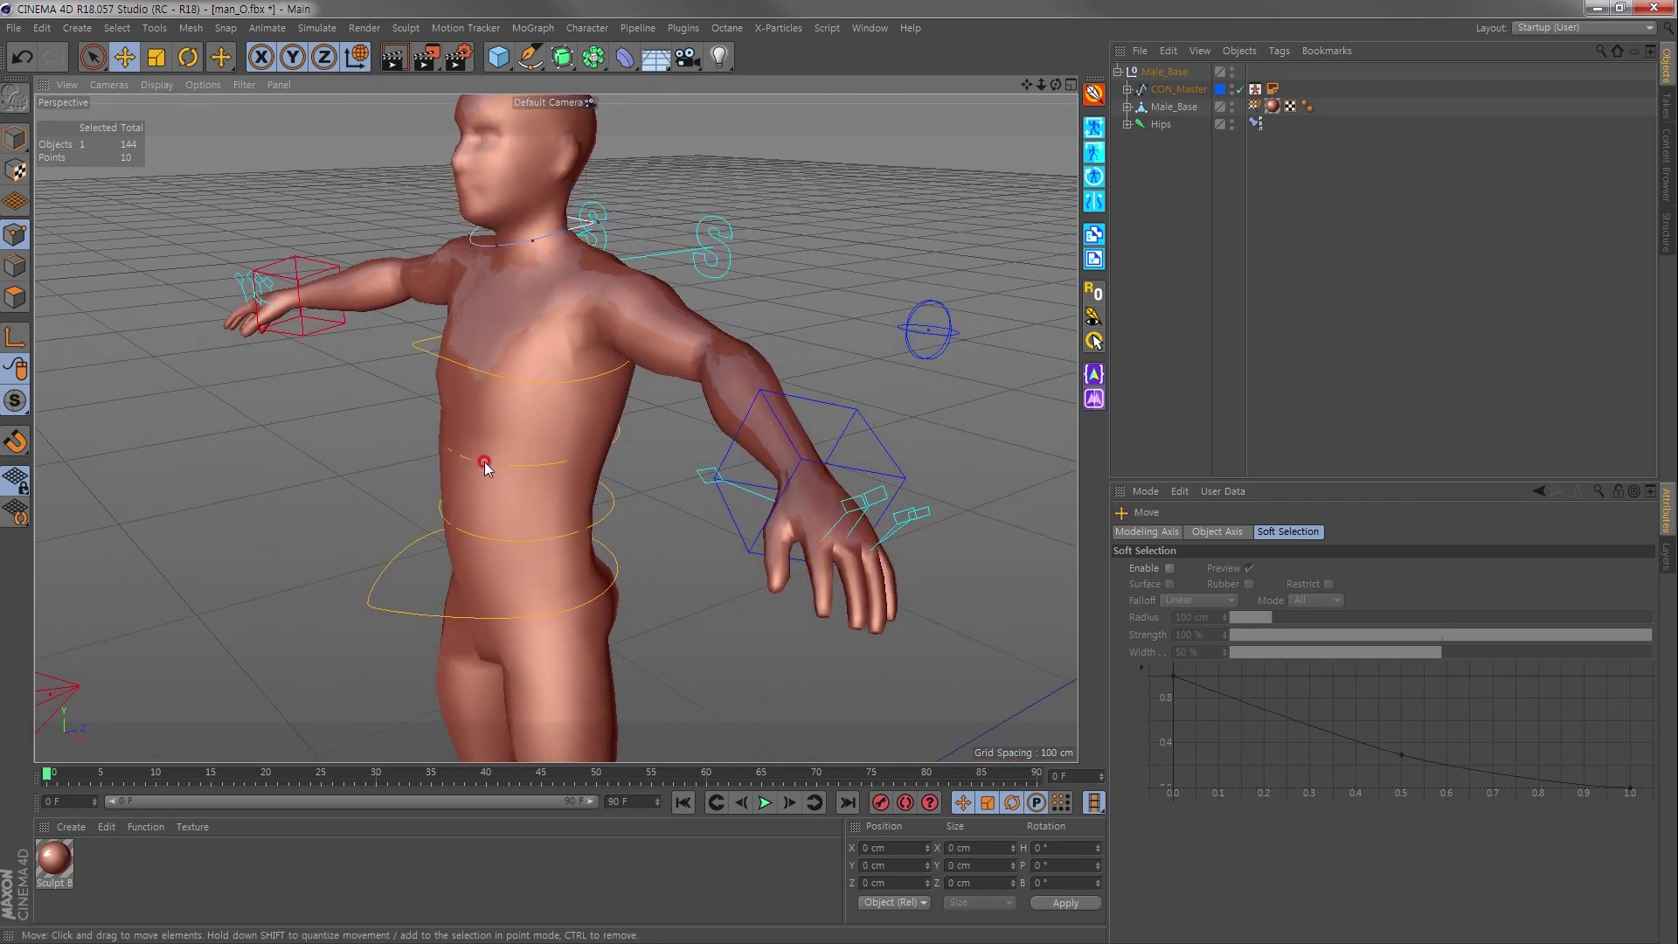
{"action": "left_click", "coordinate": [27, 149]}
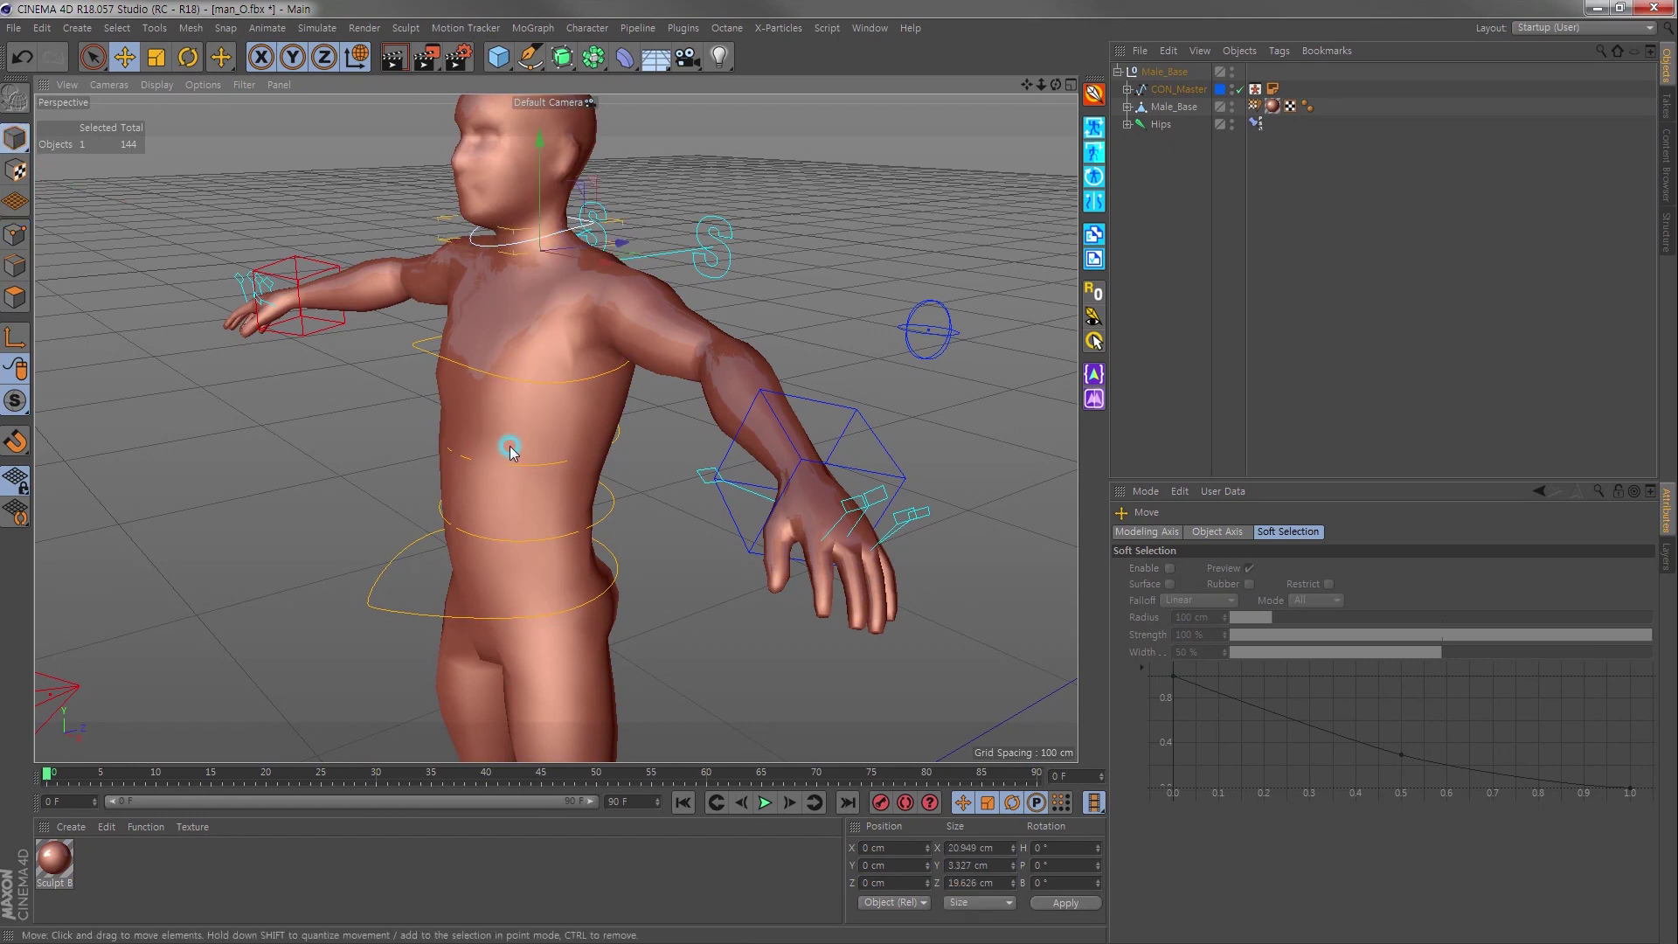
{"action": "left_click", "coordinate": [622, 432]}
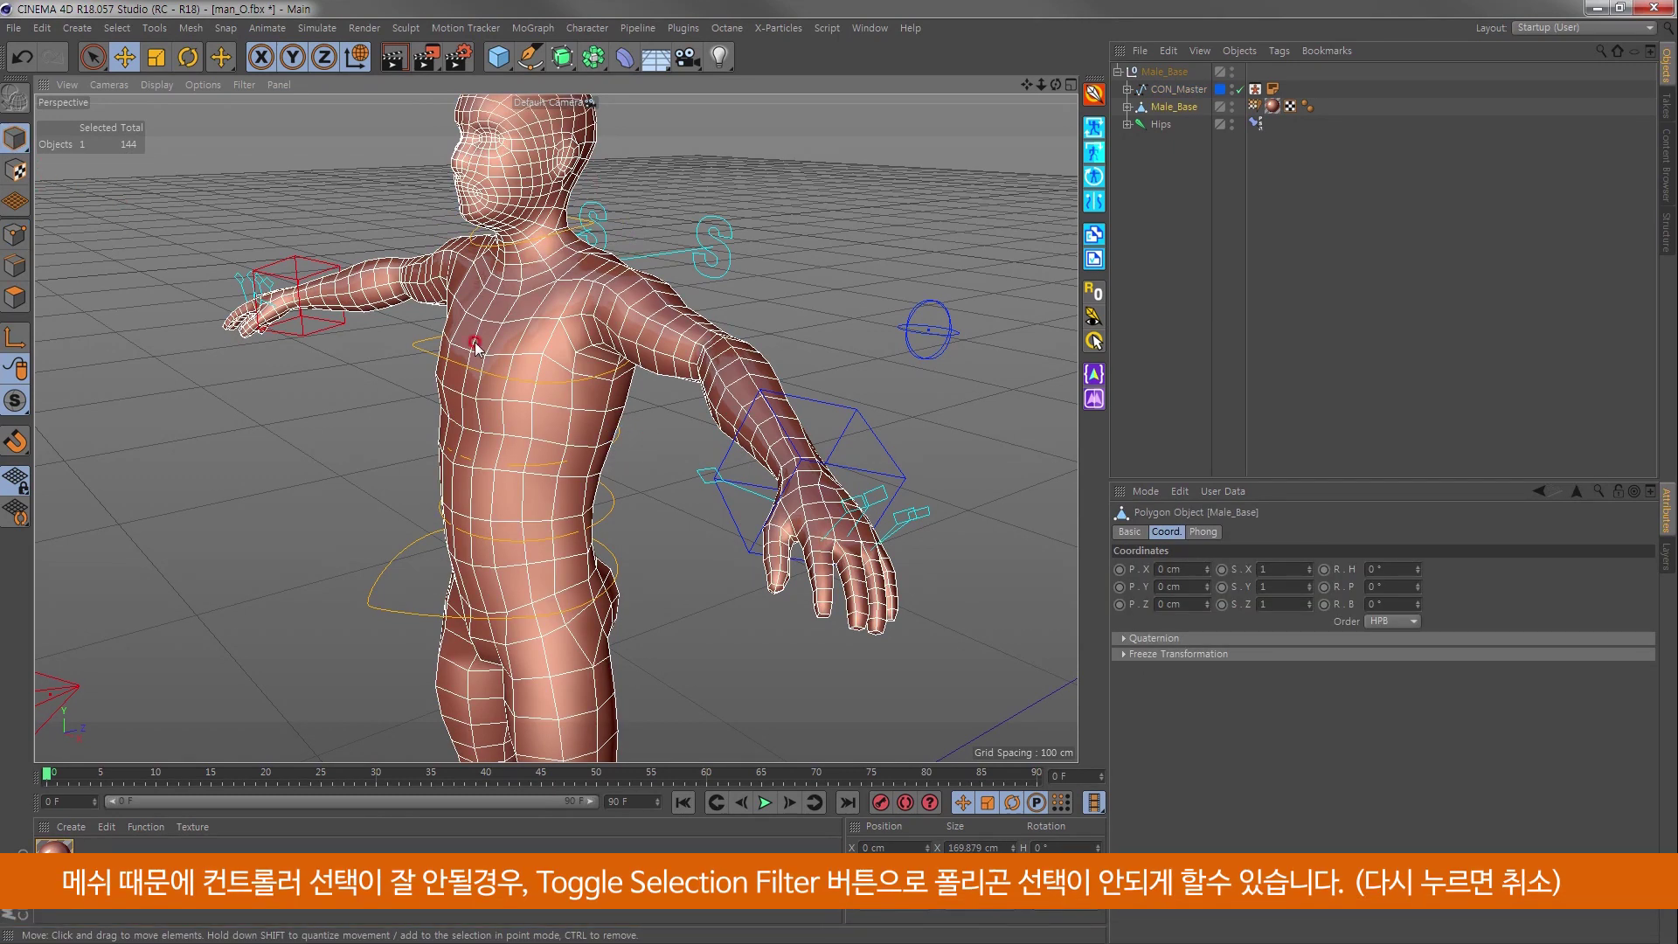
Make polygon objects unselectable and pick the waist controller ring's points
{"action": "left_click", "coordinate": [773, 336]}
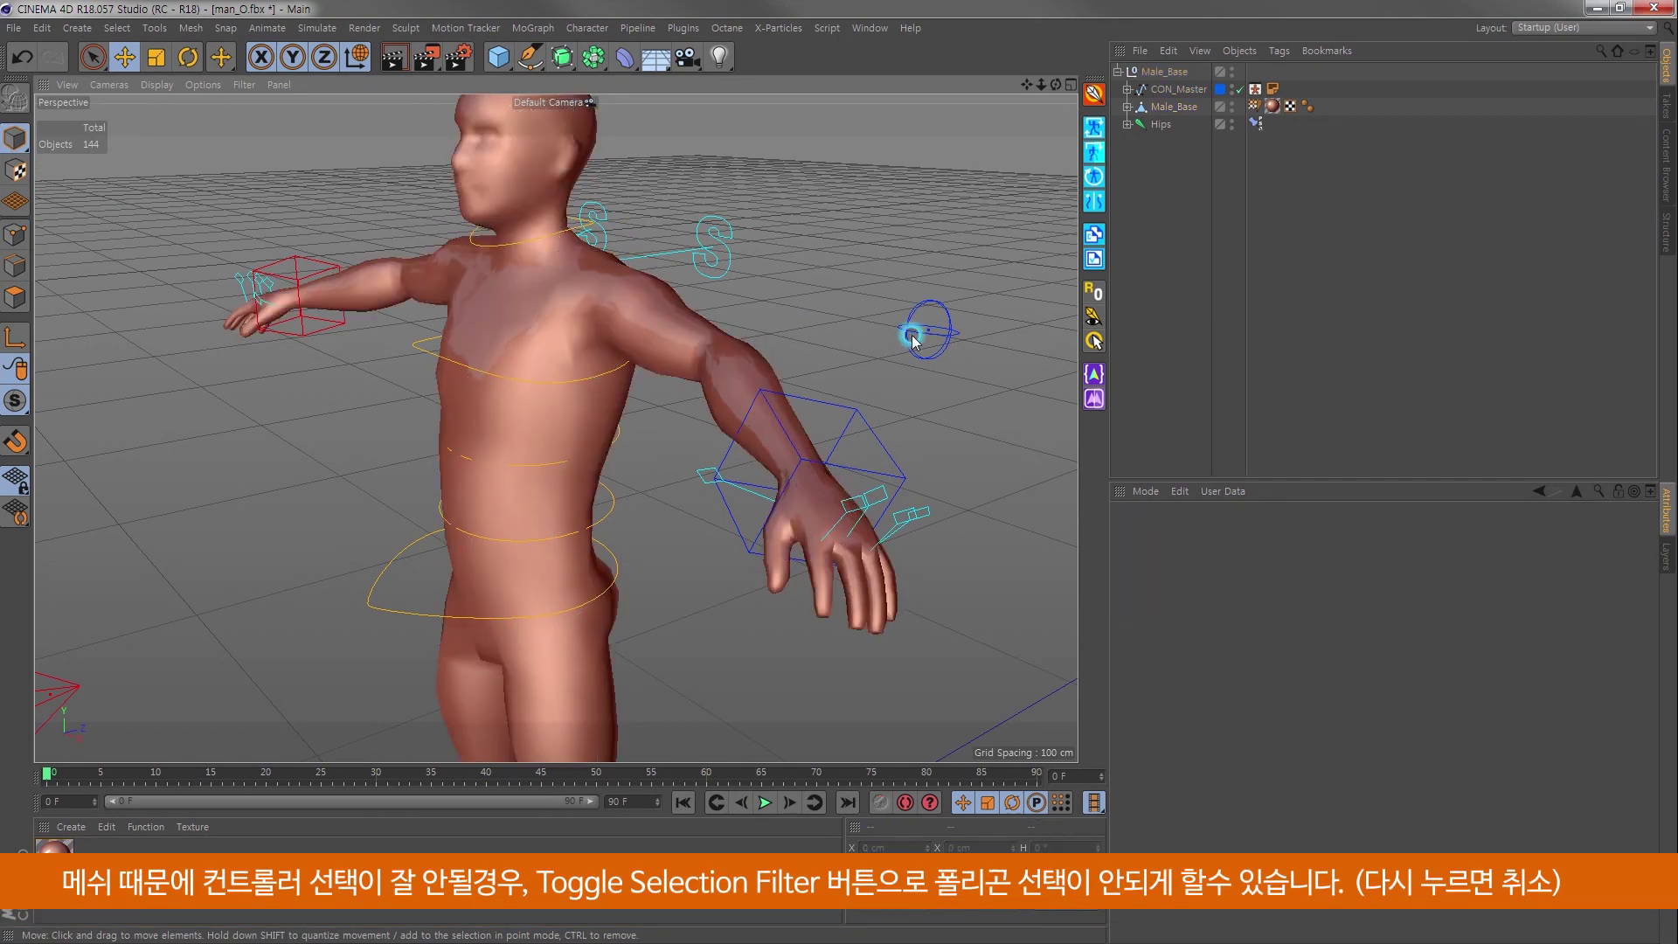
{"action": "left_click", "coordinate": [1093, 344]}
{"action": "left_click", "coordinate": [646, 456]}
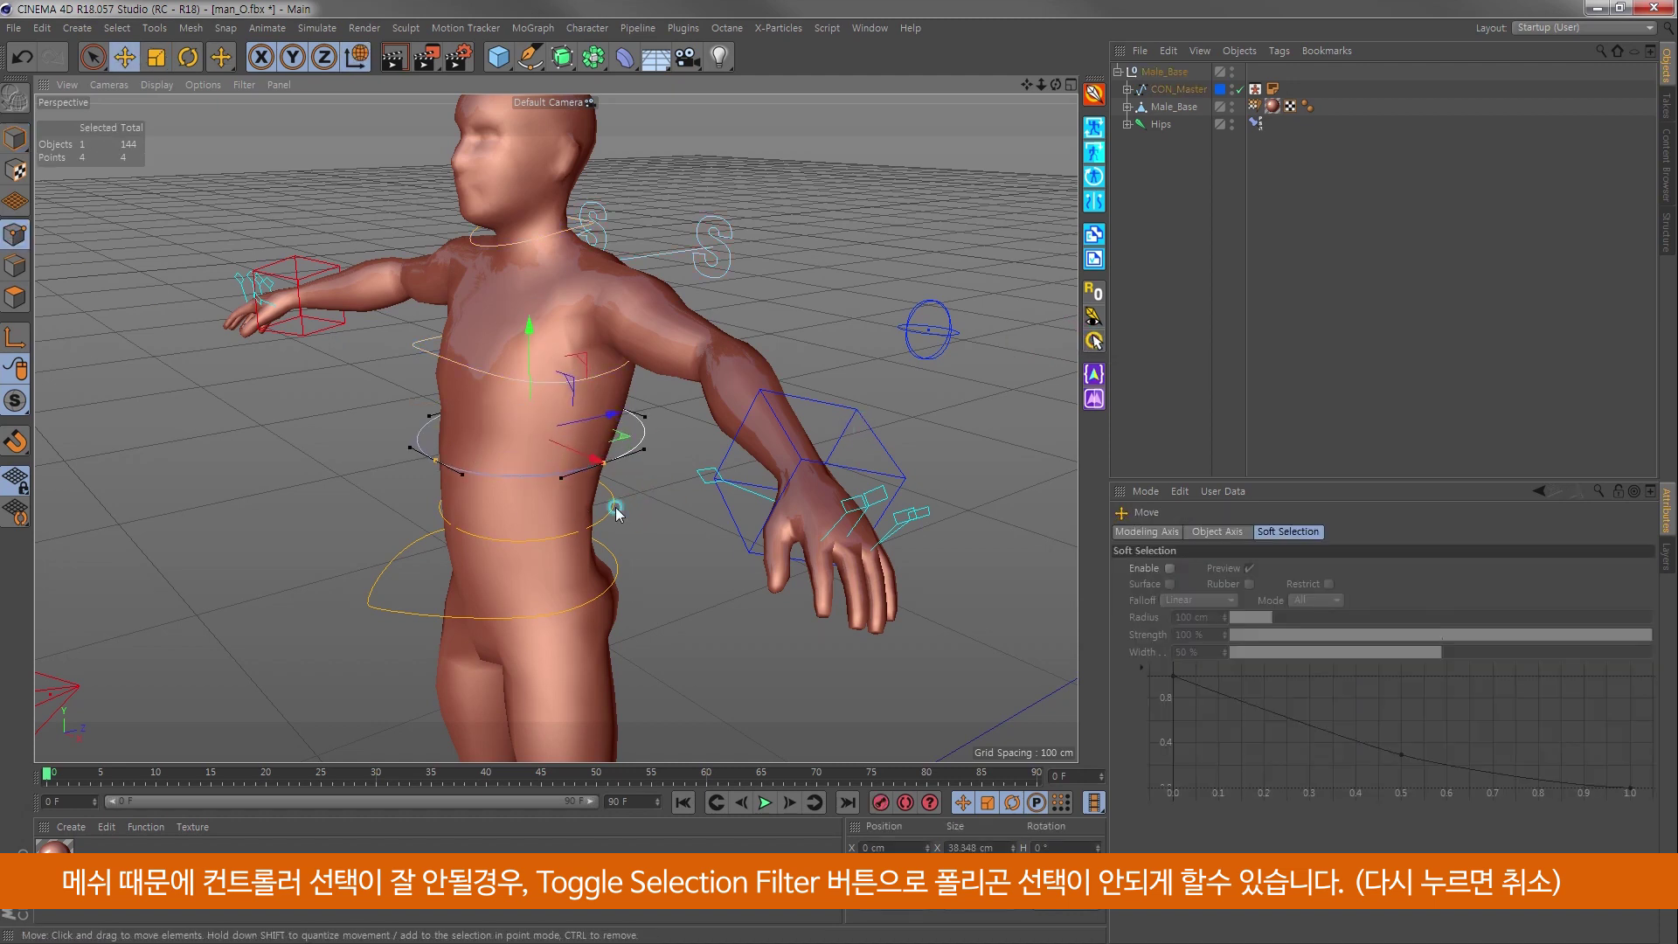
{"action": "left_click", "coordinate": [472, 499]}
{"action": "left_click_drag", "start_coordinate": [472, 498], "coordinate": [525, 507], "text": "alt"}
Scale and move the lower waist ring's points outward to fit around the hips
{"action": "key", "text": "t"}
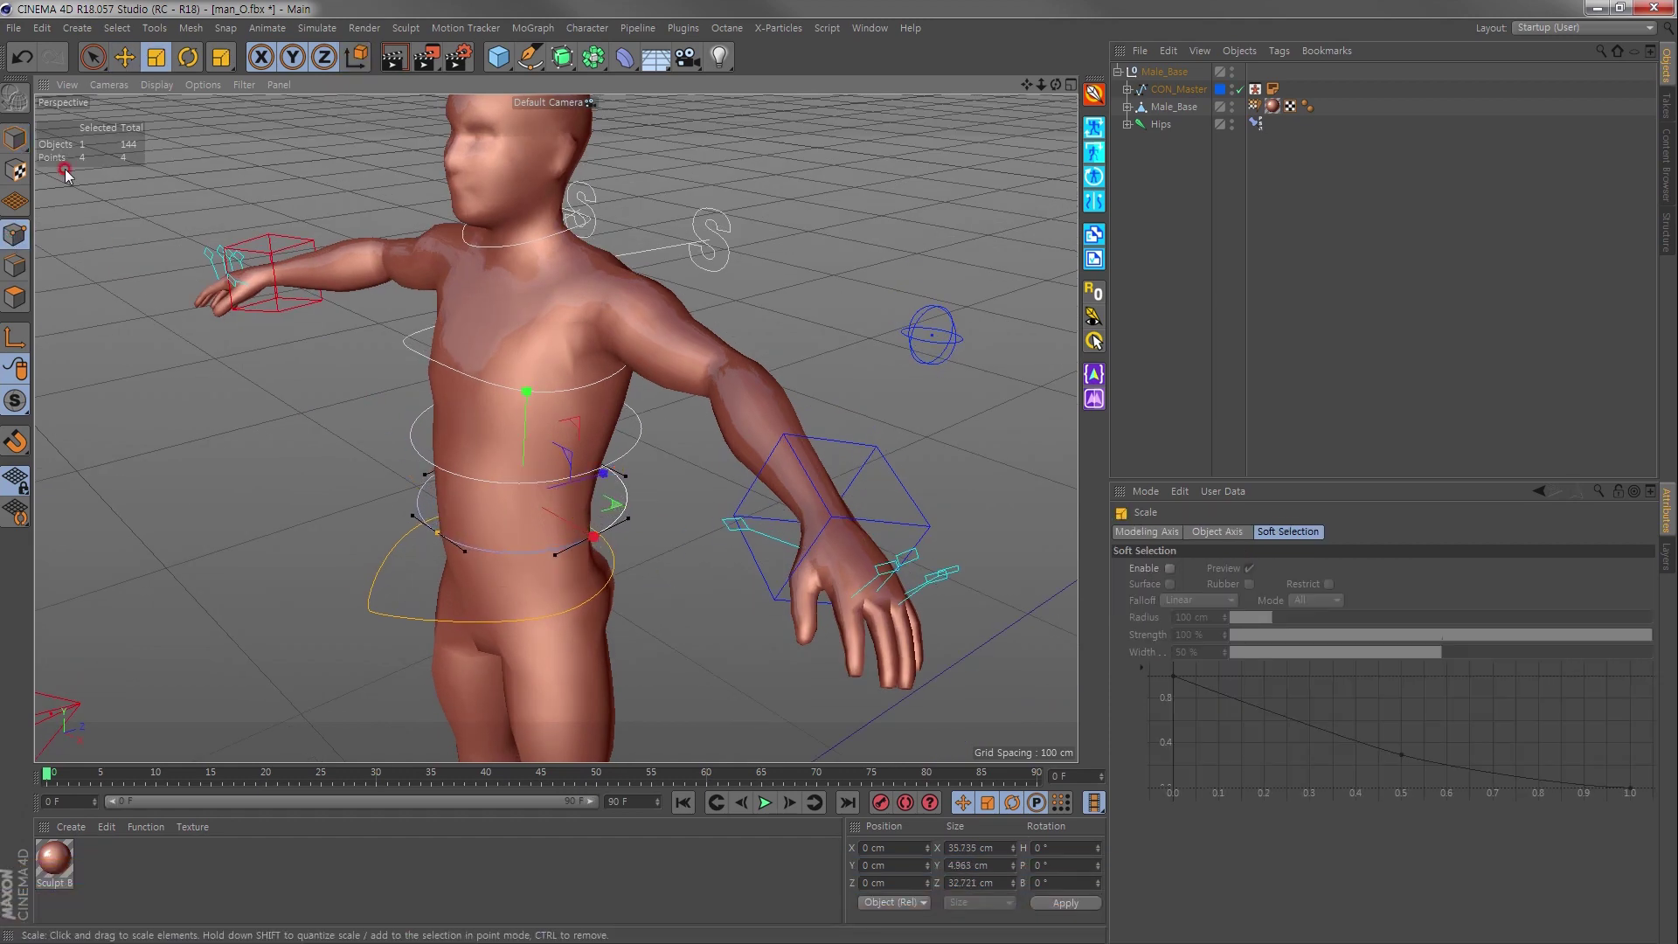
{"action": "left_click", "coordinate": [400, 638]}
{"action": "left_click_drag", "start_coordinate": [401, 638], "coordinate": [525, 472], "text": "alt"}
{"action": "key", "text": "e"}
{"action": "left_click", "coordinate": [449, 592]}
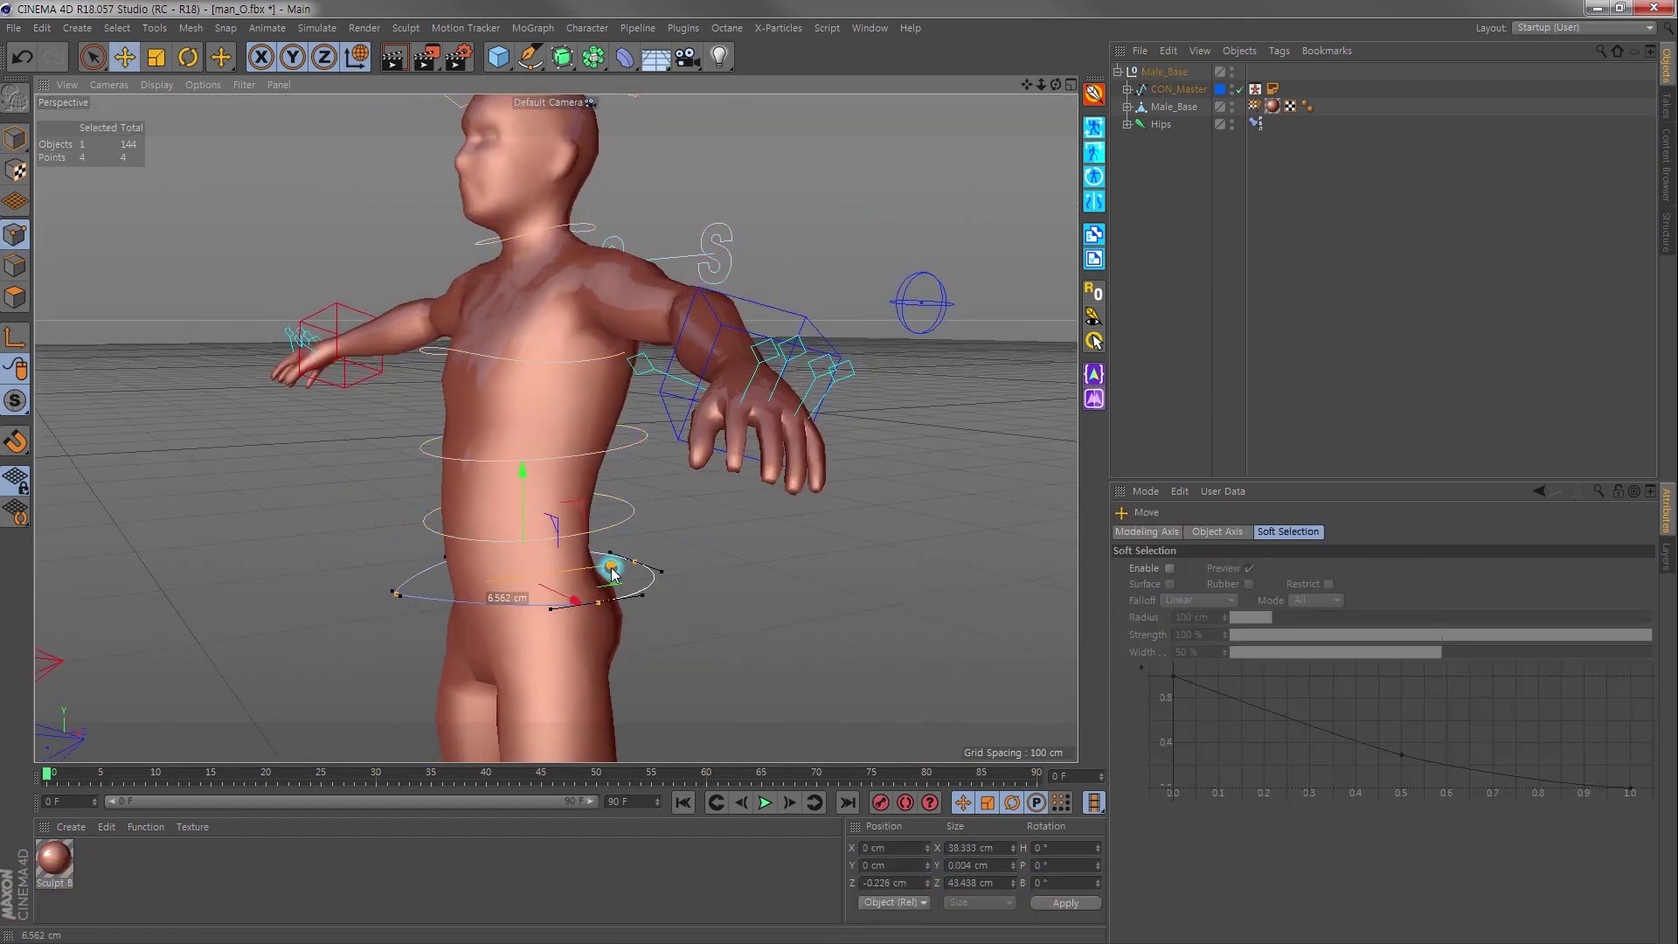
{"action": "left_click_drag", "start_coordinate": [611, 569], "coordinate": [527, 518], "text": "alt"}
{"action": "scroll", "coordinate": [527, 518], "scroll_direction": "down", "scroll_amount": 5}
{"action": "left_click", "coordinate": [674, 214]}
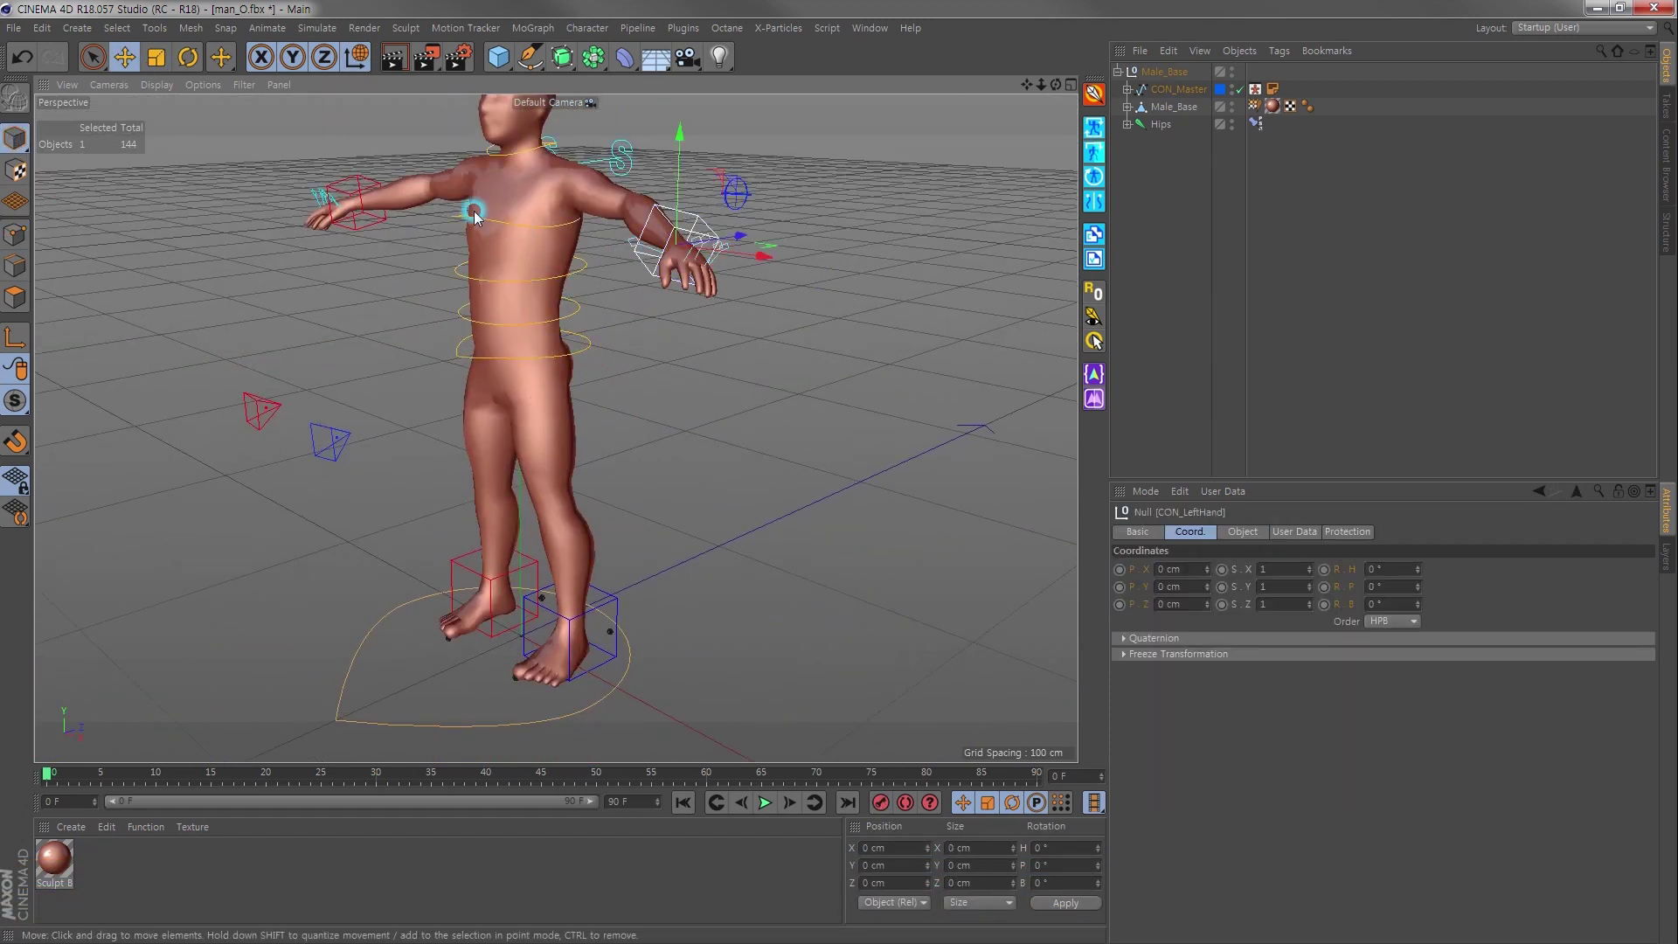
Set both hand controller cubes to a 4 cm radius
{"action": "left_click", "coordinate": [358, 181], "text": "shift"}
{"action": "left_click", "coordinate": [1242, 531]}
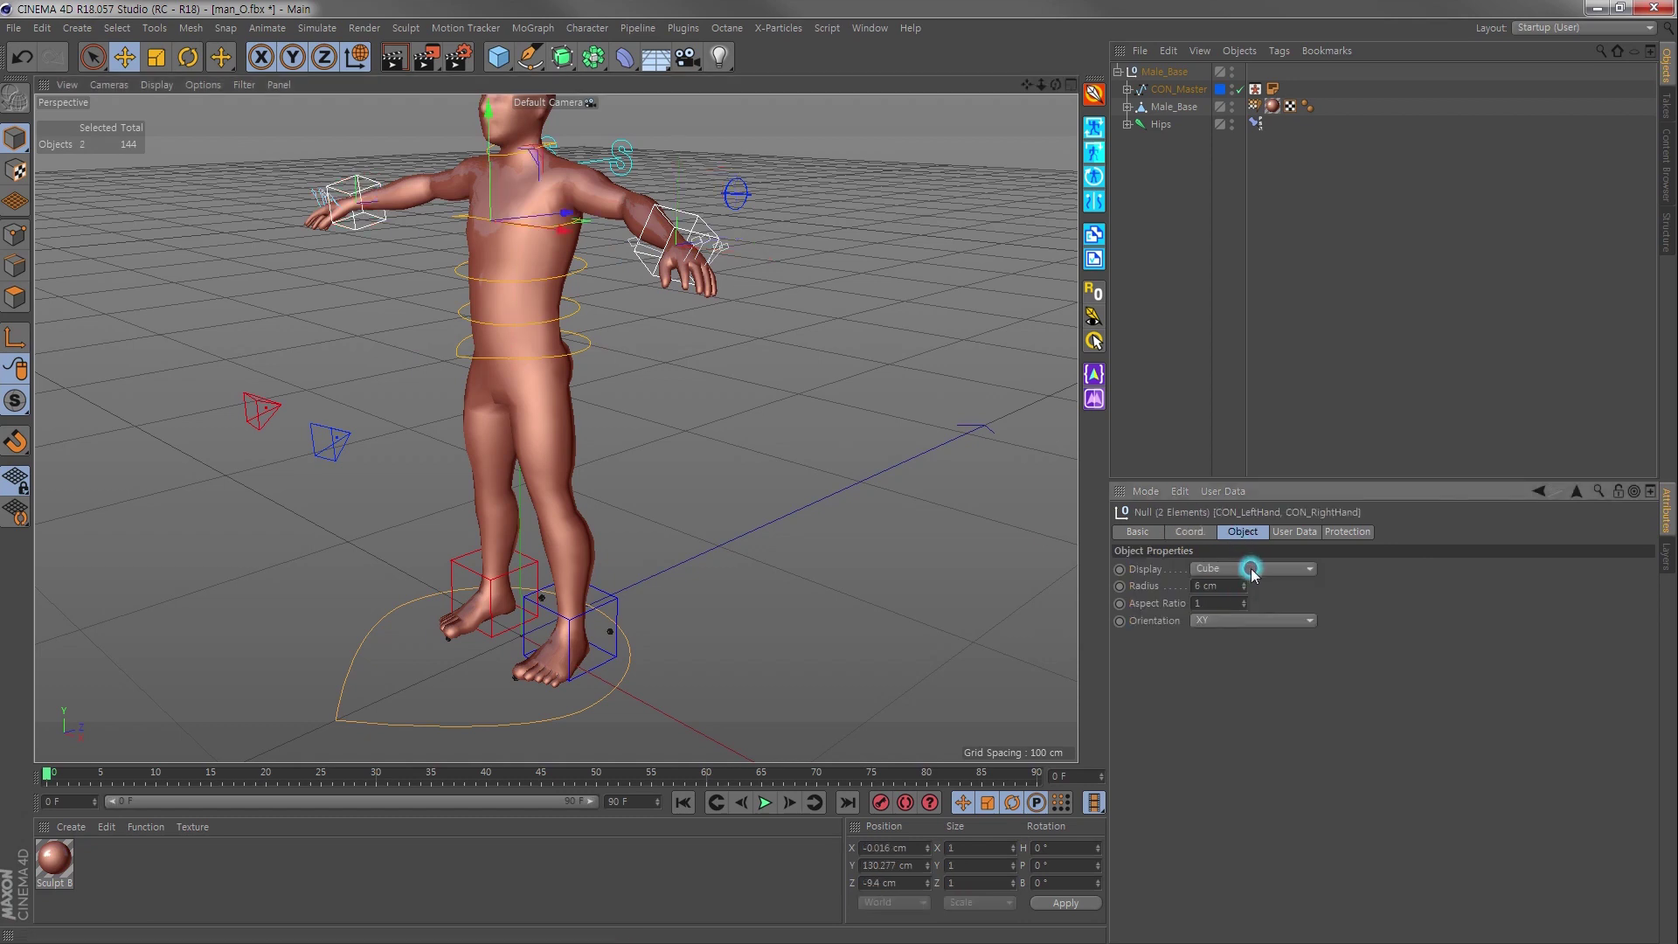
{"action": "left_click", "coordinate": [1248, 591]}
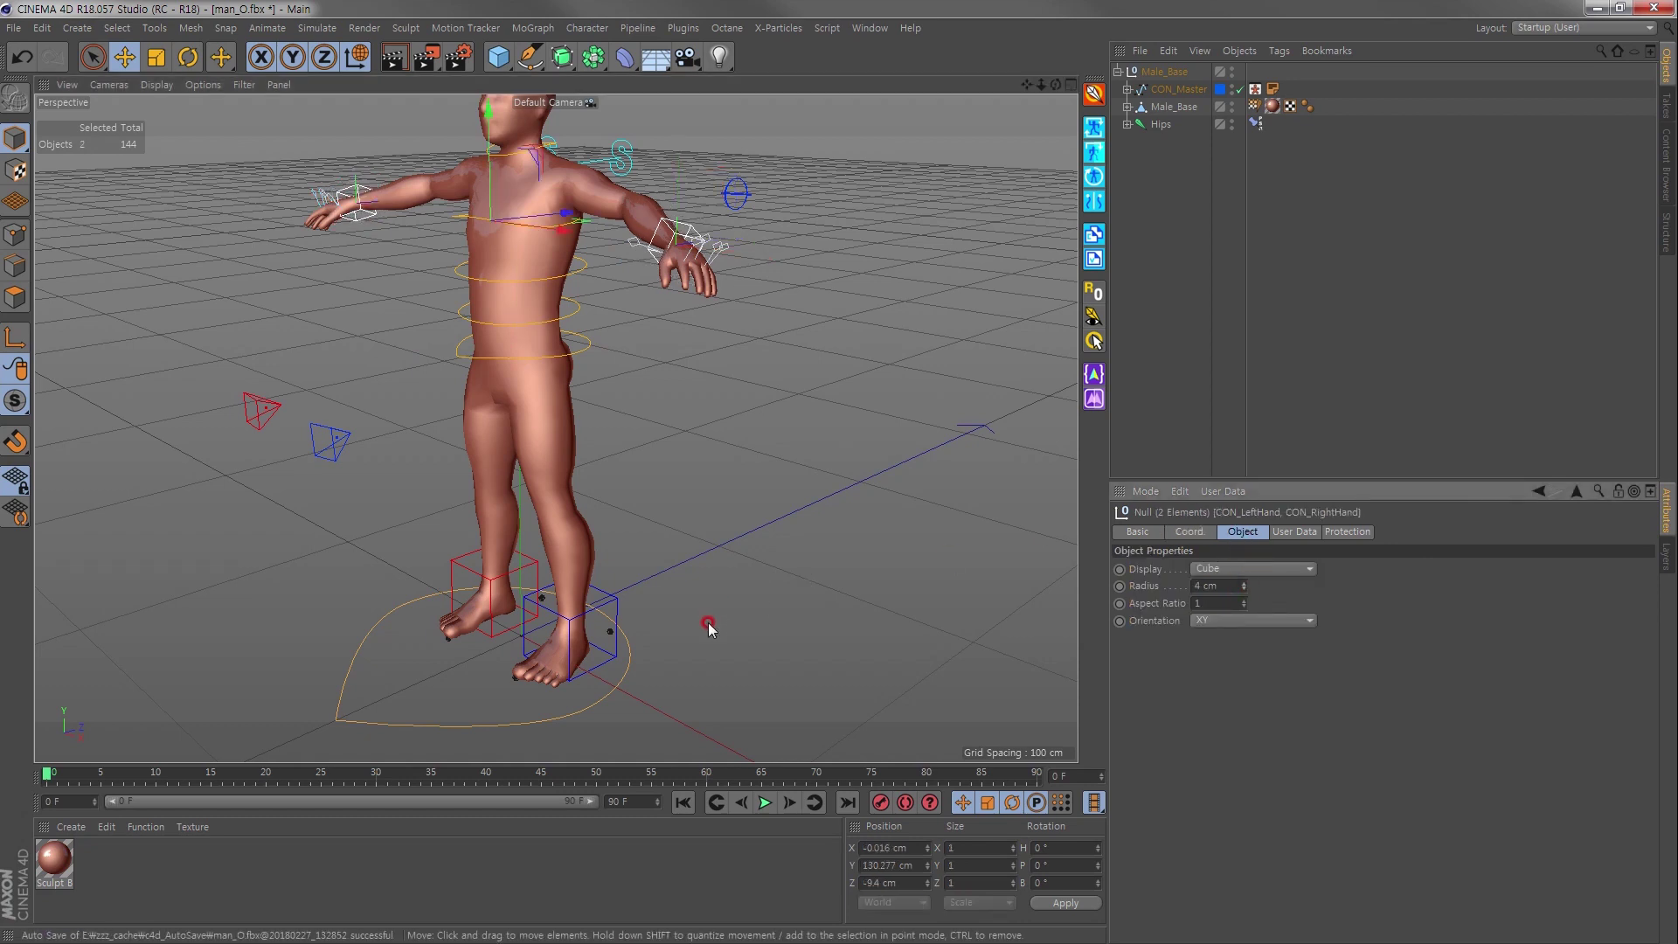
Set both foot controller cubes to a 7 cm radius
{"action": "left_click", "coordinate": [622, 612]}
{"action": "left_click", "coordinate": [527, 567], "text": "shift"}
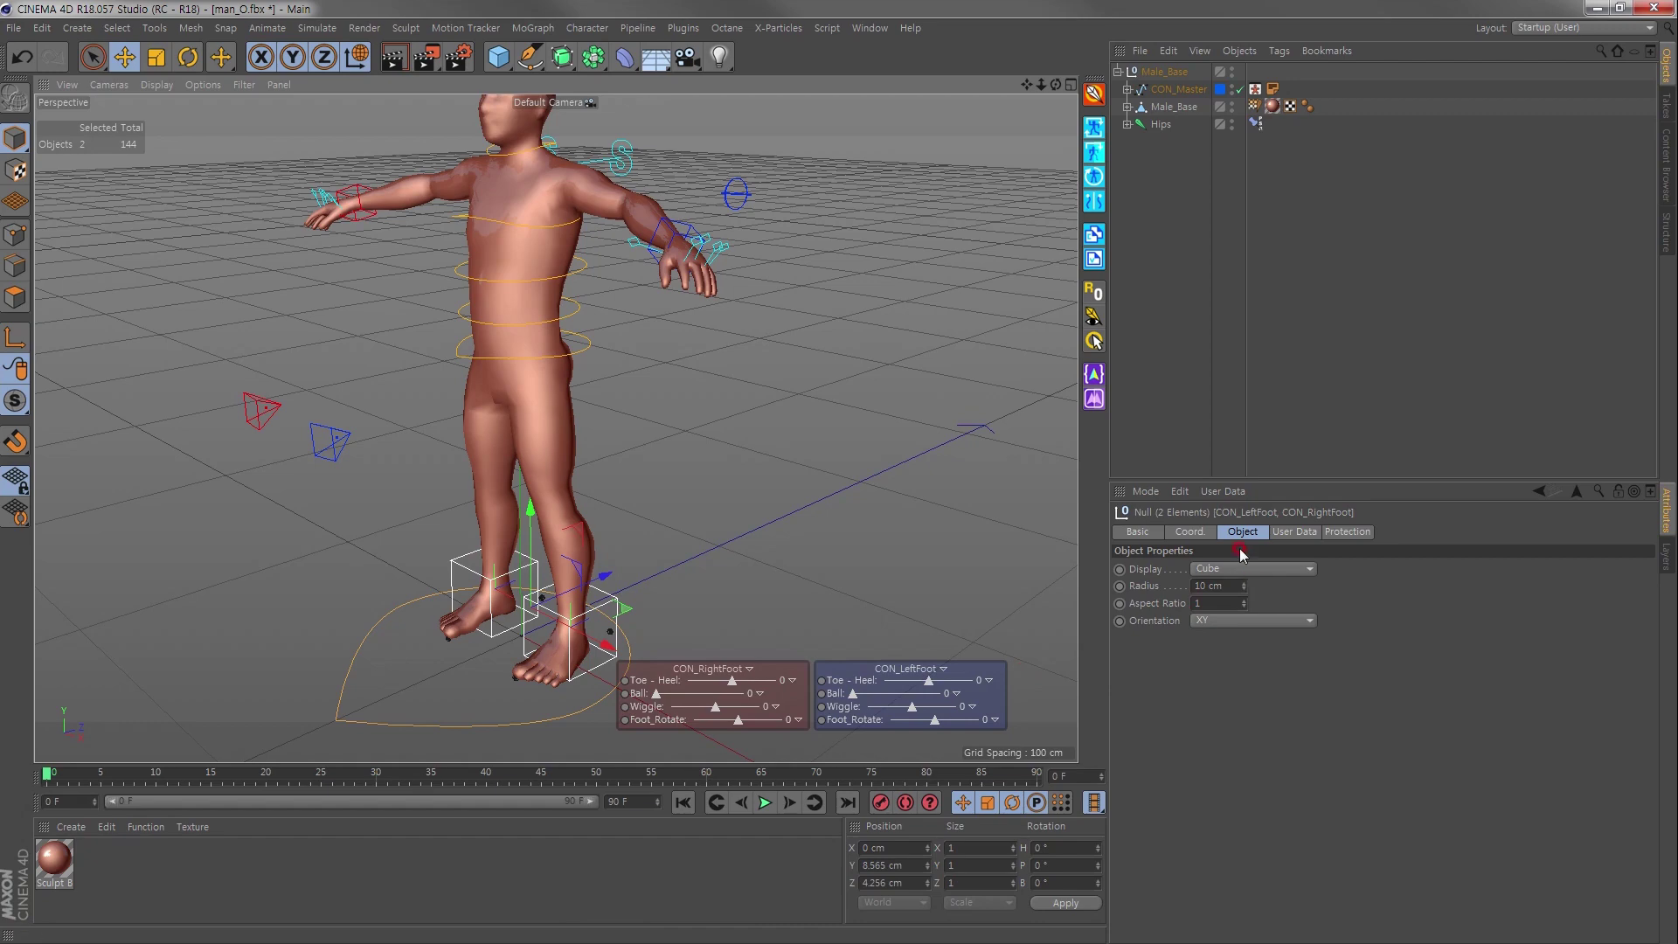
{"action": "left_click", "coordinate": [1243, 589]}
{"action": "left_click", "coordinate": [1242, 589]}
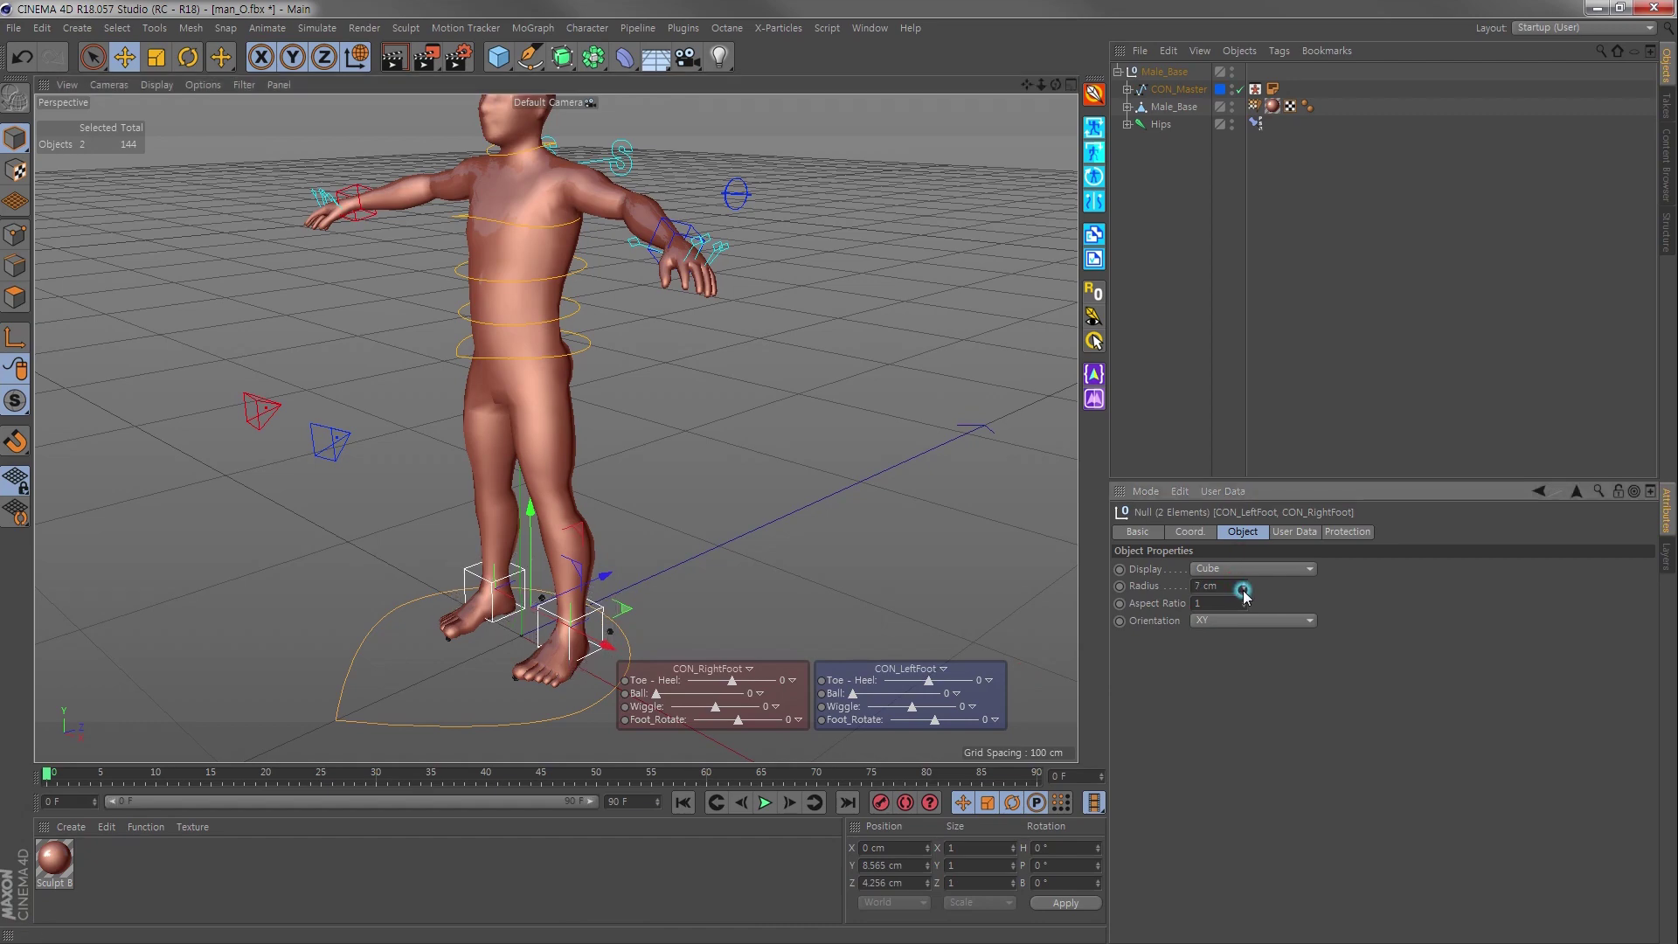
{"action": "mouse_move", "coordinate": [732, 547]}
{"action": "left_mouse_down", "text": "alt"}
{"action": "mouse_move", "coordinate": [464, 404]}
{"action": "mouse_move", "coordinate": [573, 533]}
{"action": "left_mouse_up", "text": "alt"}
Move the LeftFoot_Back and RightFoot_Back heel pivots back to the heels, around Z 11.217 cm
{"action": "left_click", "coordinate": [465, 417]}
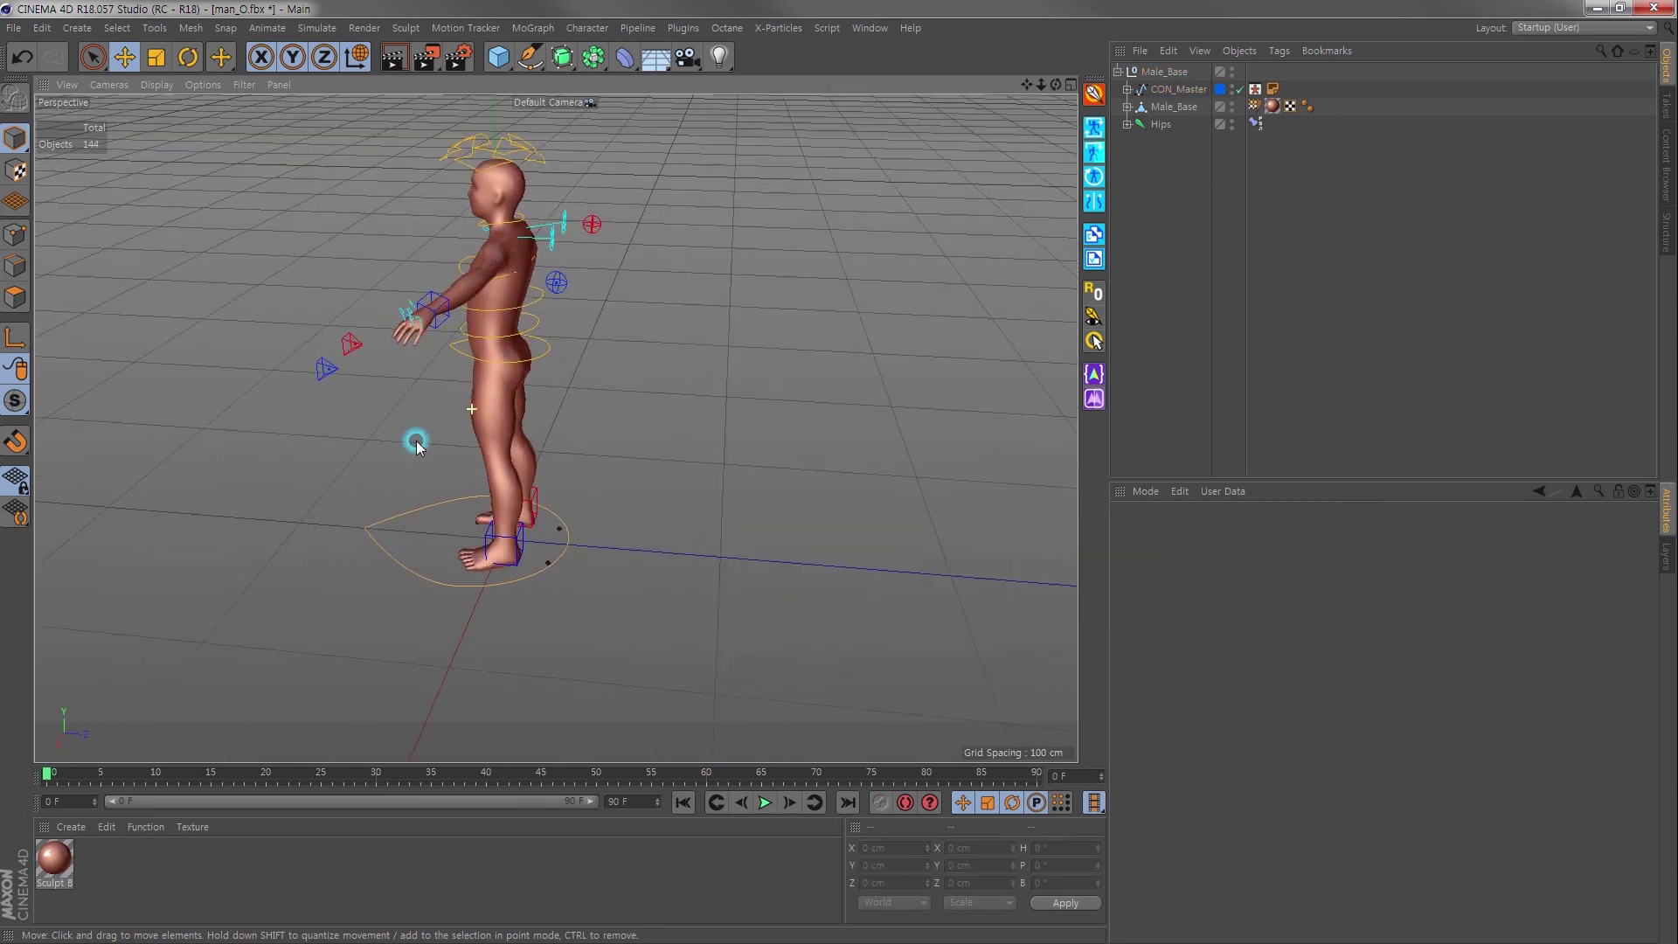
{"action": "scroll", "coordinate": [572, 533], "scroll_direction": "up", "scroll_amount": 3}
{"action": "scroll", "coordinate": [516, 515], "scroll_direction": "up", "scroll_amount": 3}
{"action": "scroll", "coordinate": [559, 550], "scroll_direction": "up", "scroll_amount": 3}
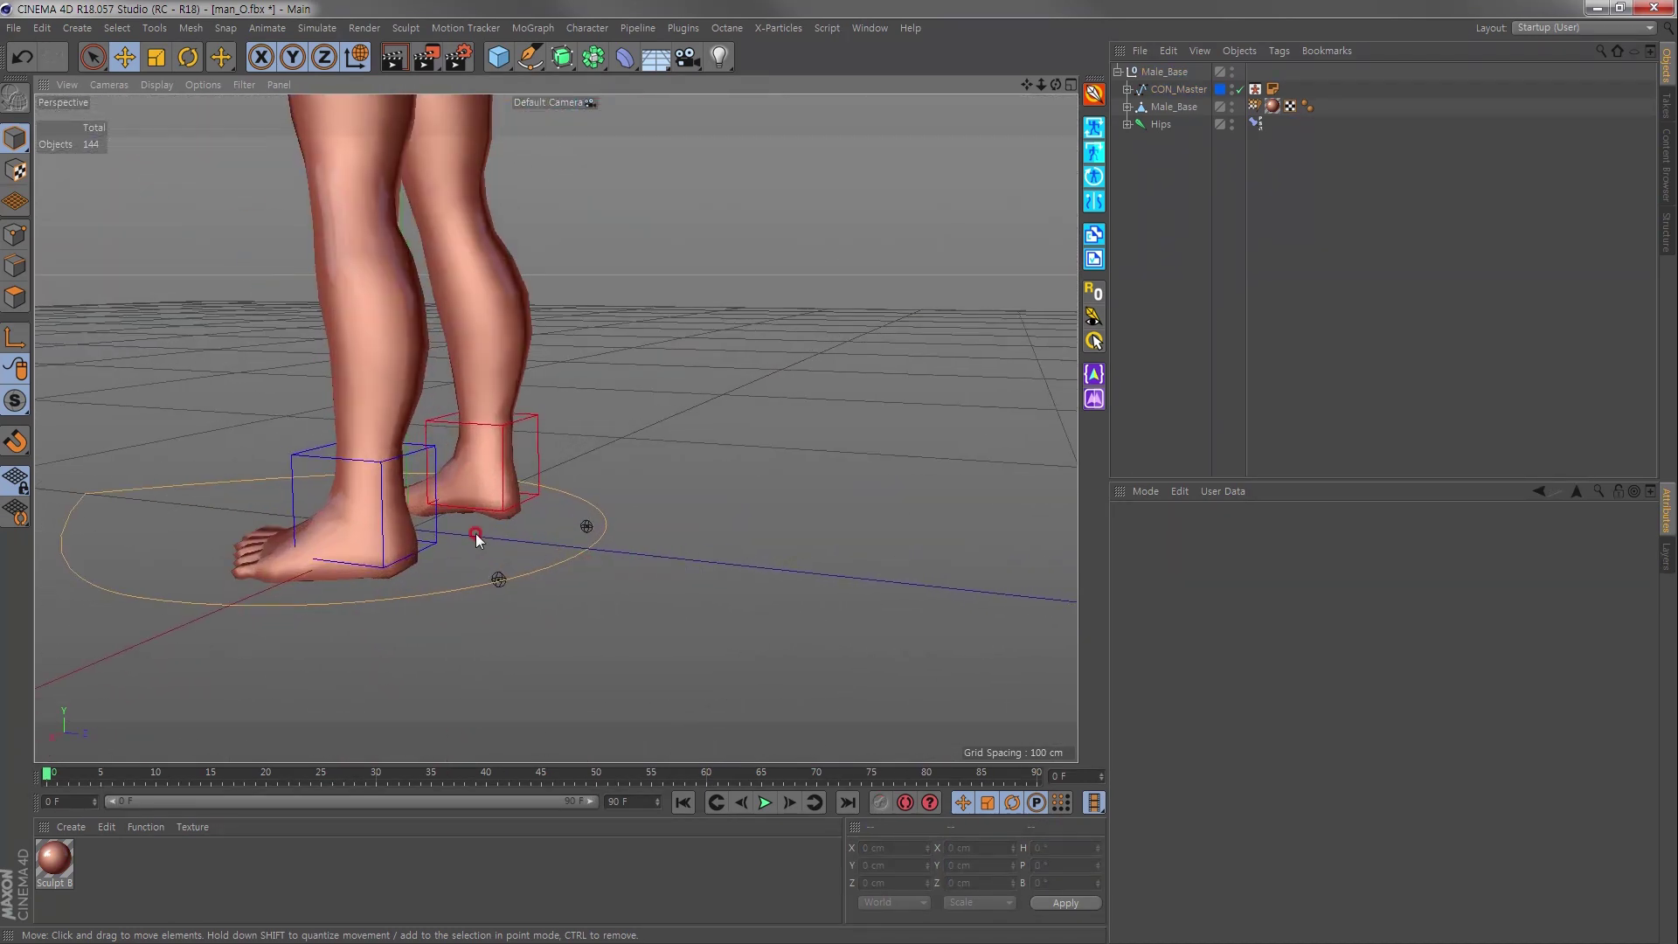
{"action": "scroll", "coordinate": [481, 535], "scroll_direction": "up", "scroll_amount": 3}
{"action": "left_click_drag", "start_coordinate": [495, 519], "coordinate": [600, 548], "text": "alt"}
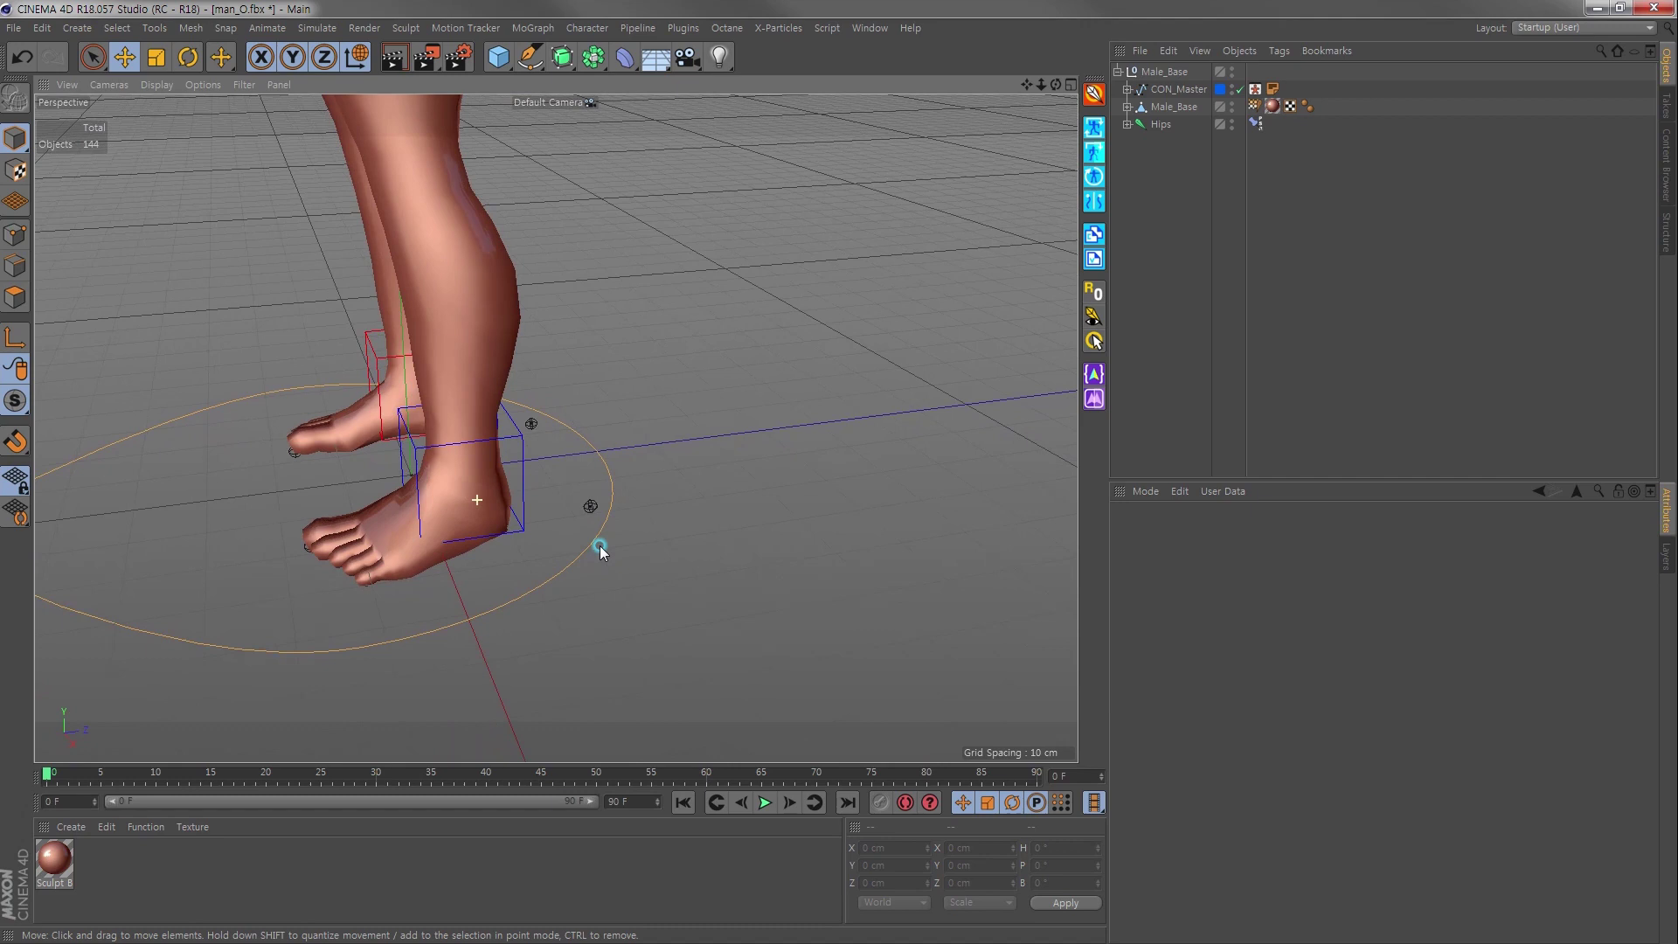
{"action": "left_click", "coordinate": [591, 506]}
{"action": "left_click", "coordinate": [531, 423], "text": "shift"}
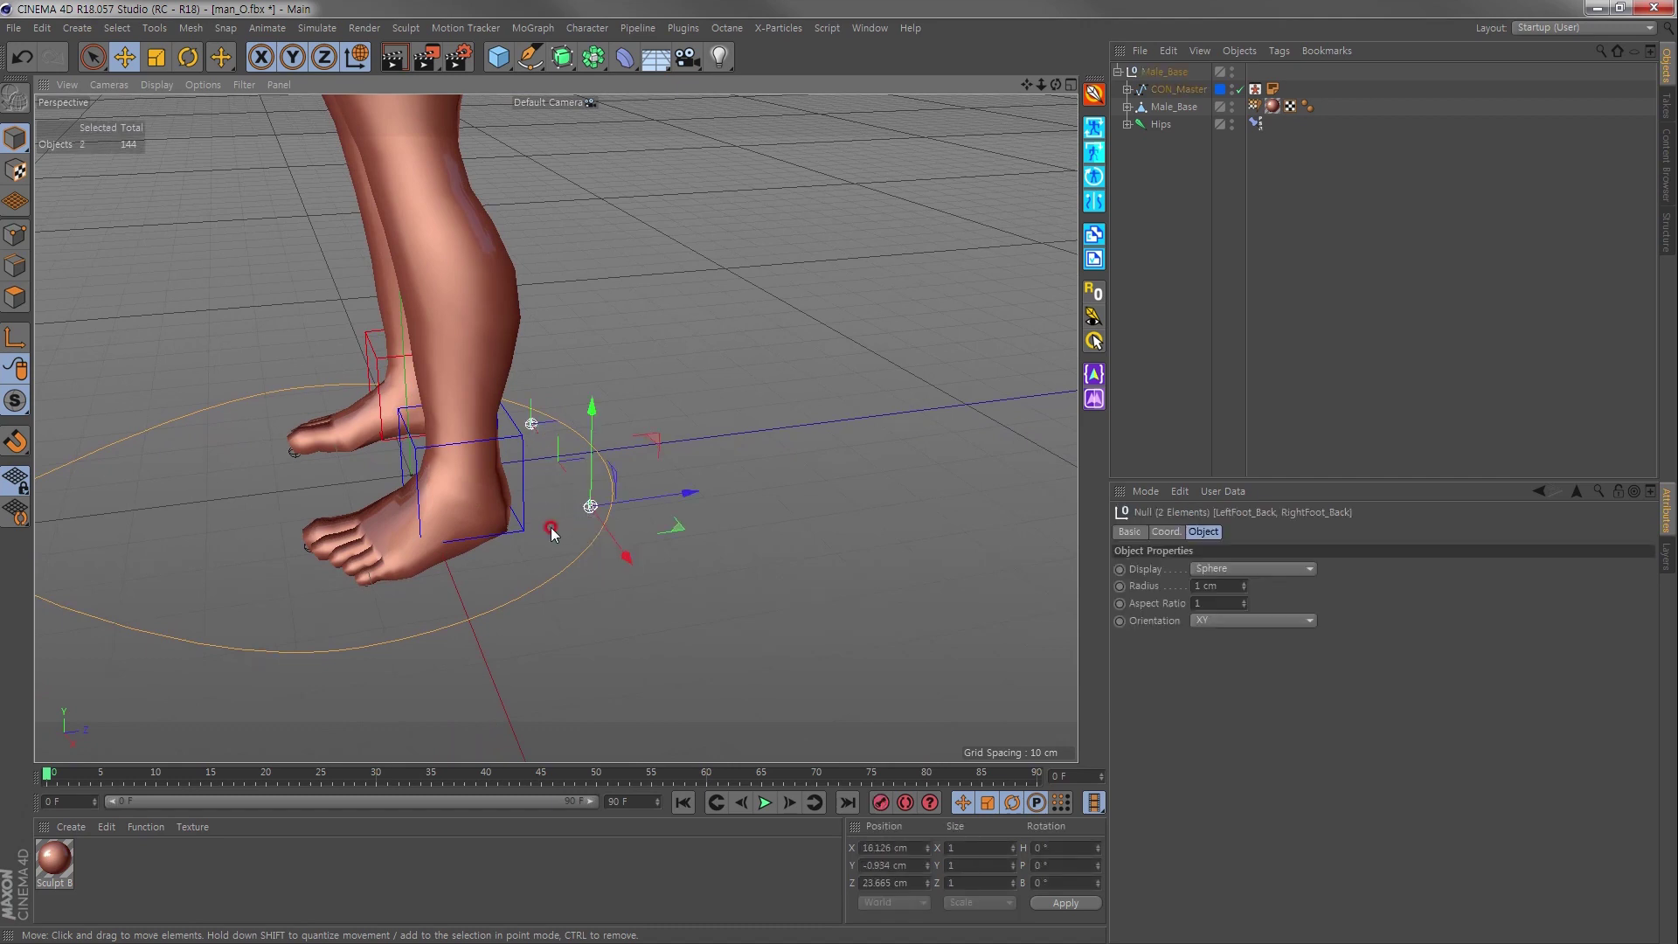
{"action": "mouse_move", "coordinate": [551, 533]}
{"action": "left_mouse_down", "text": "alt"}
{"action": "mouse_move", "coordinate": [666, 525]}
{"action": "mouse_move", "coordinate": [487, 510]}
{"action": "left_mouse_up", "text": "alt"}
{"action": "key", "text": "ctrl+z"}
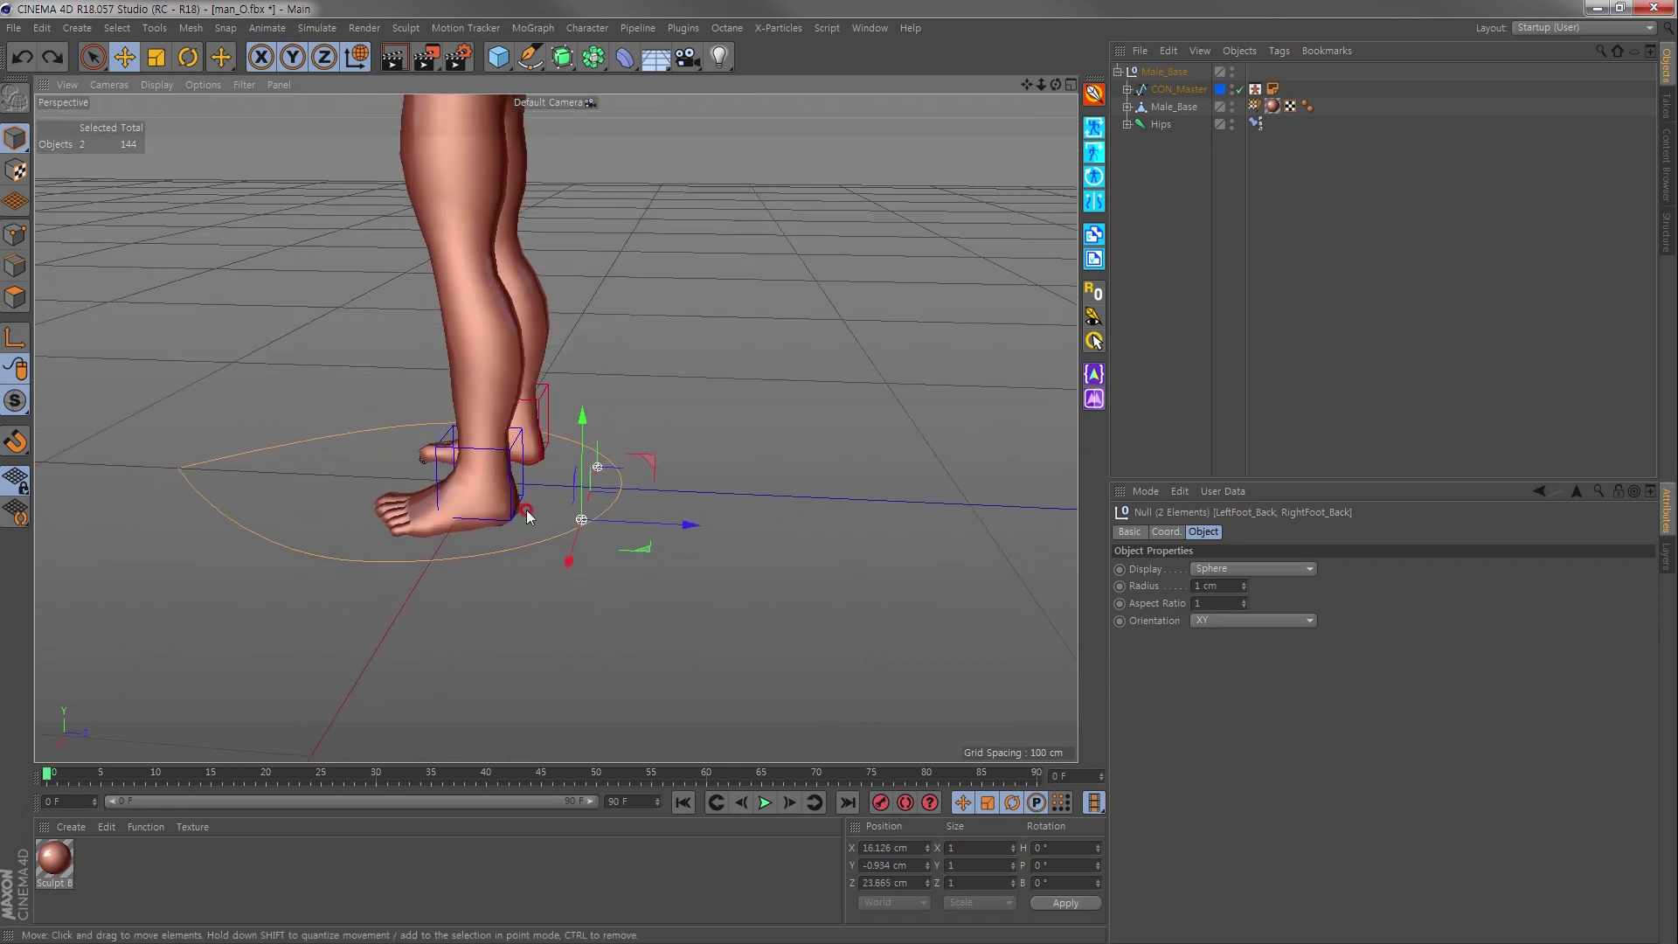
{"action": "left_click_drag", "start_coordinate": [683, 526], "coordinate": [609, 533]}
{"action": "mouse_move", "coordinate": [471, 516]}
{"action": "left_mouse_down", "text": "alt"}
{"action": "mouse_move", "coordinate": [332, 568]}
{"action": "mouse_move", "coordinate": [416, 565]}
{"action": "mouse_move", "coordinate": [431, 558]}
{"action": "mouse_move", "coordinate": [316, 570]}
{"action": "left_mouse_up", "text": "alt"}
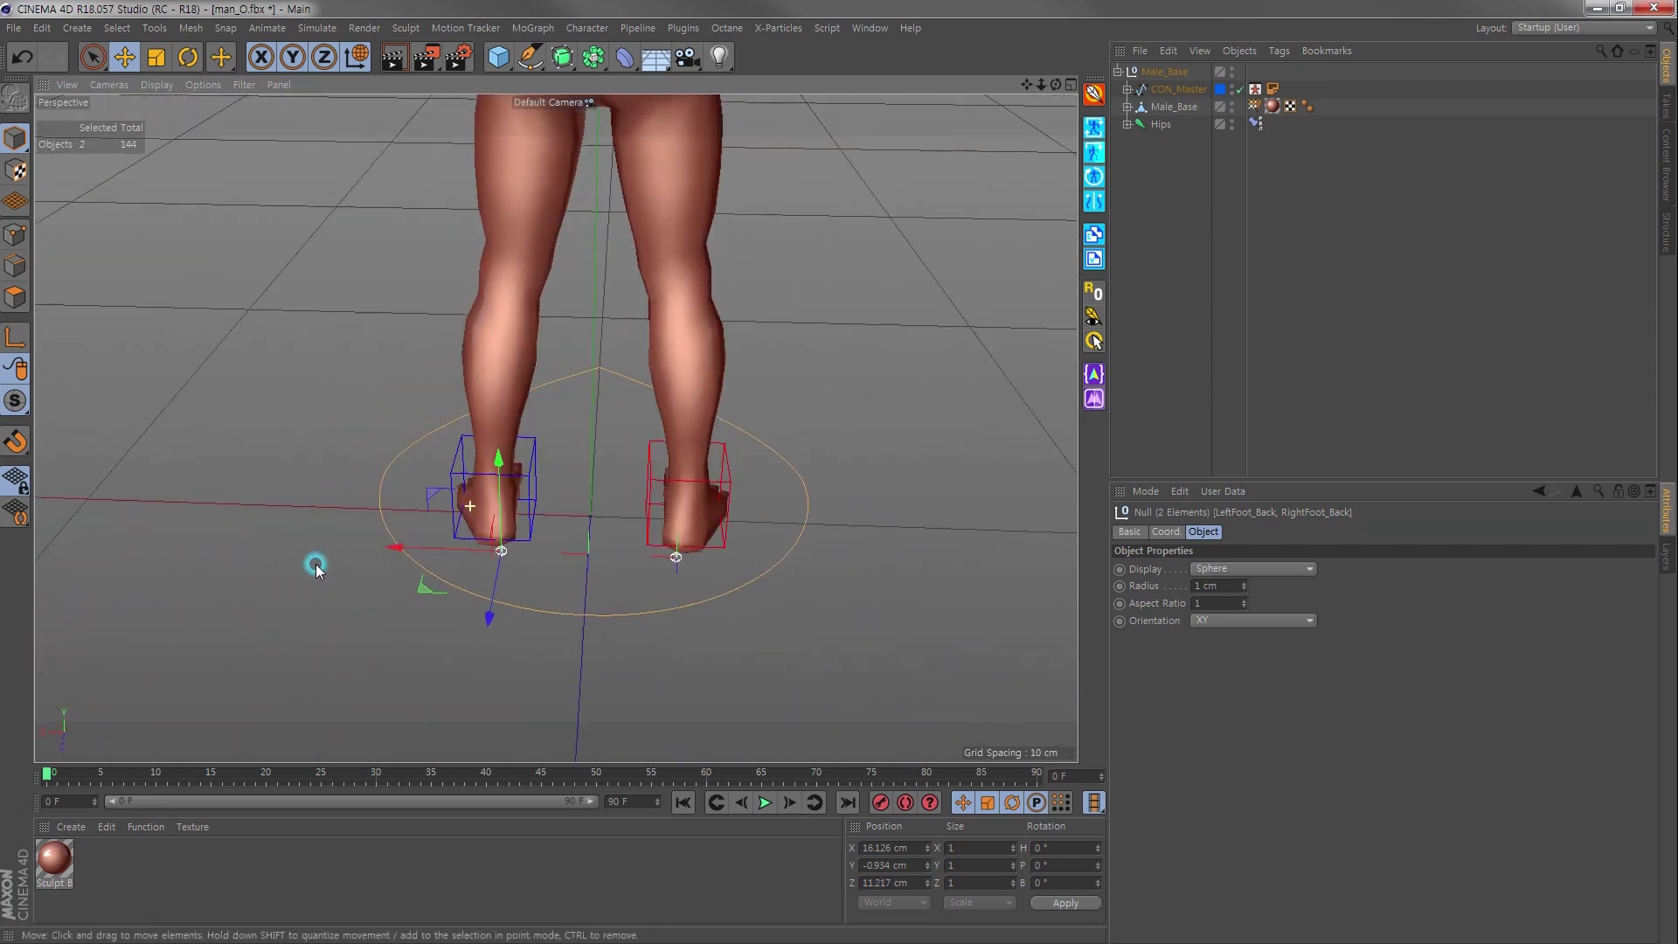
Nudge the LeftFoot_Back pivot sideways on X so it sits under the left heel
{"action": "left_click", "coordinate": [675, 557]}
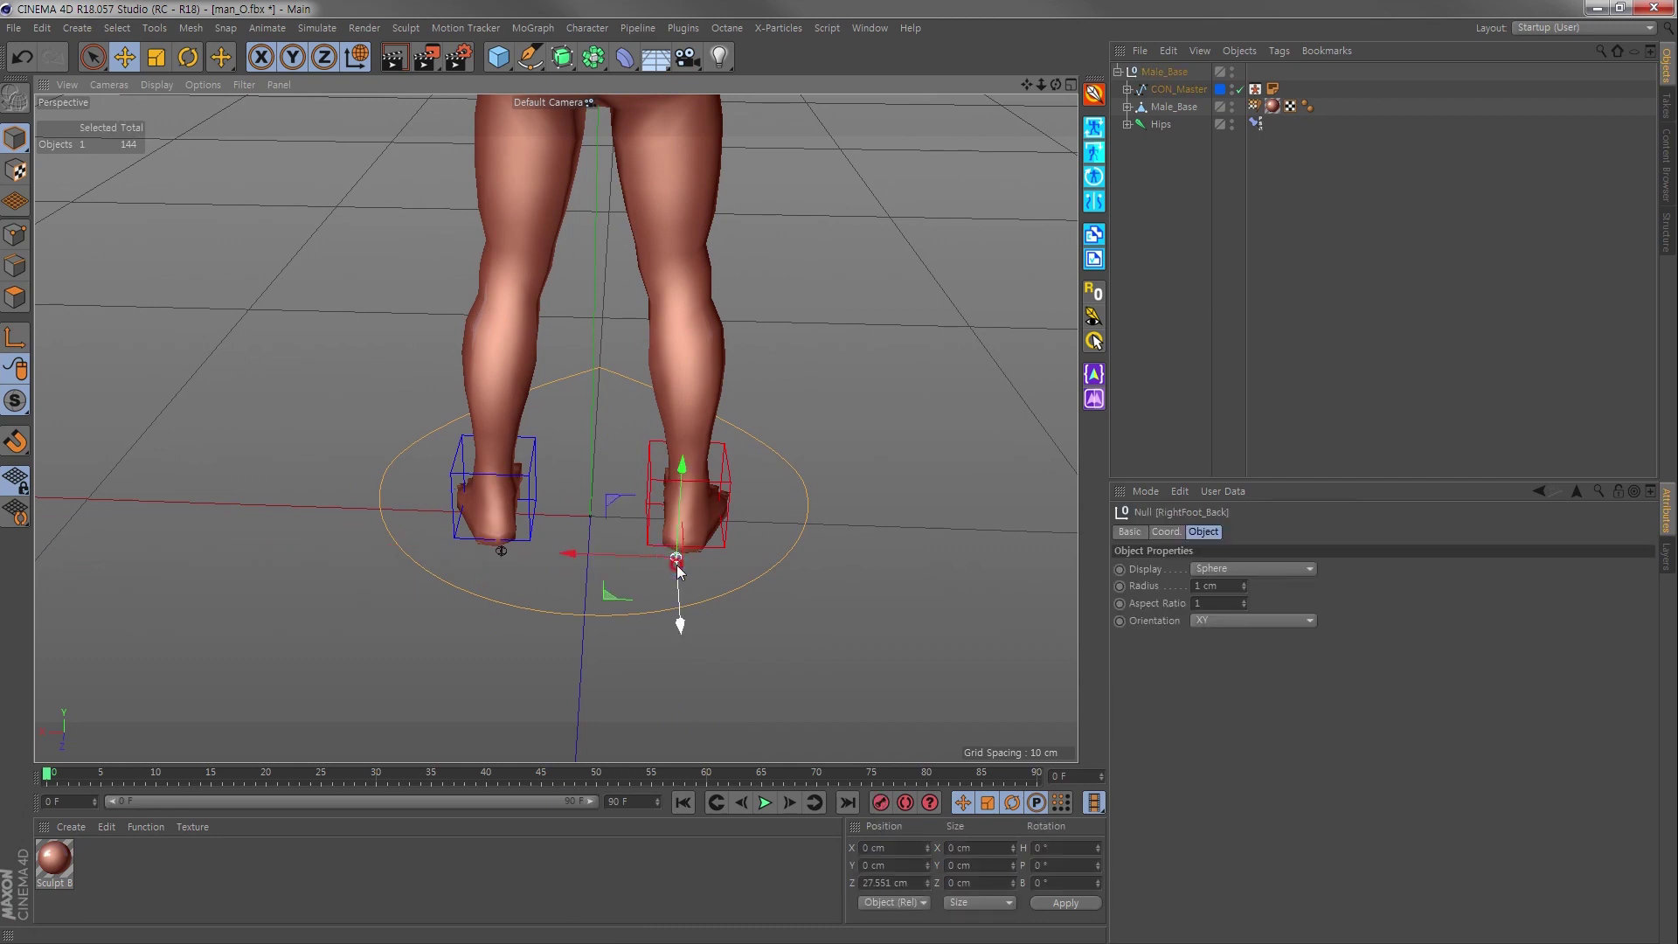
{"action": "left_click", "coordinate": [500, 551]}
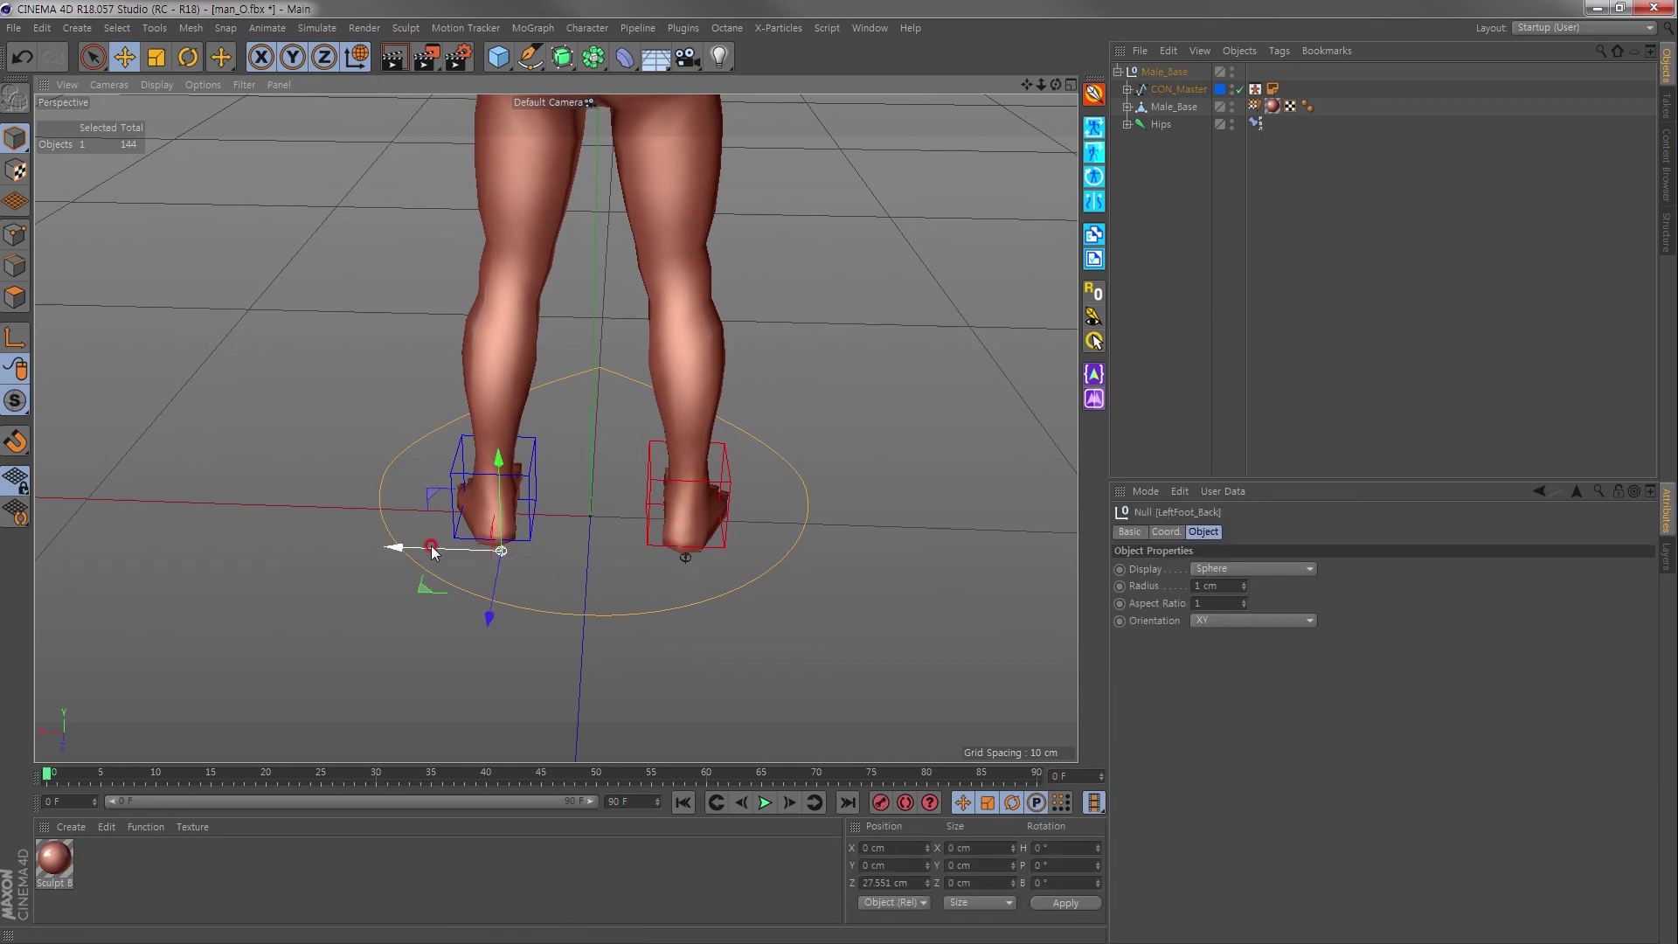
{"action": "mouse_move", "coordinate": [432, 550]}
{"action": "left_mouse_down"}
{"action": "mouse_move", "coordinate": [696, 505]}
{"action": "mouse_move", "coordinate": [494, 507]}
{"action": "mouse_move", "coordinate": [892, 691]}
{"action": "mouse_move", "coordinate": [915, 680]}
{"action": "left_mouse_up"}
Test the CON_LeftFoot Toe-Heel roll and reset it to 0
{"action": "left_click", "coordinate": [495, 507]}
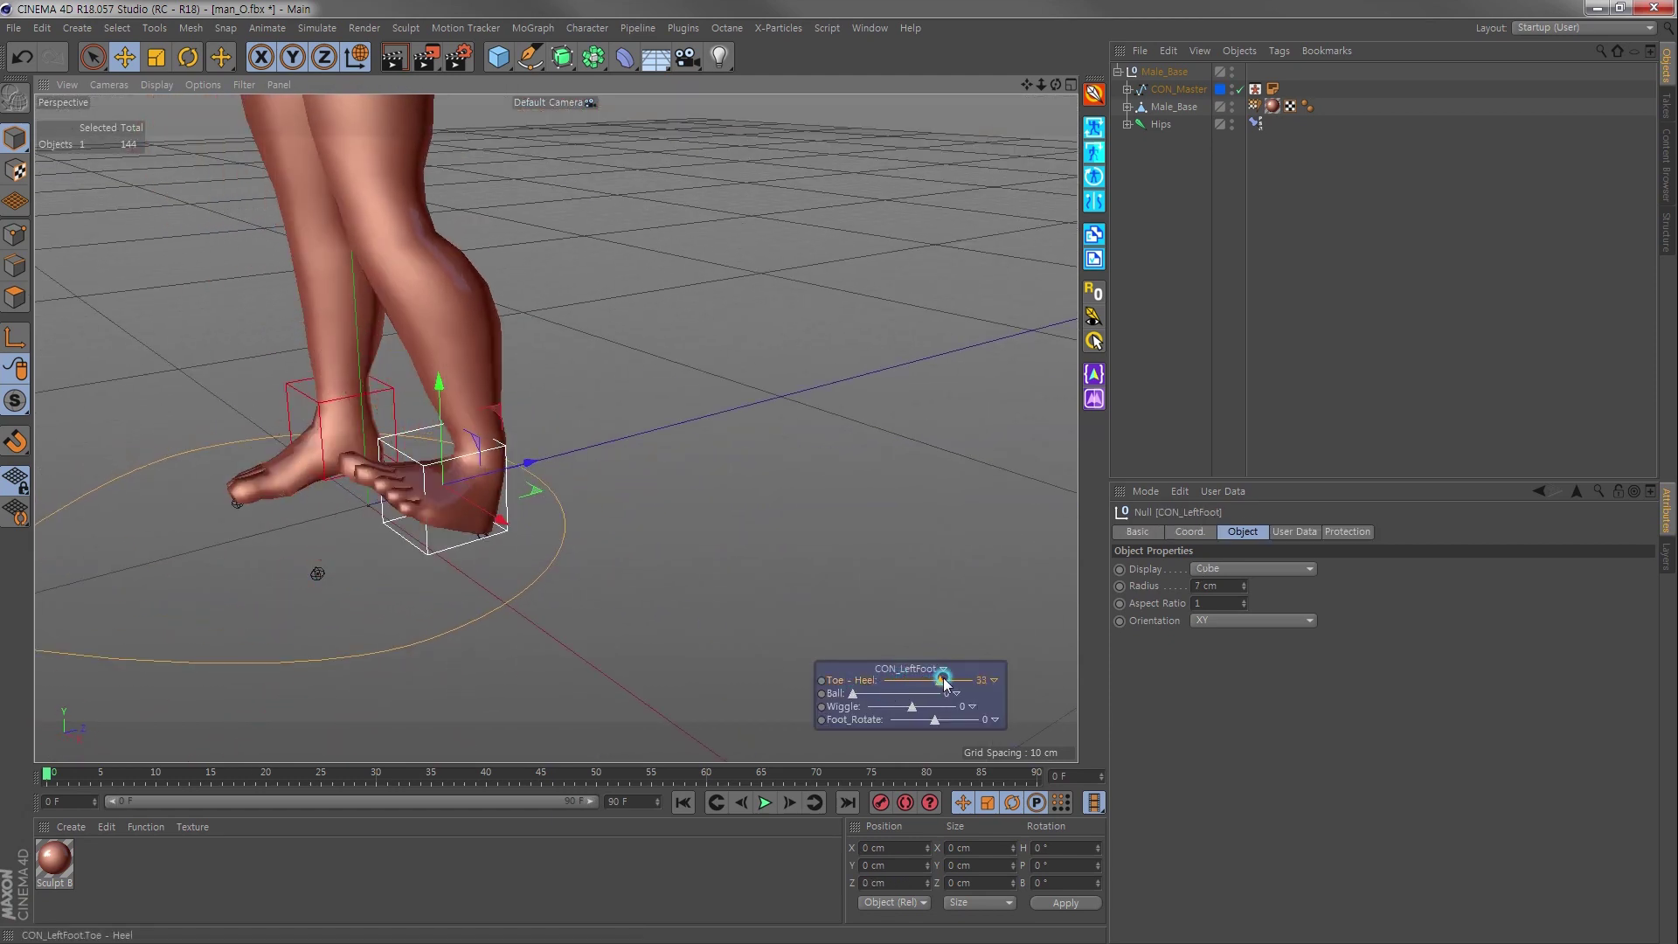
{"action": "key", "text": "ctrl+z"}
{"action": "scroll", "coordinate": [442, 479], "scroll_direction": "down", "scroll_amount": 2}
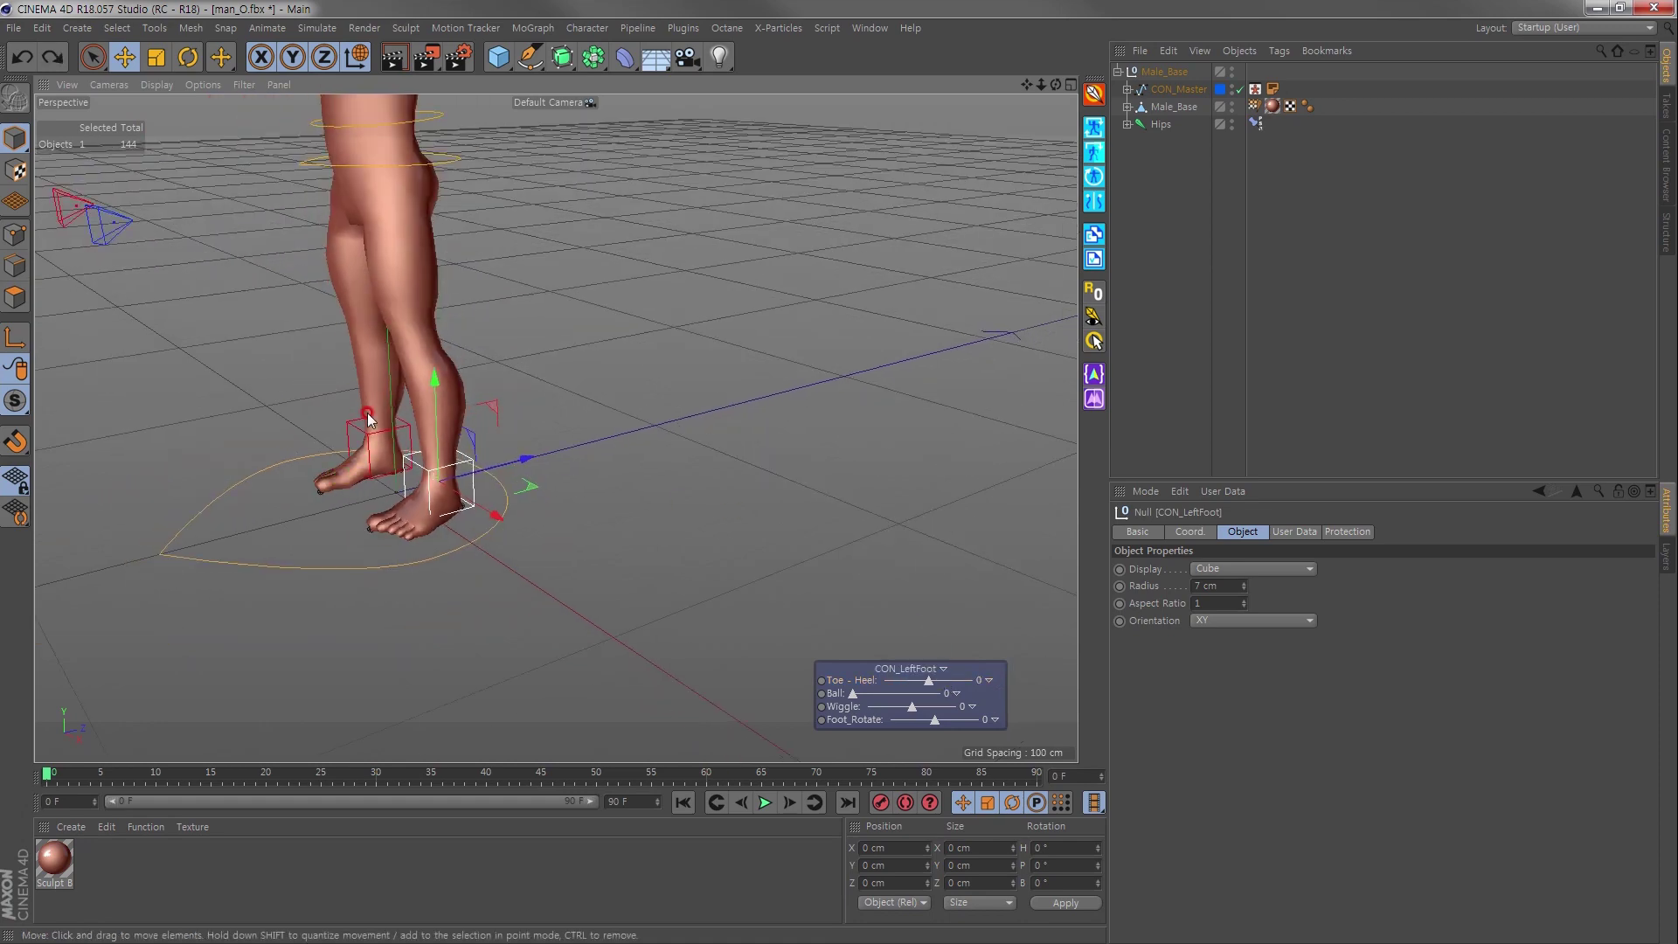
{"action": "scroll", "coordinate": [367, 419], "scroll_direction": "down", "scroll_amount": 2}
{"action": "scroll", "coordinate": [448, 515], "scroll_direction": "down", "scroll_amount": 2}
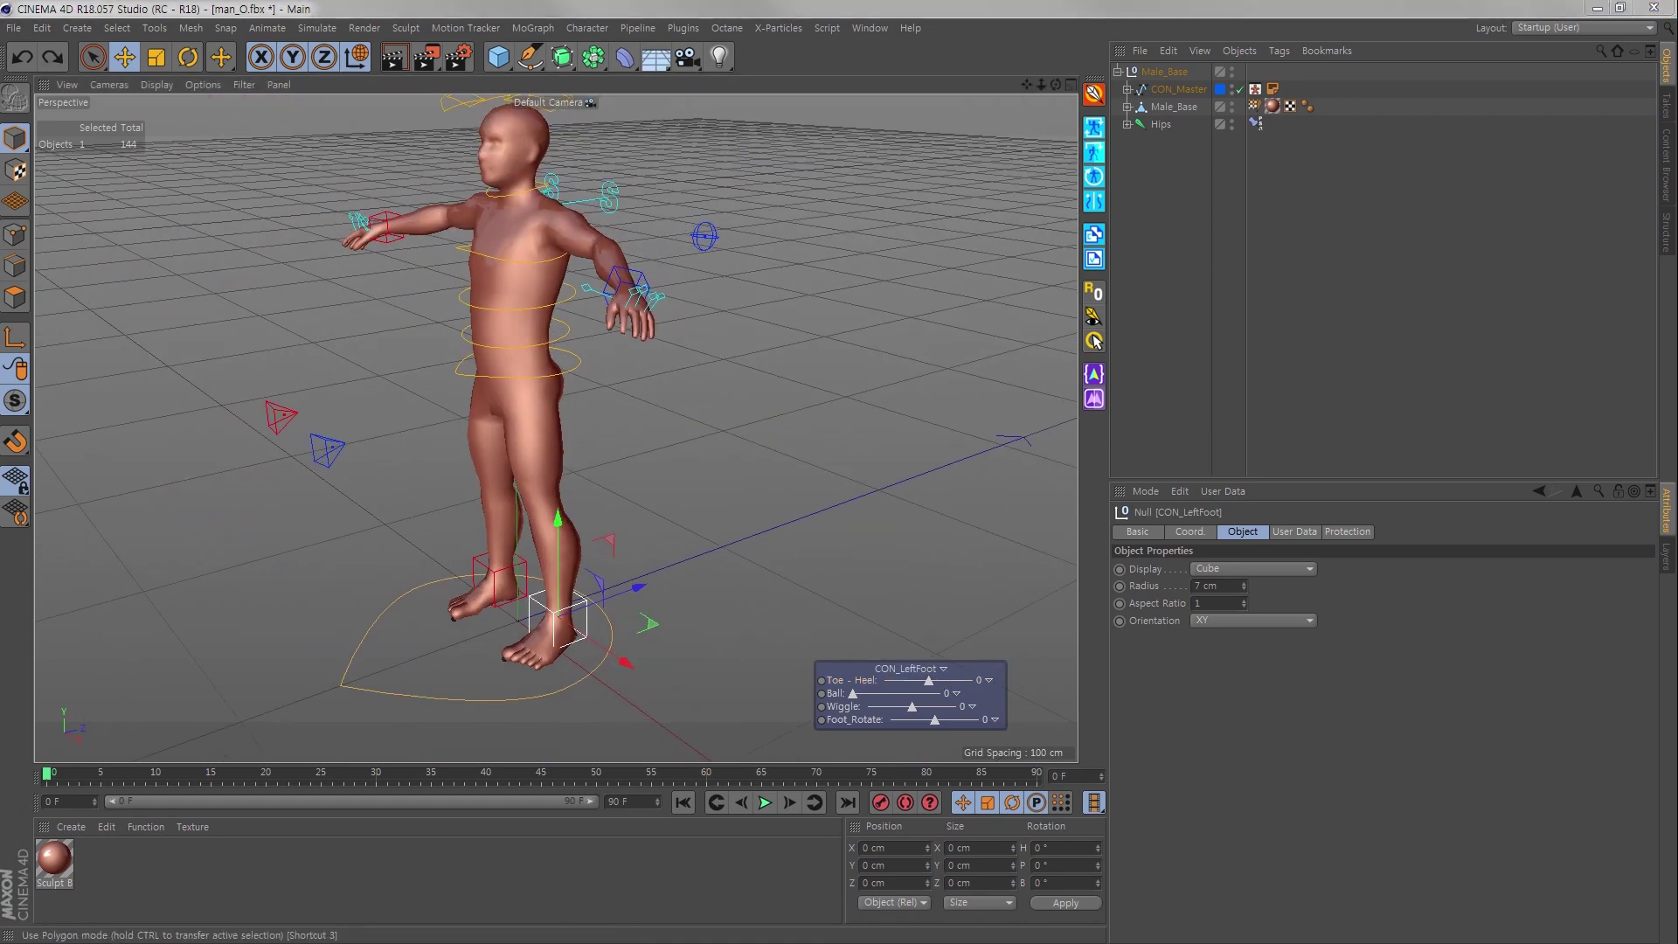
Select the CON_Master controller and open its Annotation tag
{"action": "left_click", "coordinate": [1174, 172]}
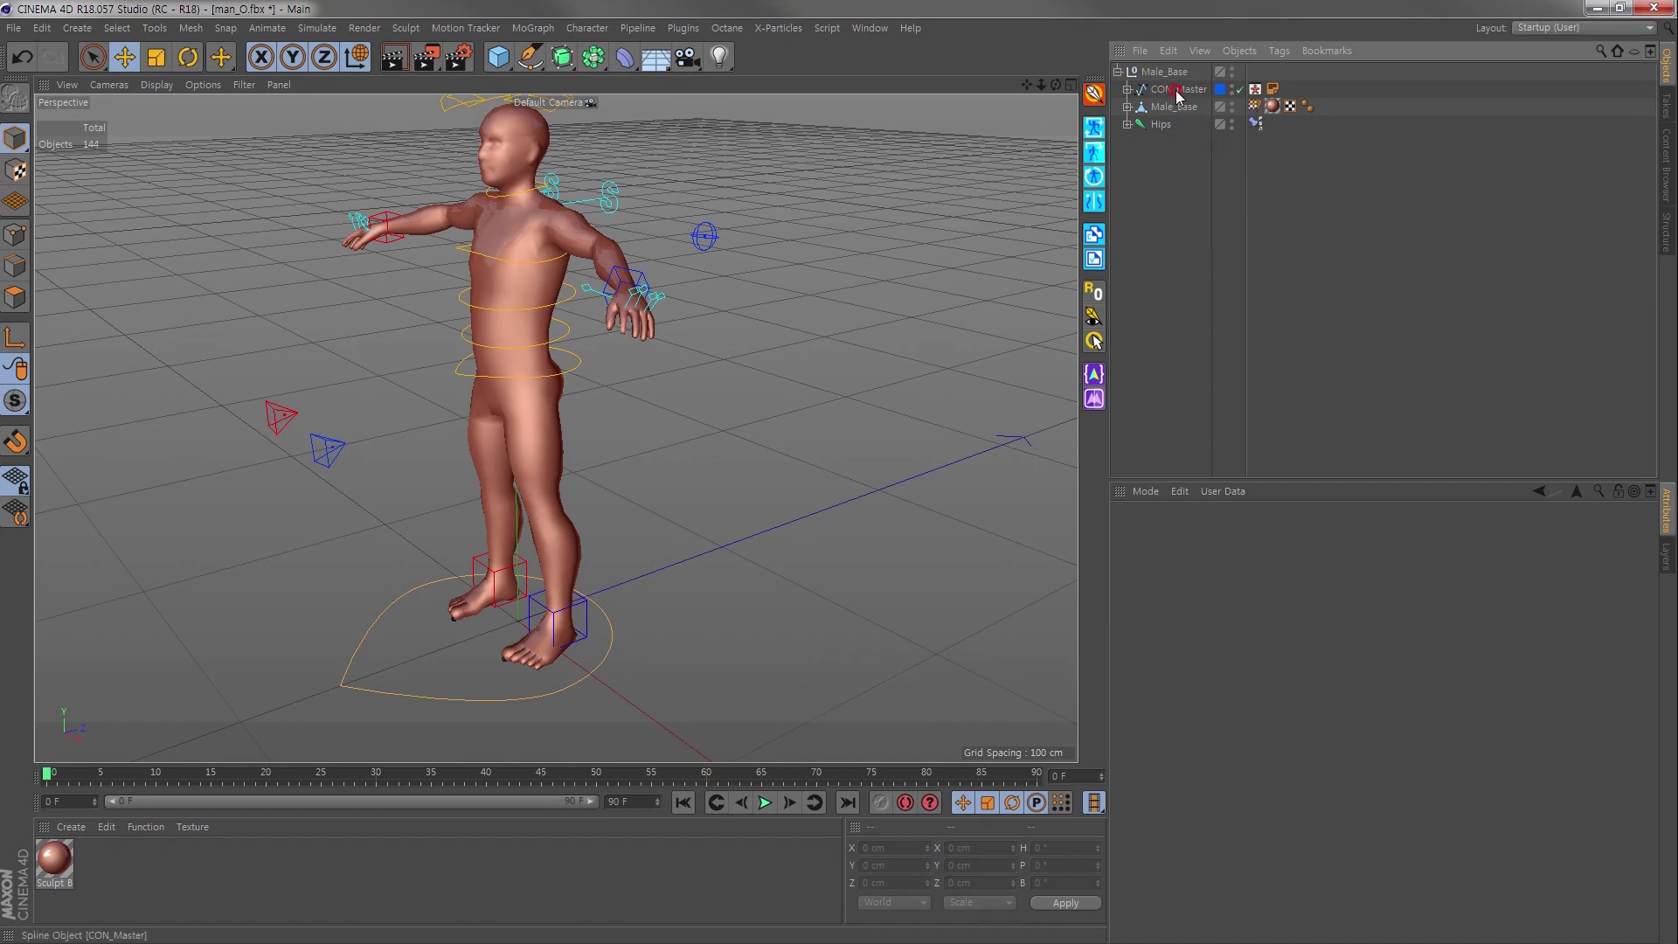
{"action": "left_click", "coordinate": [1208, 89]}
{"action": "left_click", "coordinate": [1272, 89]}
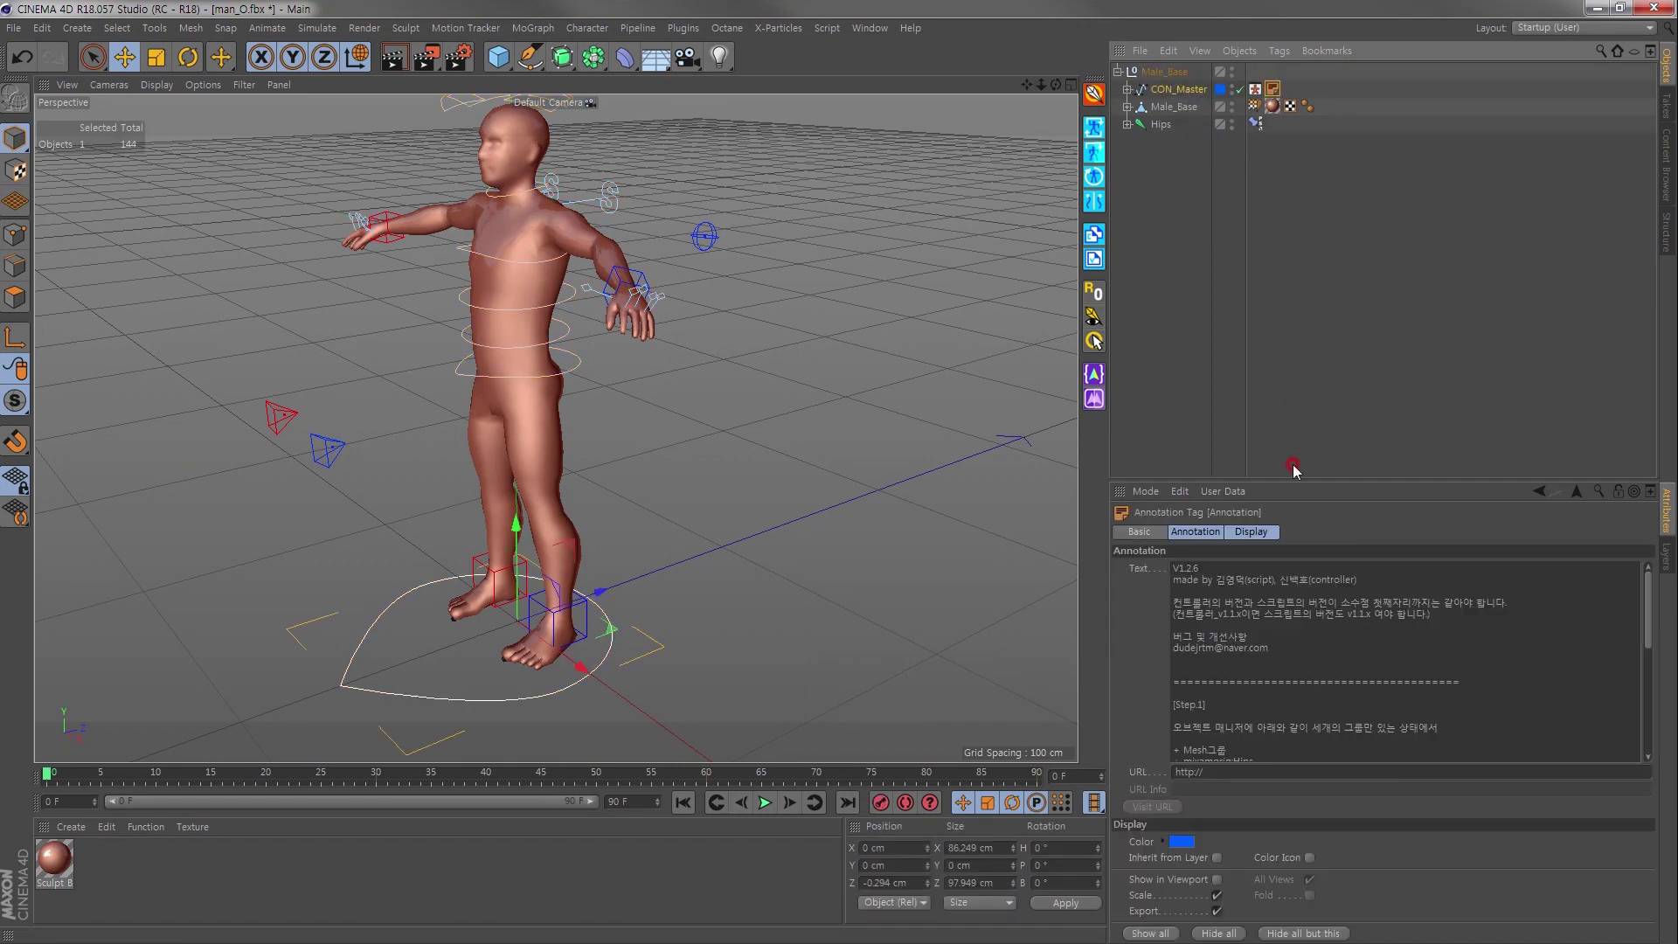
Enlarge the Attributes panel and read through the Step 1–3 rig setup instructions
{"action": "left_click_drag", "start_coordinate": [1288, 477], "coordinate": [1288, 310]}
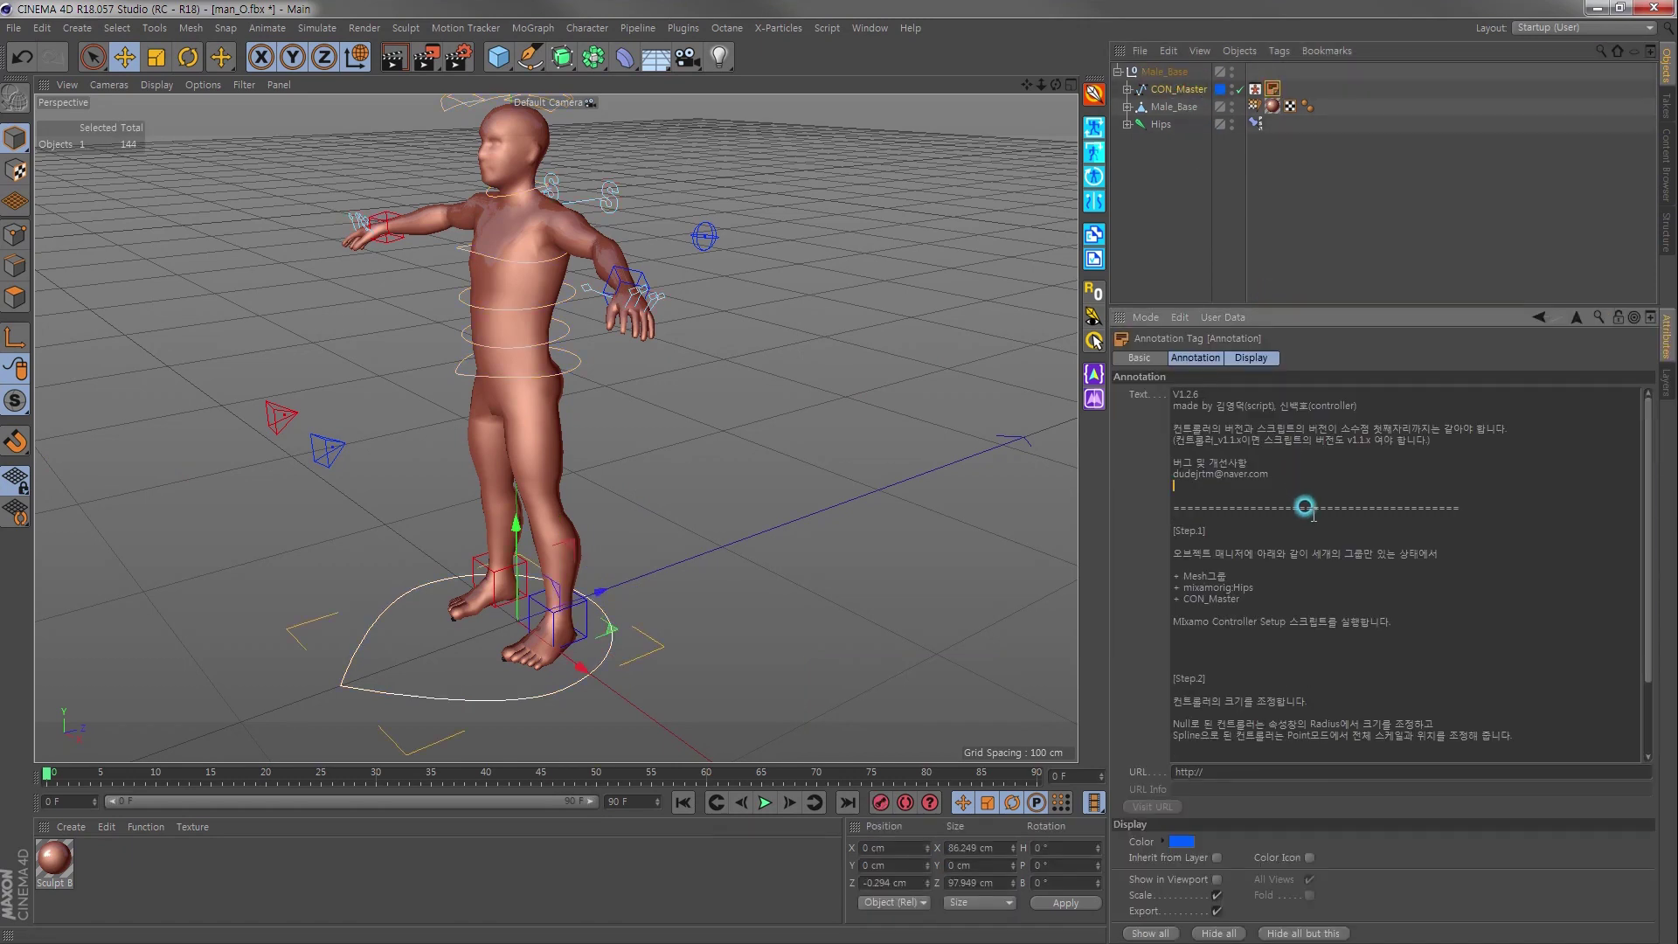
{"action": "scroll", "coordinate": [1276, 507], "scroll_direction": "down", "scroll_amount": 3}
{"action": "left_click_drag", "start_coordinate": [1176, 433], "coordinate": [1269, 667]}
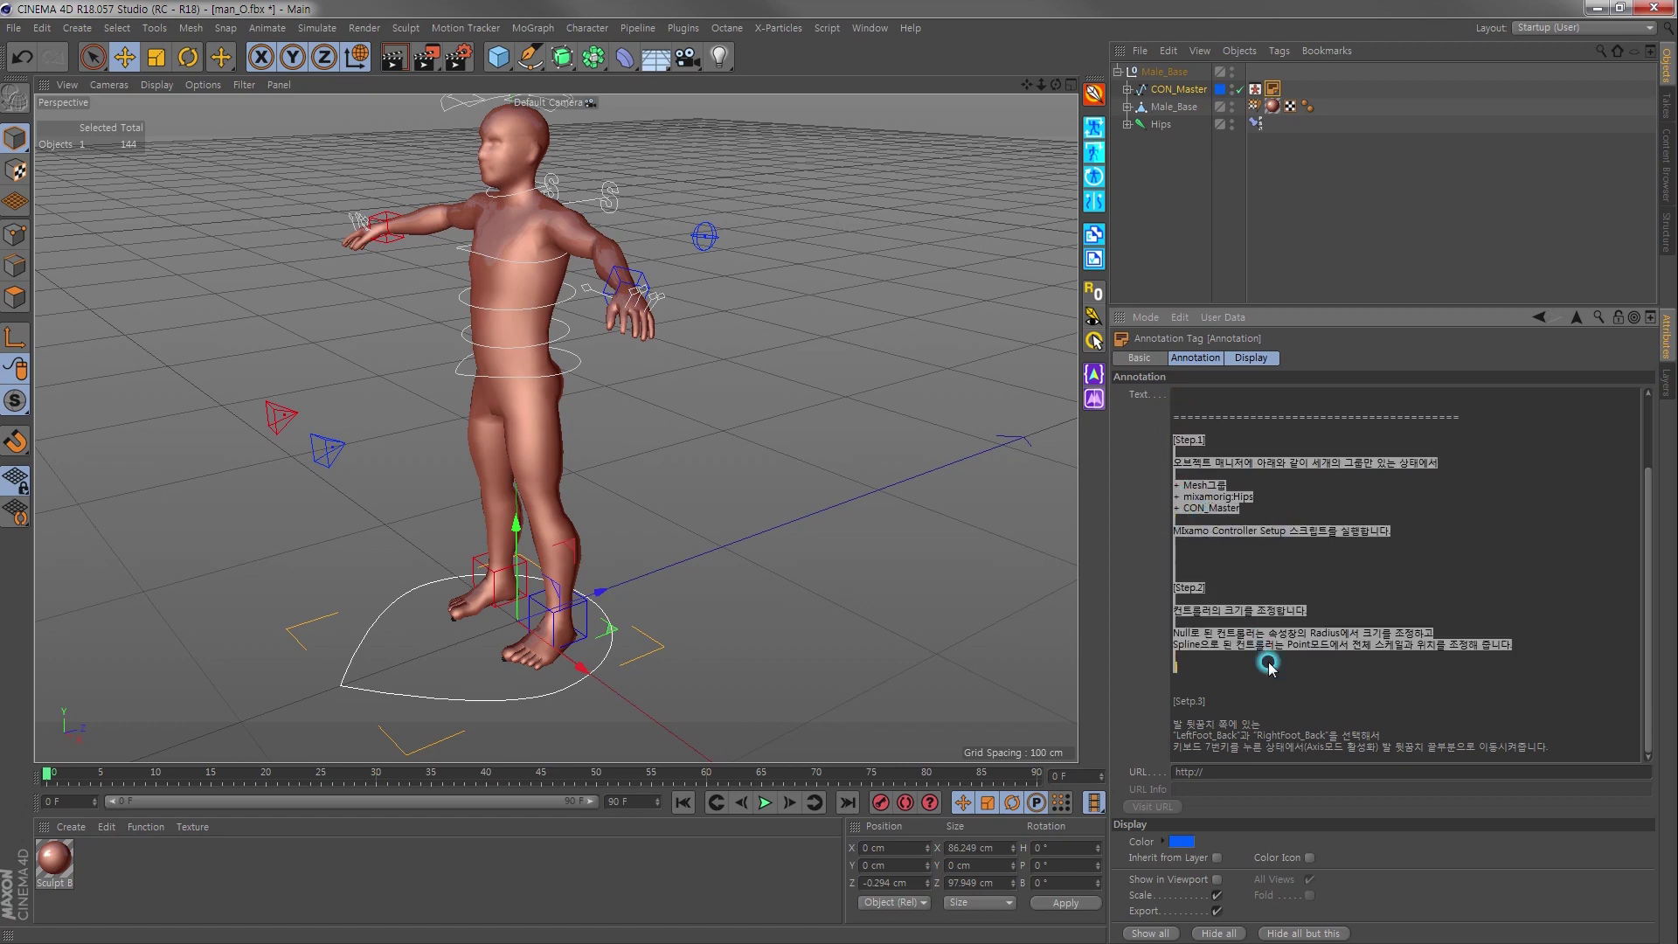
{"action": "left_click_drag", "start_coordinate": [1597, 753], "coordinate": [1589, 754]}
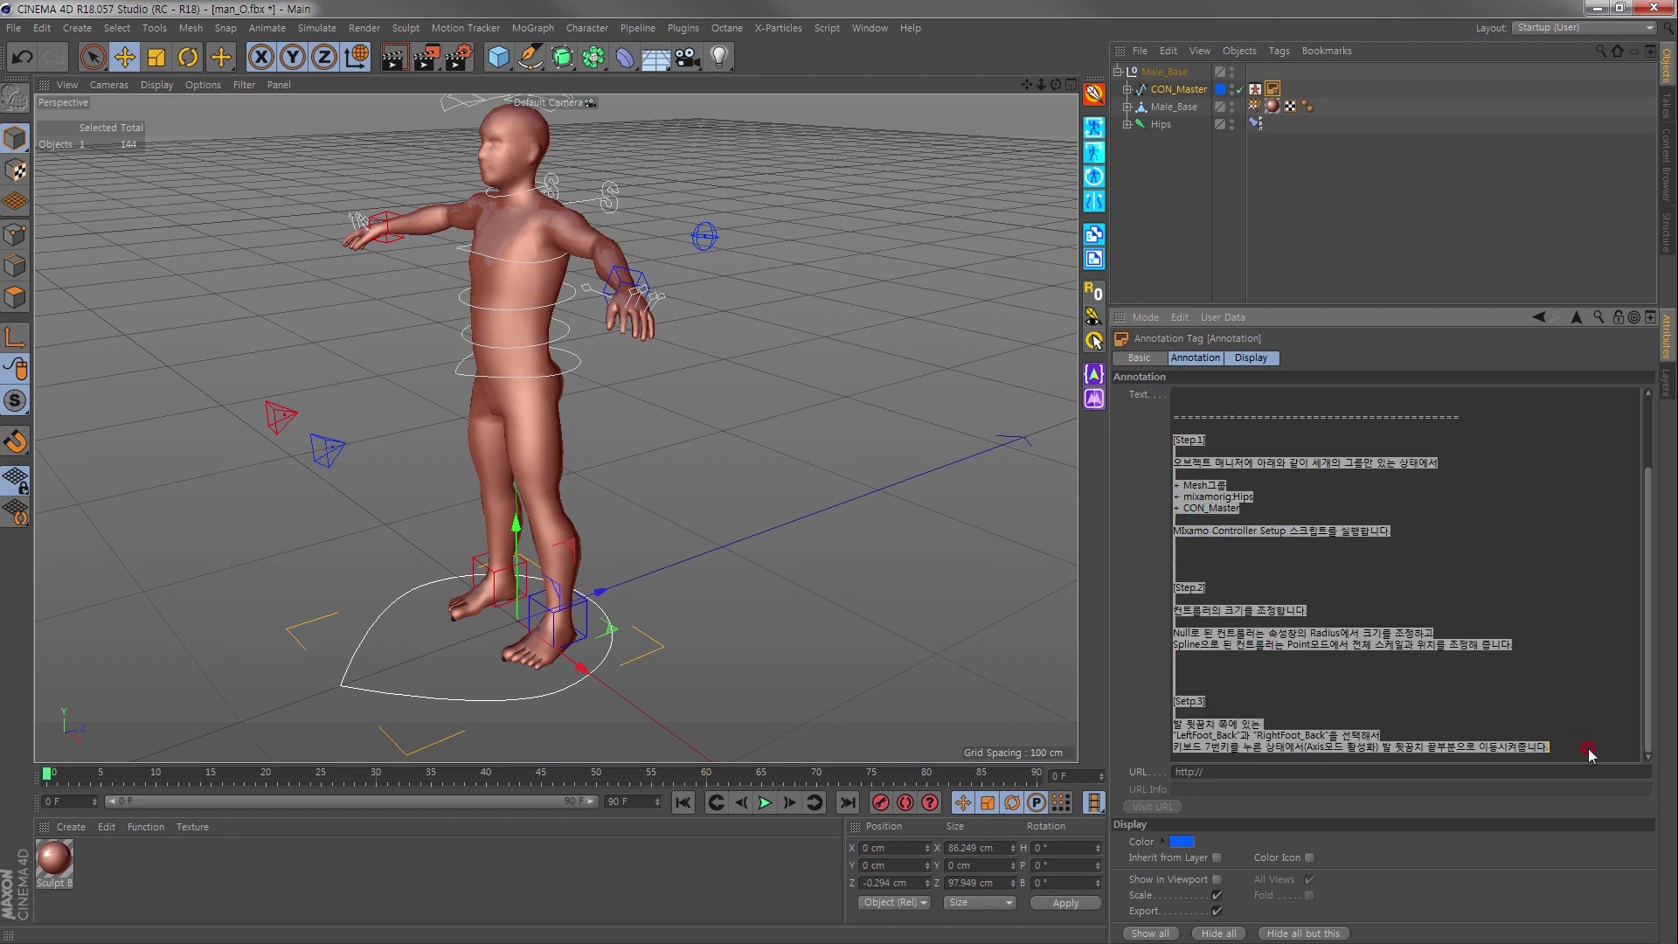
{"action": "left_click", "coordinate": [1589, 734]}
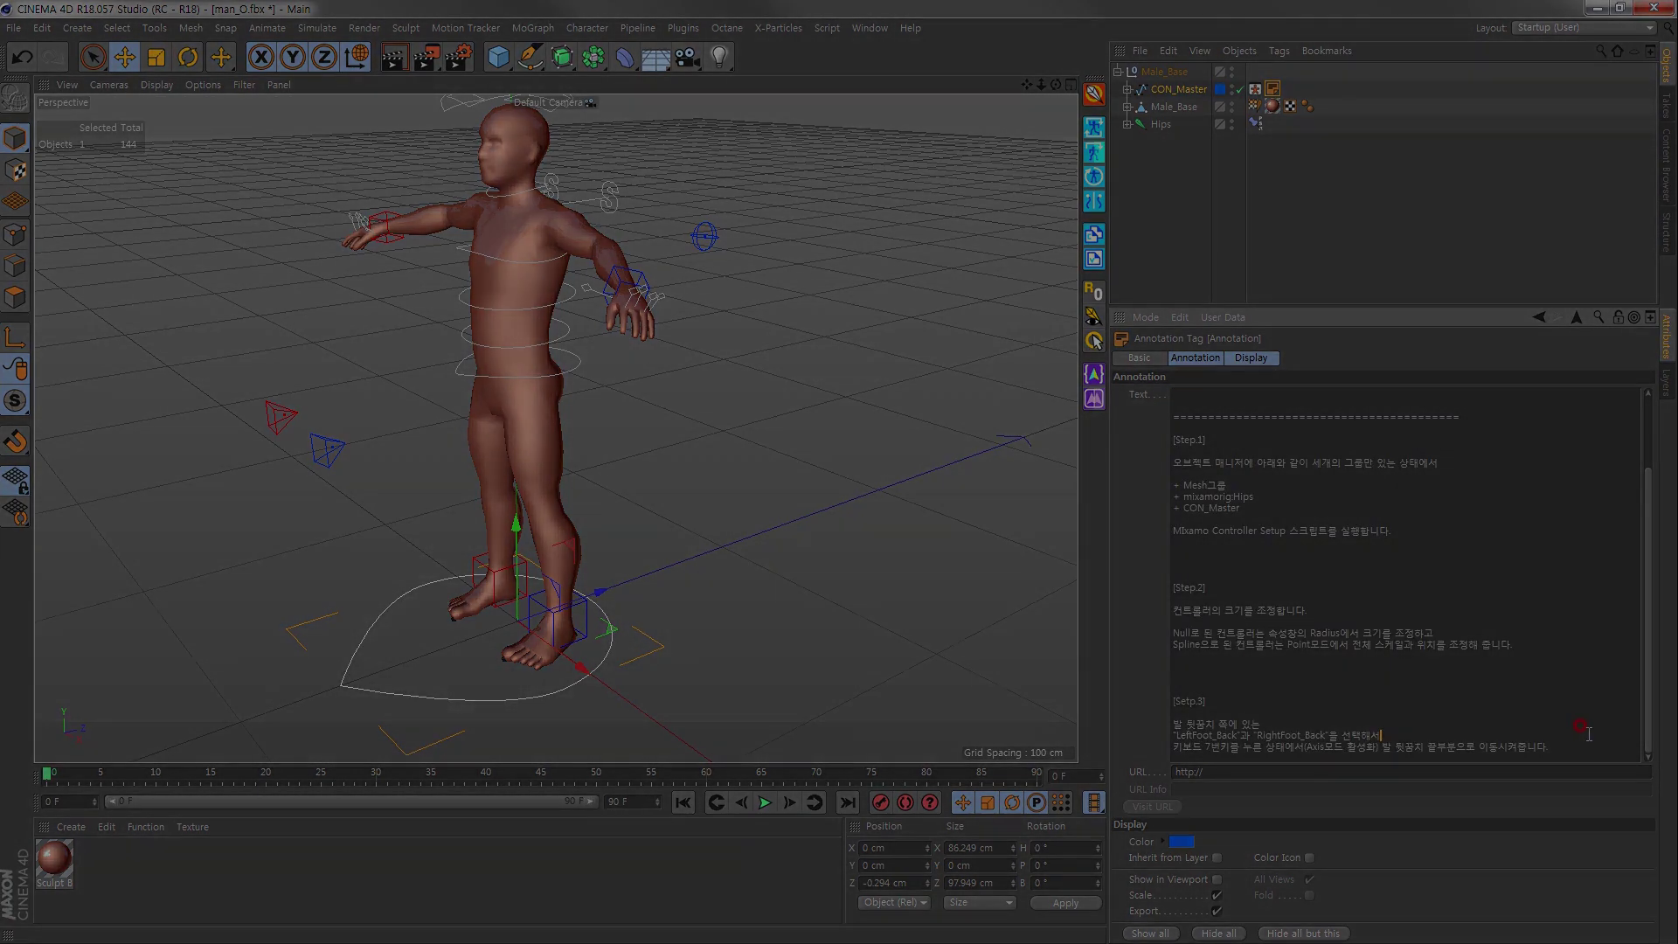